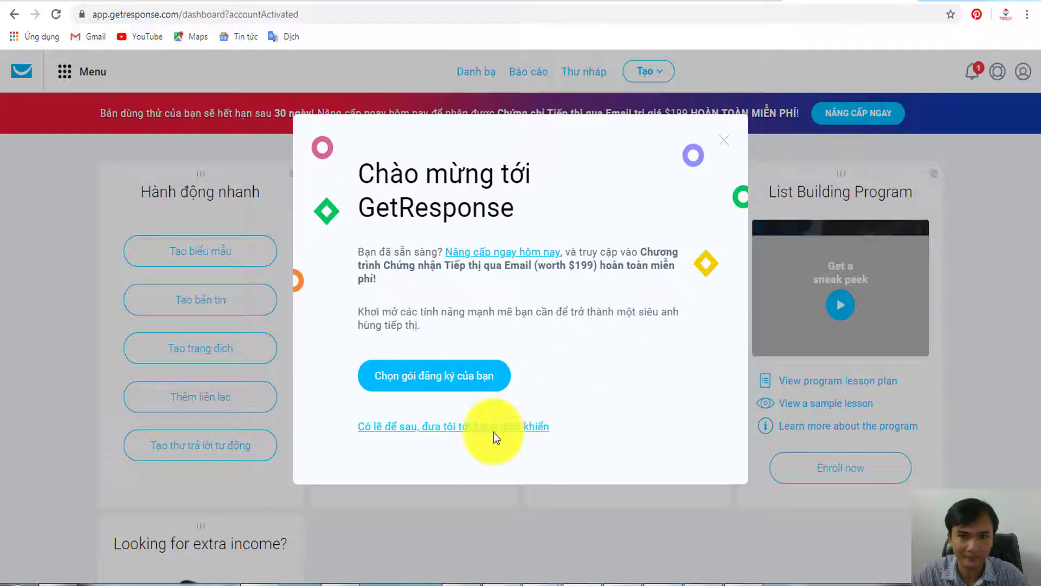
- Skip the welcome upgrade offer with 'Có lẽ để sau' and look over the dashboard
{"action": "left_click", "coordinate": [493, 428]}
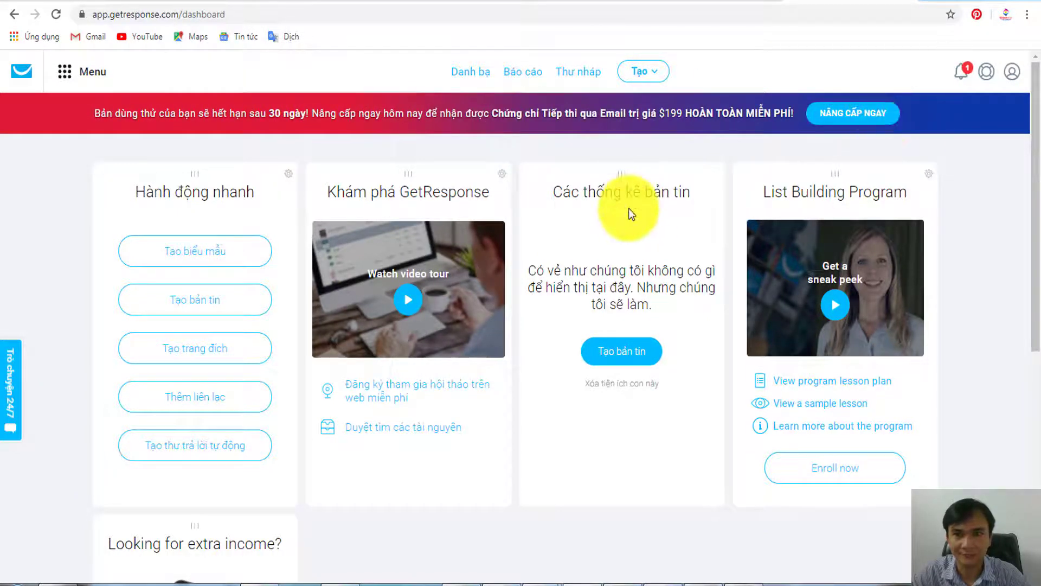
{"action": "scroll", "coordinate": [541, 246], "scroll_direction": "down", "scroll_amount": 3}
{"action": "scroll", "coordinate": [542, 246], "scroll_direction": "up", "scroll_amount": 3}
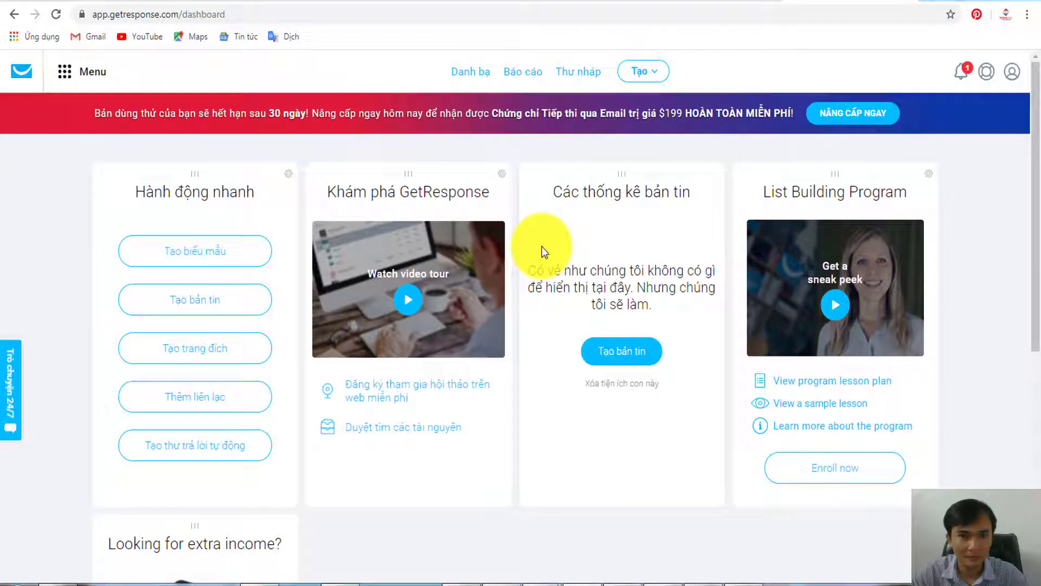
{"action": "scroll", "coordinate": [594, 273], "scroll_direction": "down", "scroll_amount": 3}
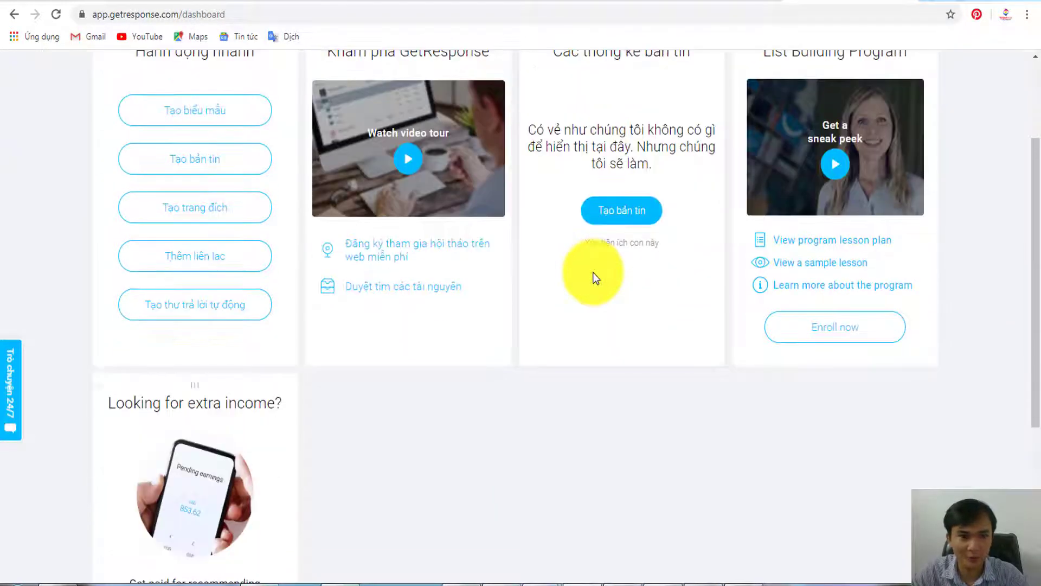
{"action": "scroll", "coordinate": [595, 277], "scroll_direction": "up", "scroll_amount": 3}
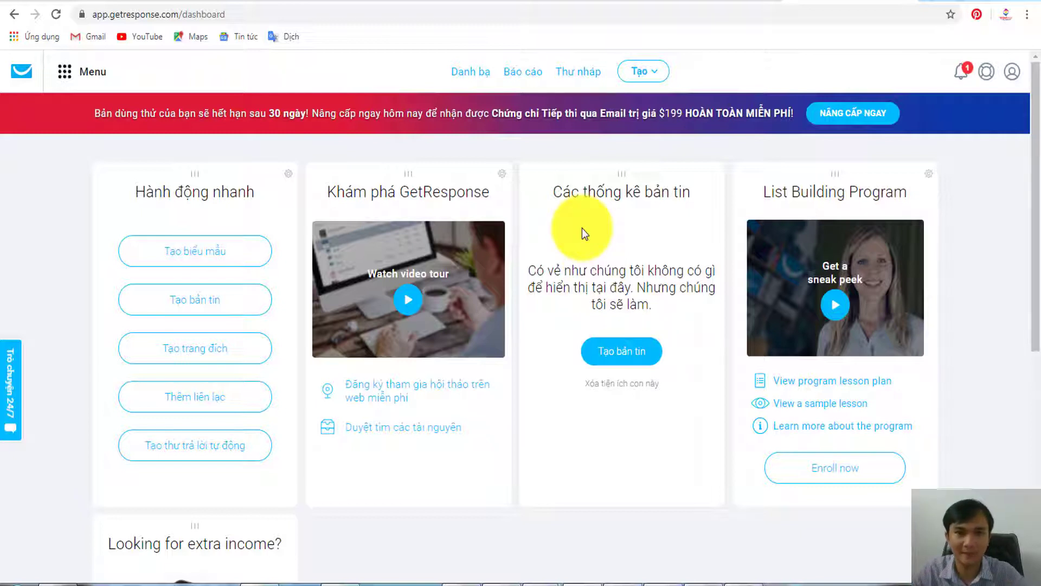
- Open the contact lists page, then check column B emails and column C addresses in the 50 Email sheet
{"action": "left_click", "coordinate": [468, 72]}
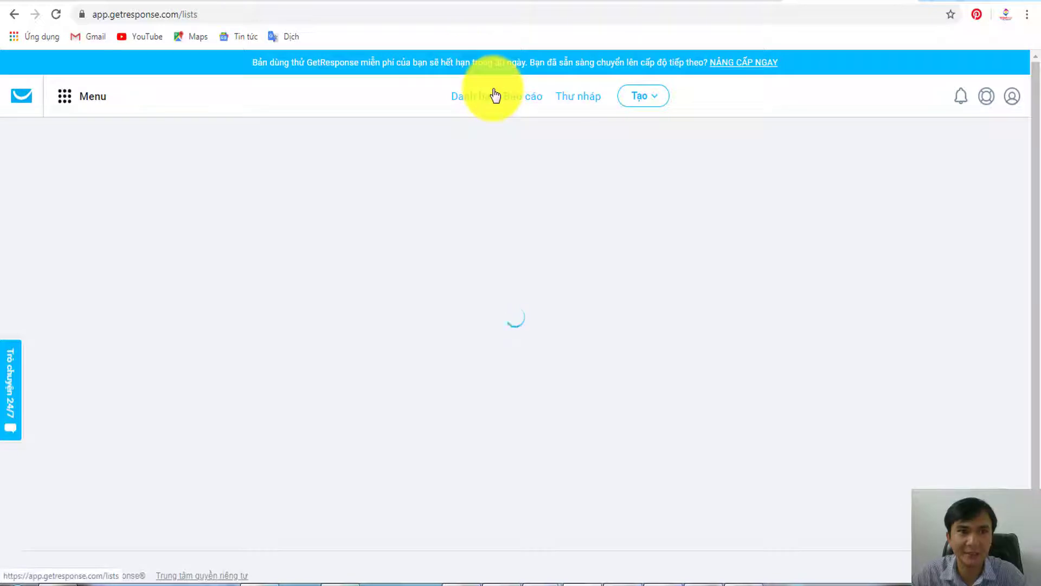
{"action": "left_click", "coordinate": [262, 581]}
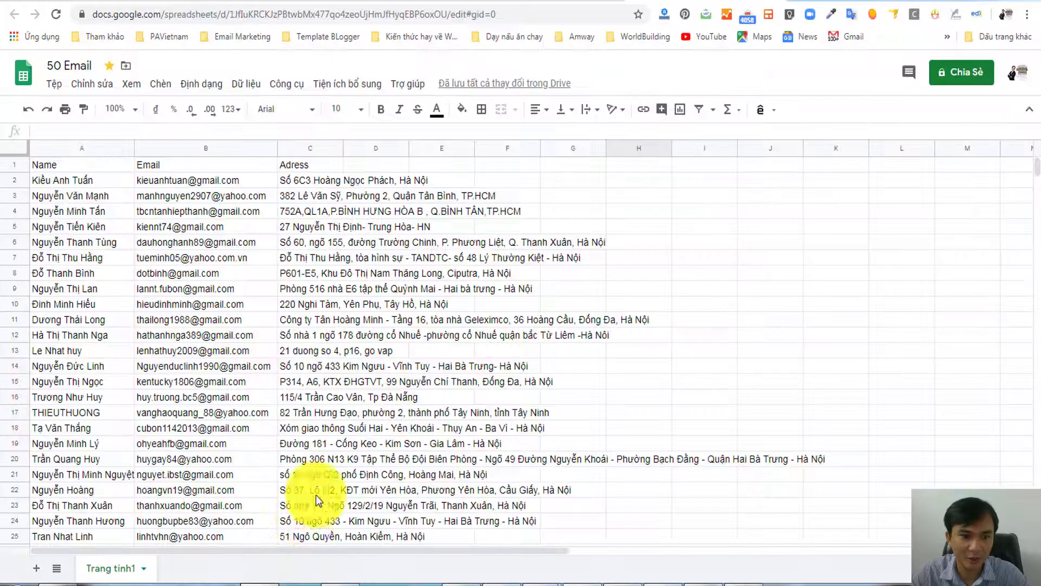
{"action": "left_click", "coordinate": [243, 277]}
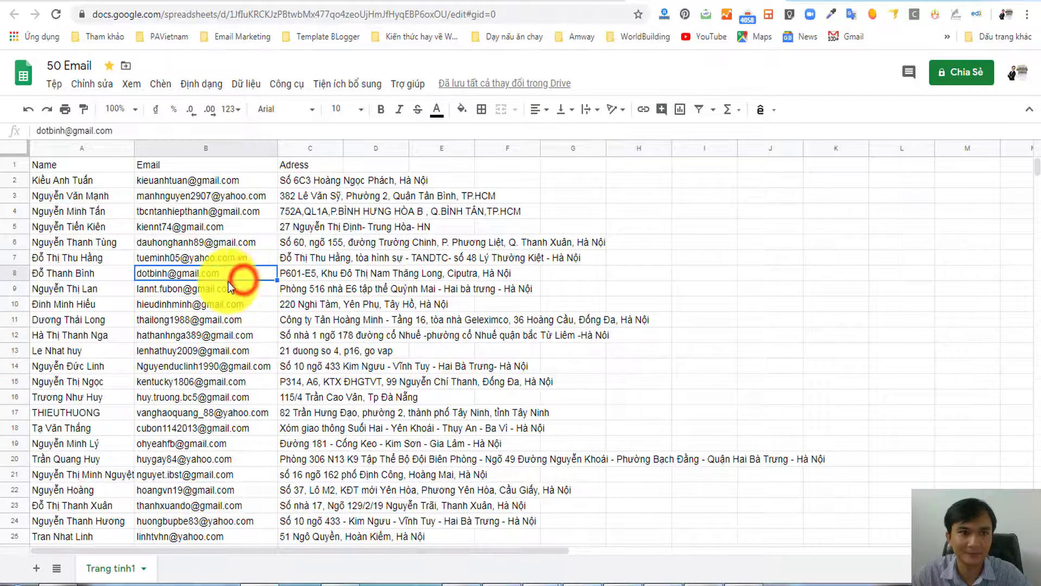
{"action": "scroll", "coordinate": [222, 288], "scroll_direction": "down", "scroll_amount": 2}
{"action": "scroll", "coordinate": [201, 293], "scroll_direction": "up", "scroll_amount": 2}
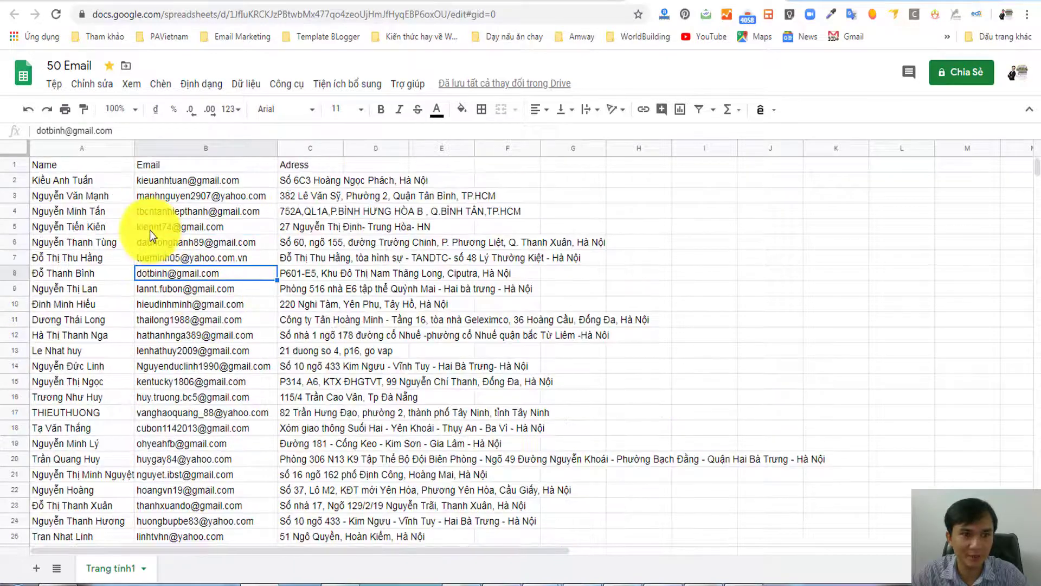
{"action": "left_click", "coordinate": [284, 295]}
{"action": "scroll", "coordinate": [286, 298], "scroll_direction": "down", "scroll_amount": 3}
{"action": "scroll", "coordinate": [288, 301], "scroll_direction": "up", "scroll_amount": 3}
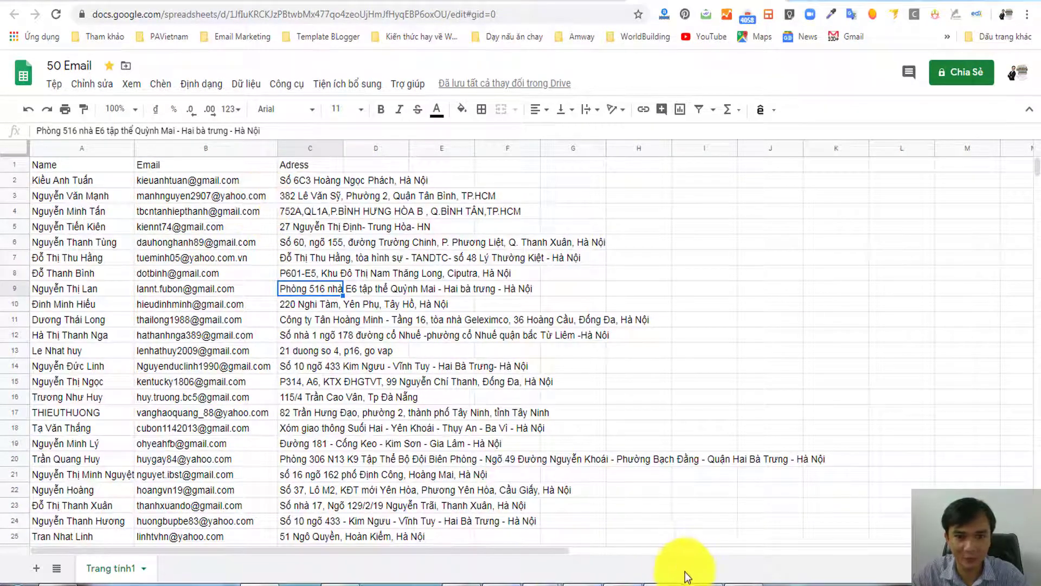
{"action": "left_click", "coordinate": [618, 579]}
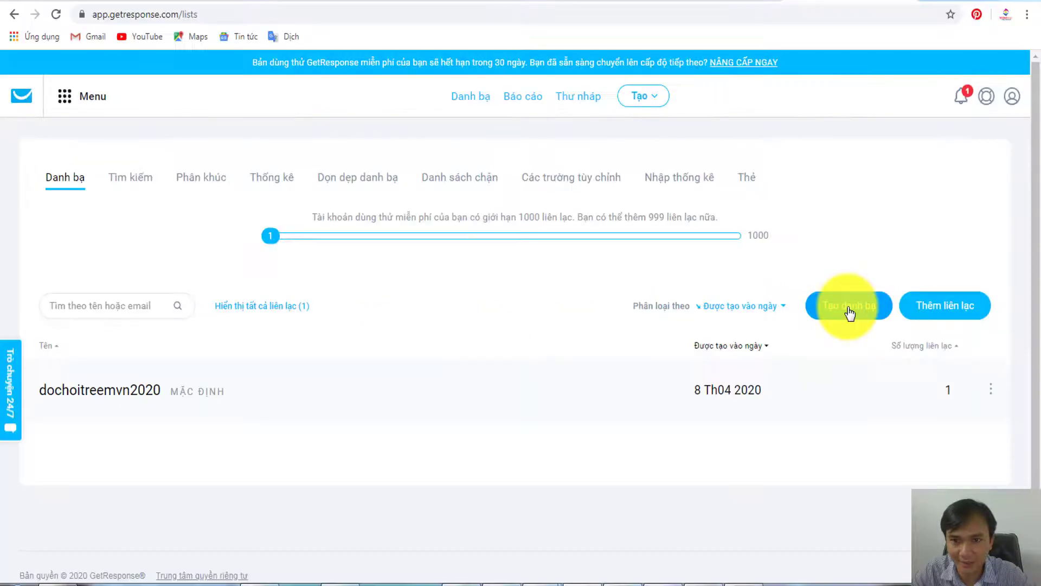
- Start a new contact list, correct its name to khach_hang_quan_1_vip, and create it
{"action": "left_click", "coordinate": [705, 318]}
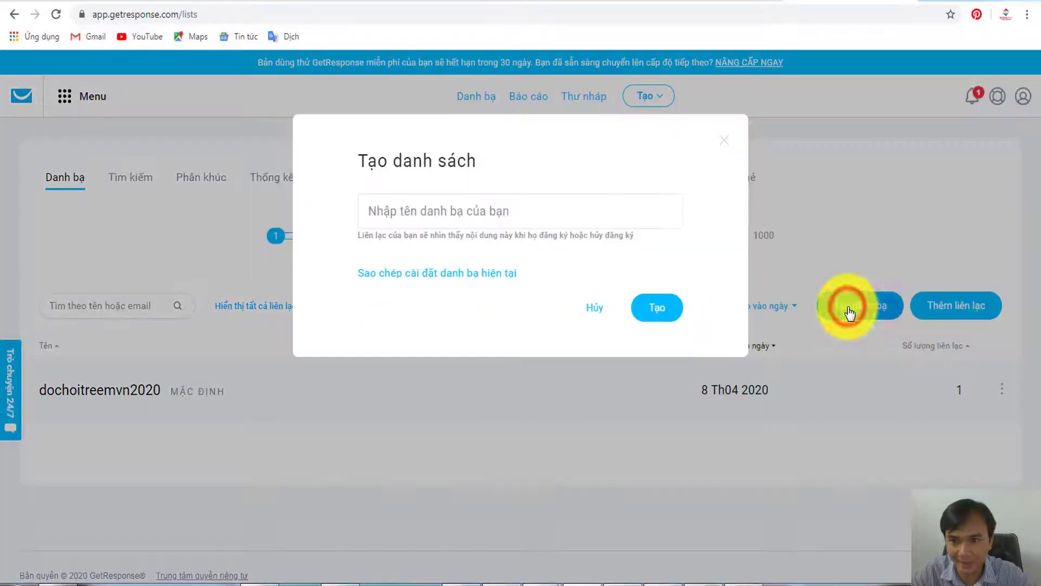
{"action": "left_click", "coordinate": [557, 214]}
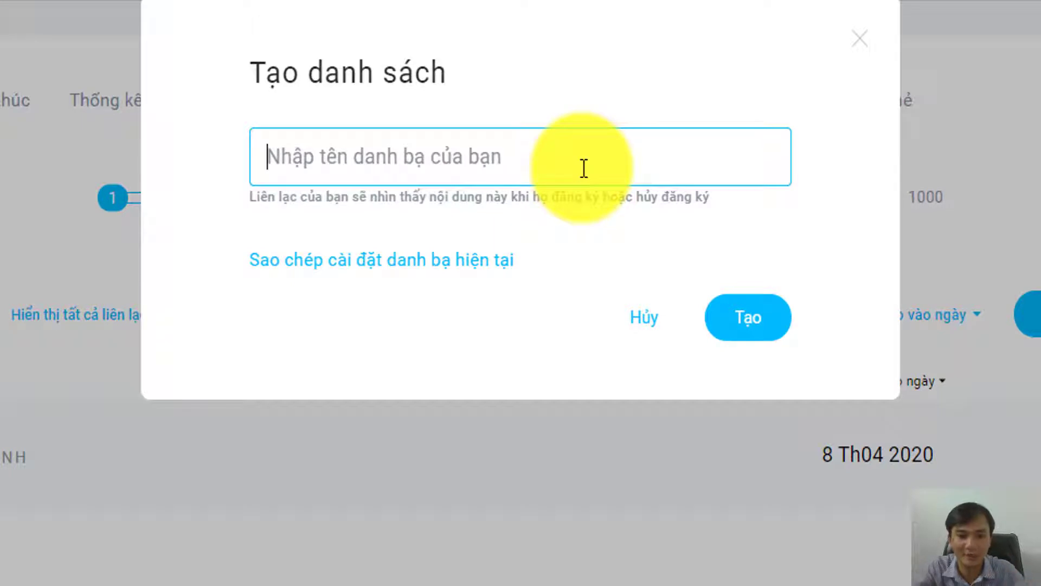
{"action": "type", "text": "dan"}
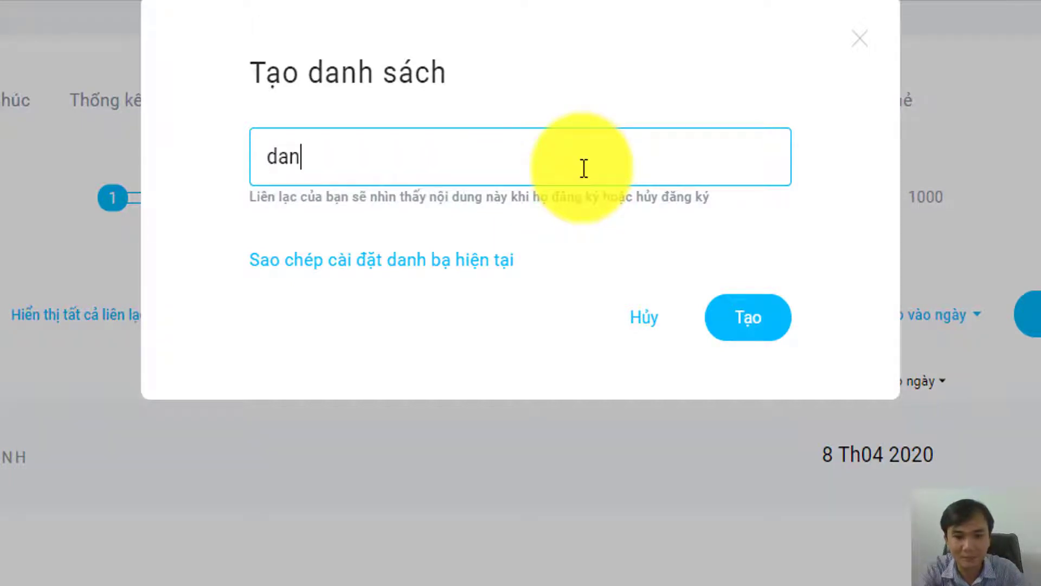
{"action": "key", "text": "BackSpace"}
{"action": "key", "text": "BackSpace"}
{"action": "key", "text": "BackSpace"}
{"action": "type", "text": "50"}
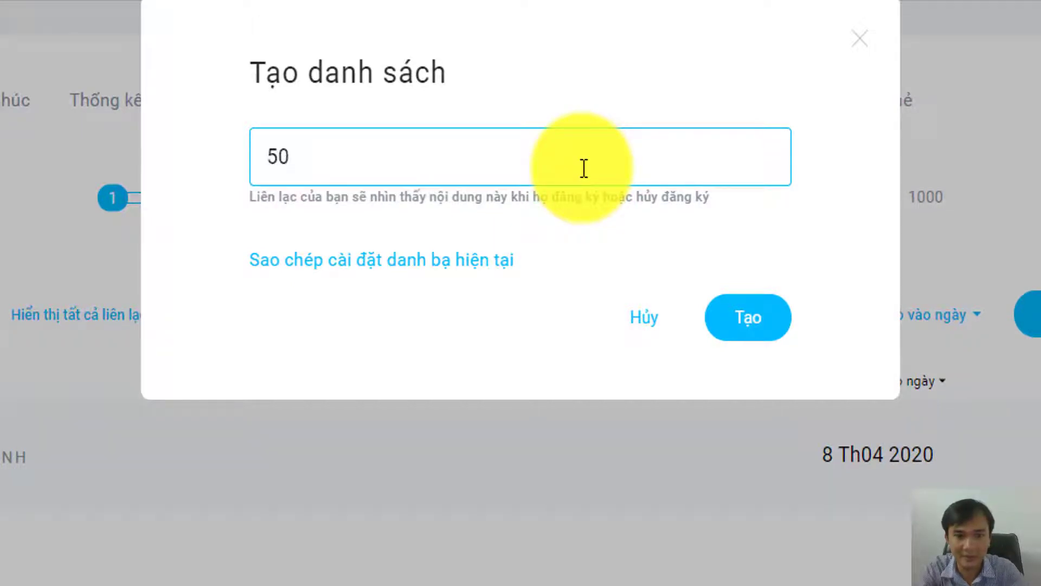
{"action": "key", "text": "BackSpace"}
{"action": "key", "text": "BackSpace"}
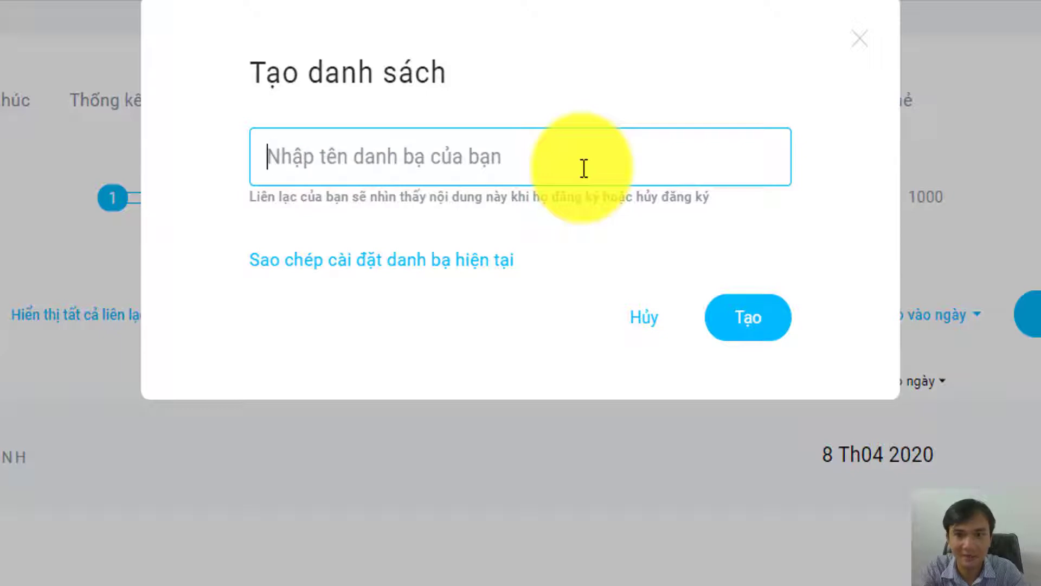
{"action": "type", "text": "khach_hang_qua"}
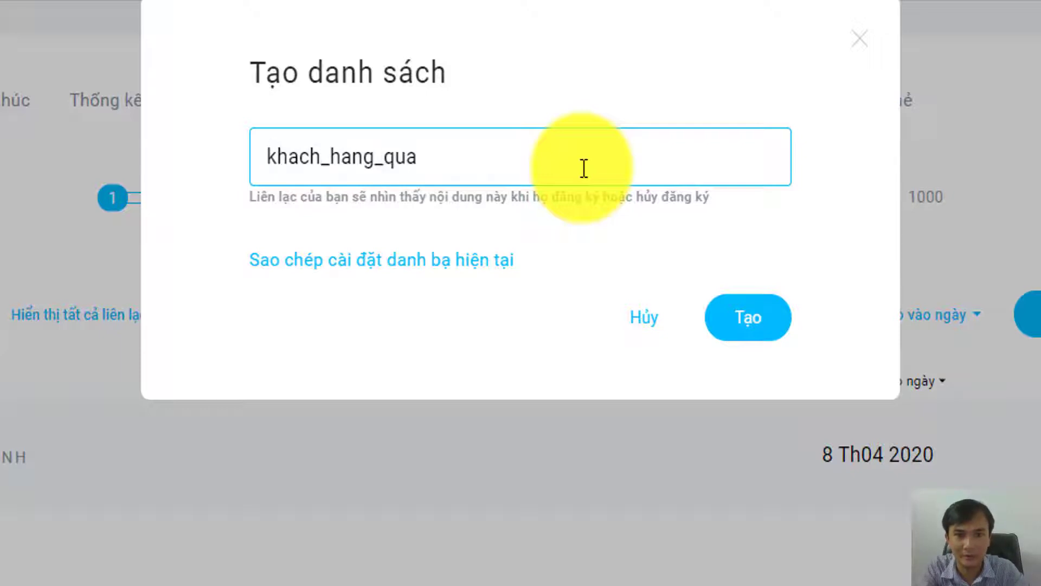
{"action": "type", "text": "n_1"}
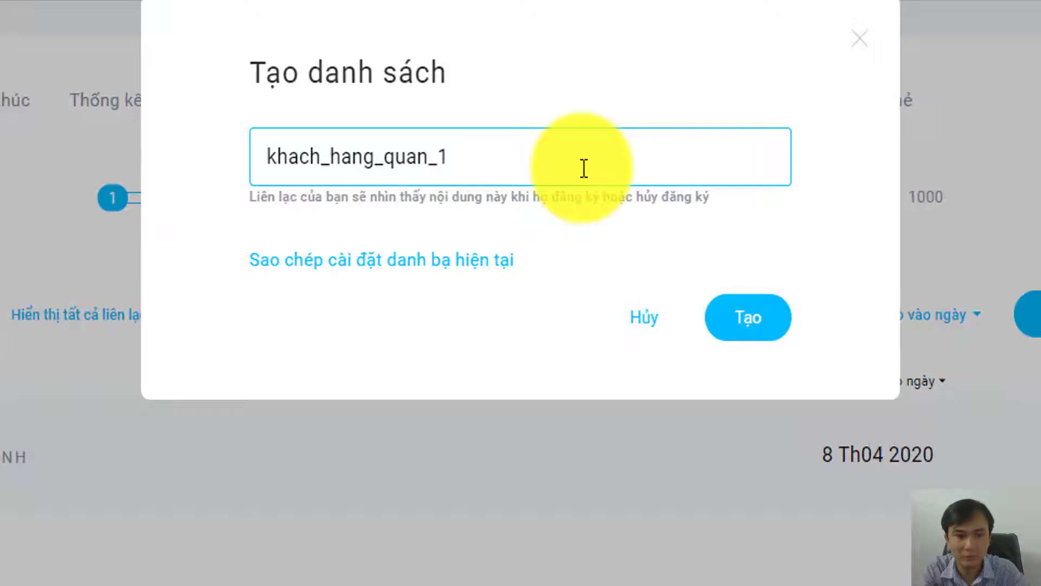
{"action": "type", "text": "(vi"}
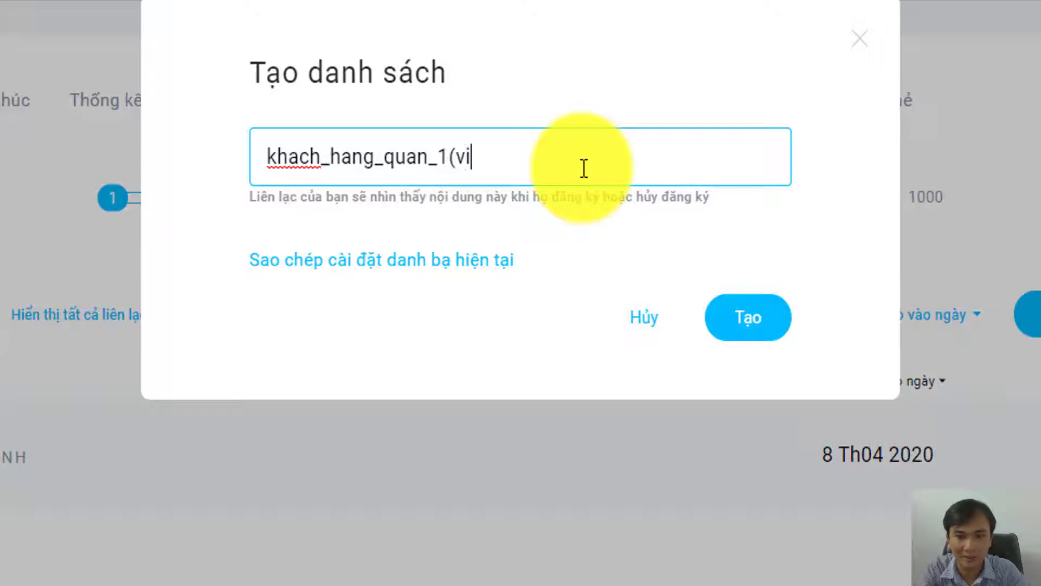
{"action": "type", "text": "p)"}
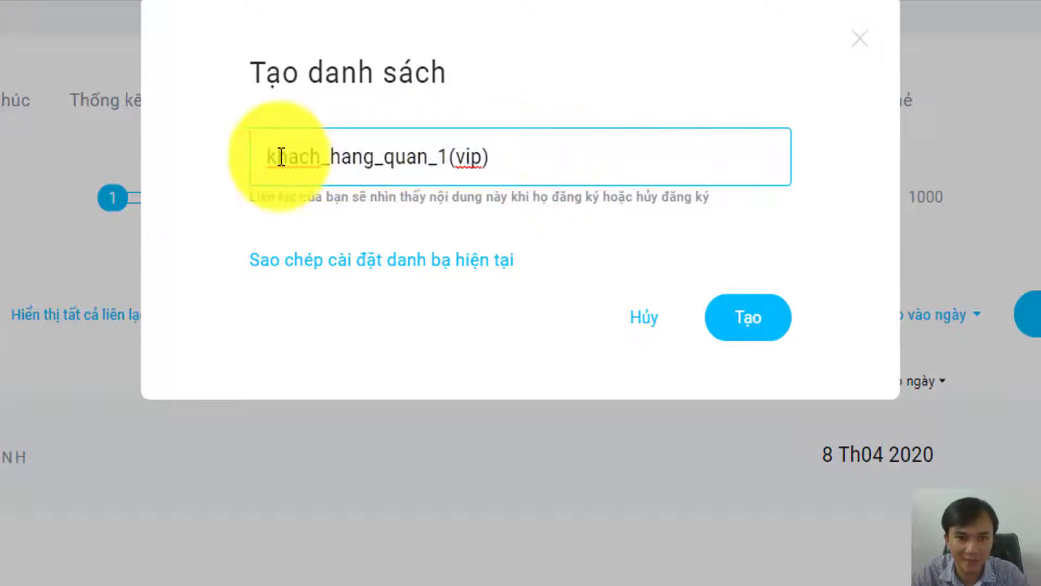
{"action": "left_click_drag", "start_coordinate": [269, 157], "coordinate": [506, 158]}
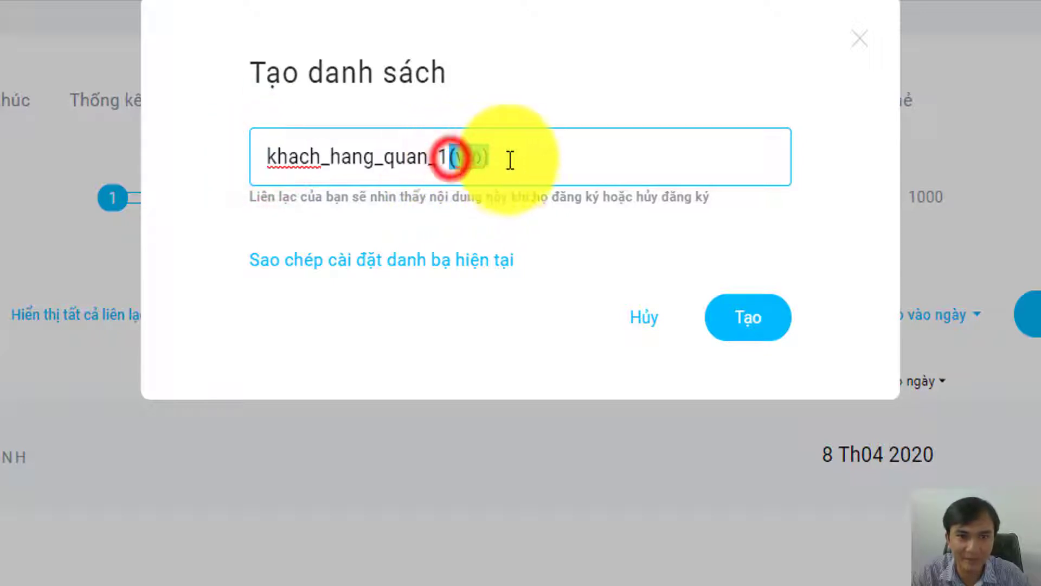
{"action": "type", "text": "_"}
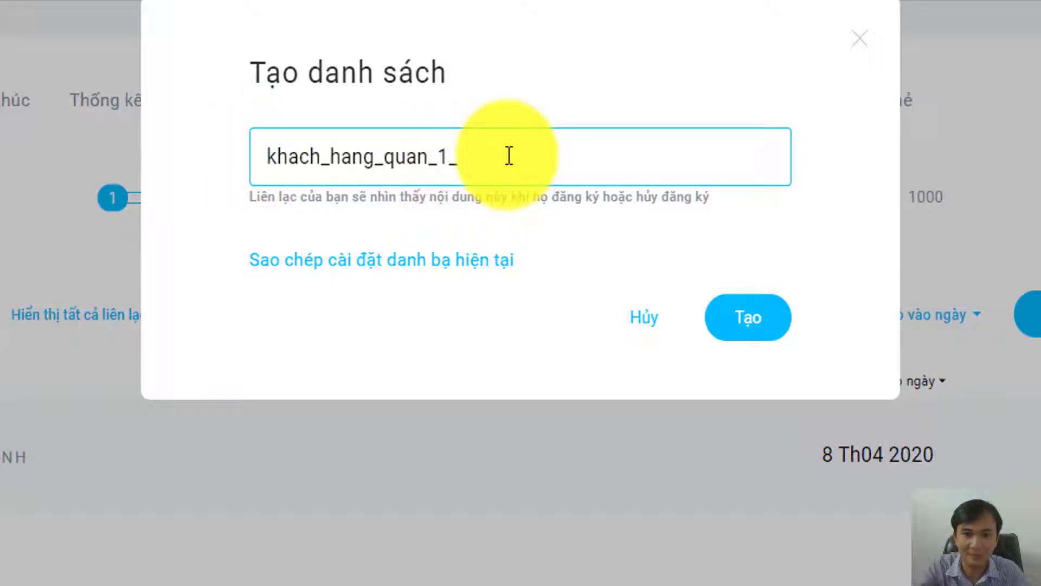
{"action": "type", "text": "vip"}
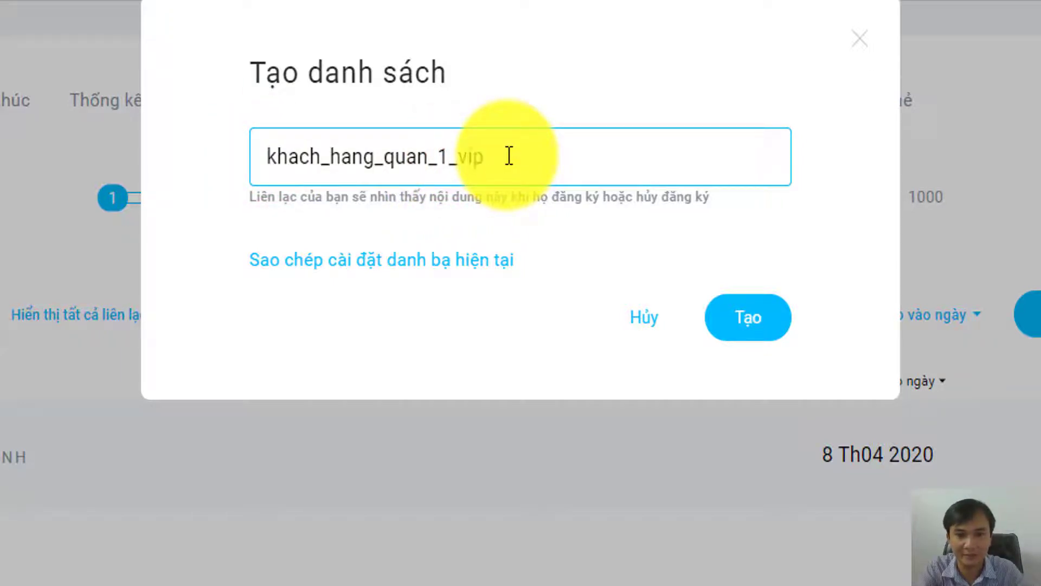
{"action": "left_click_drag", "start_coordinate": [508, 161], "coordinate": [269, 156]}
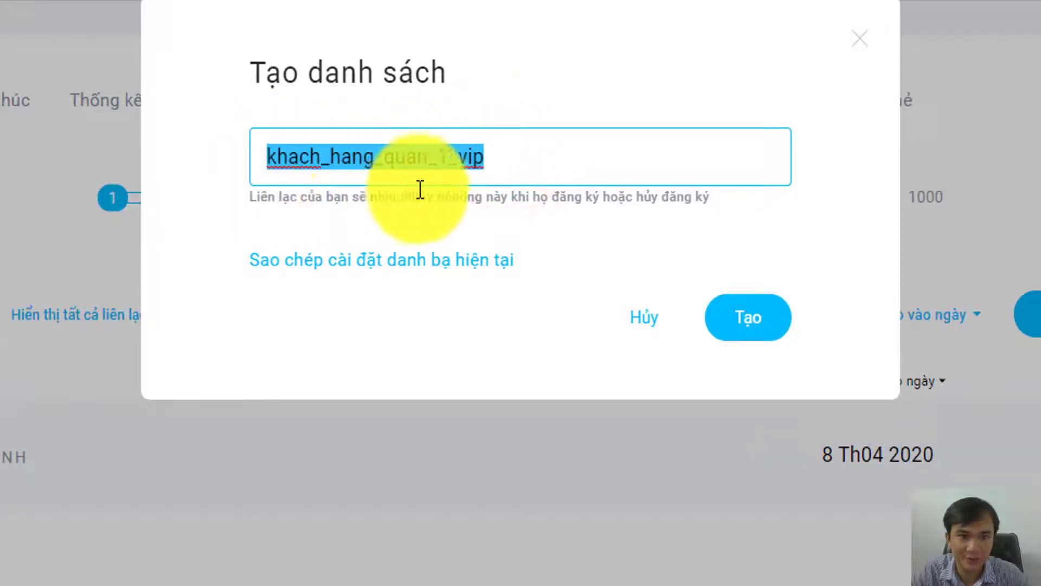
{"action": "left_click", "coordinate": [509, 165]}
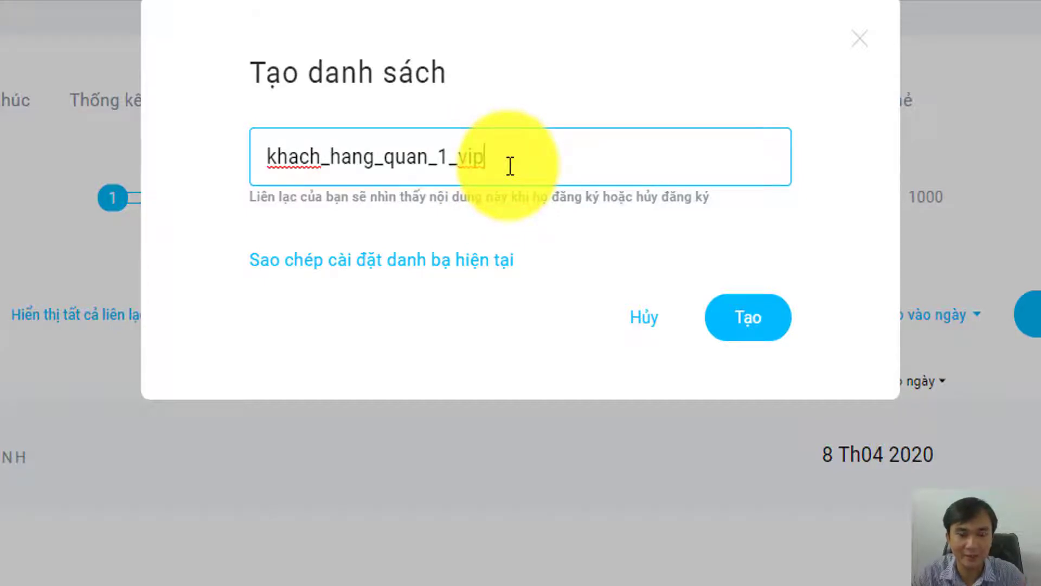
{"action": "left_click", "coordinate": [740, 318]}
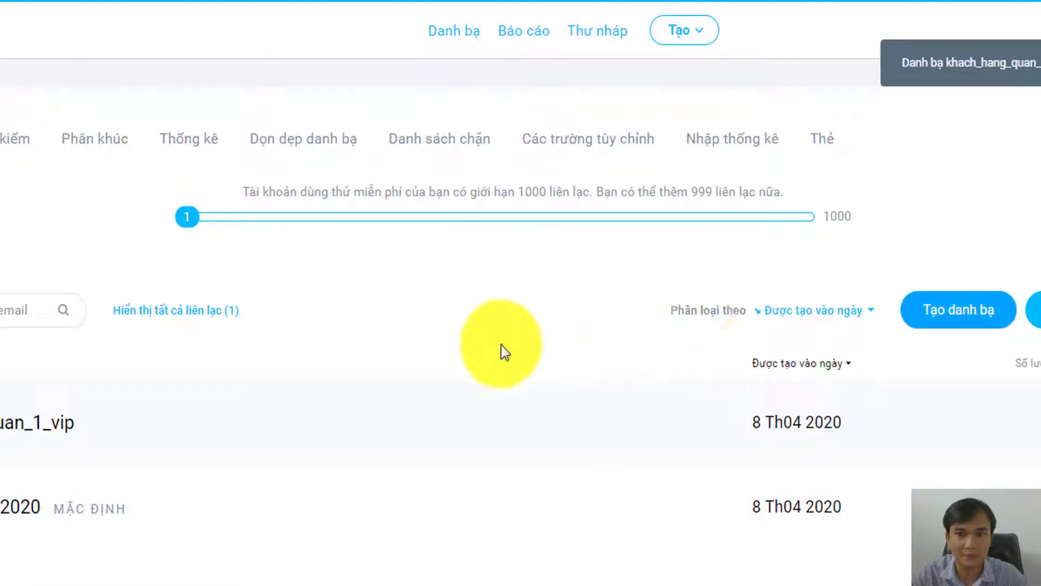
- Add a third contact list named kh_quan_go_vap
{"action": "left_click", "coordinate": [953, 316]}
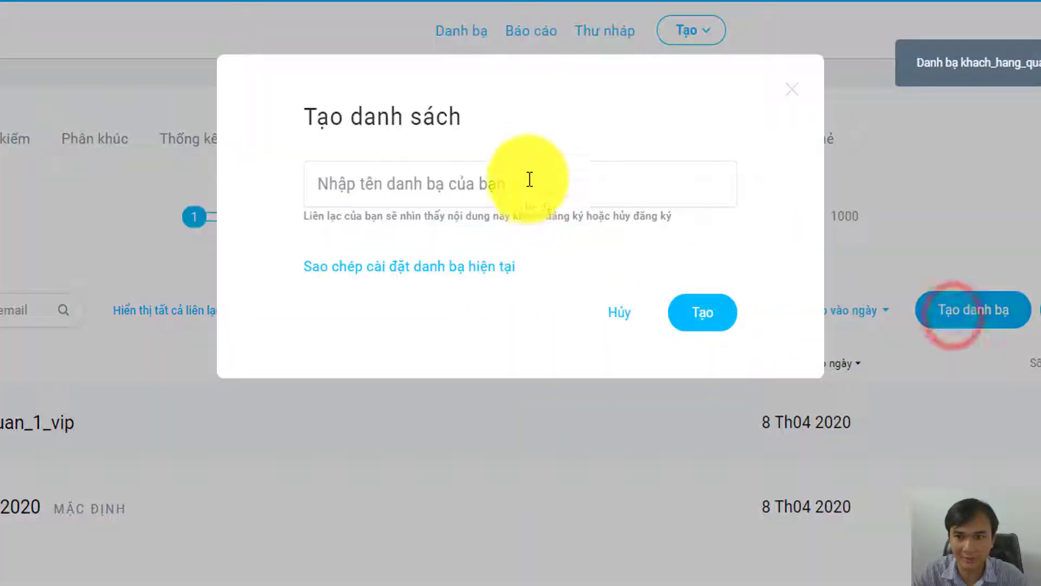
{"action": "left_click", "coordinate": [495, 168]}
{"action": "type", "text": "k"}
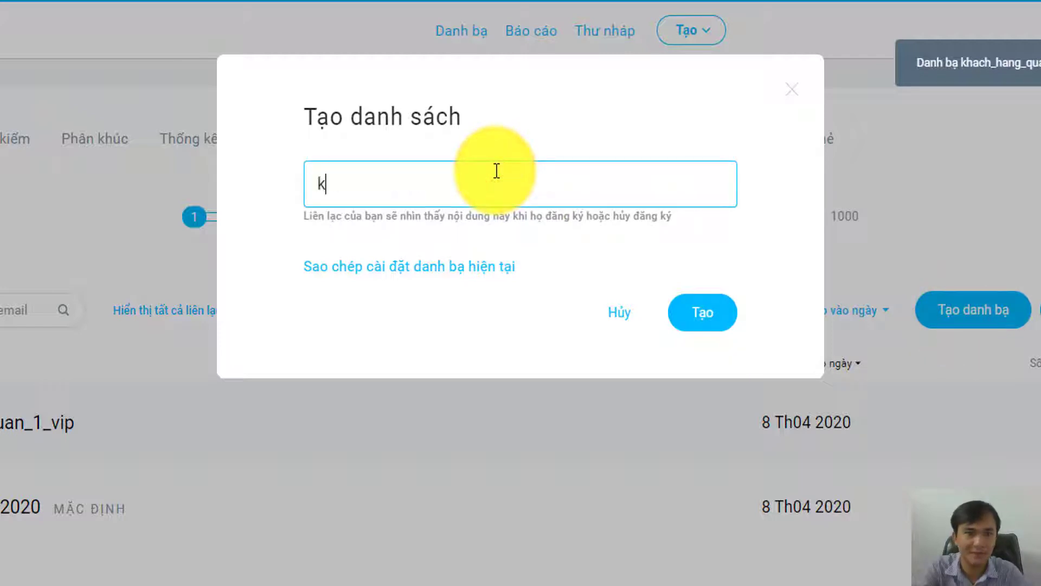
{"action": "type", "text": "h_quan_g"}
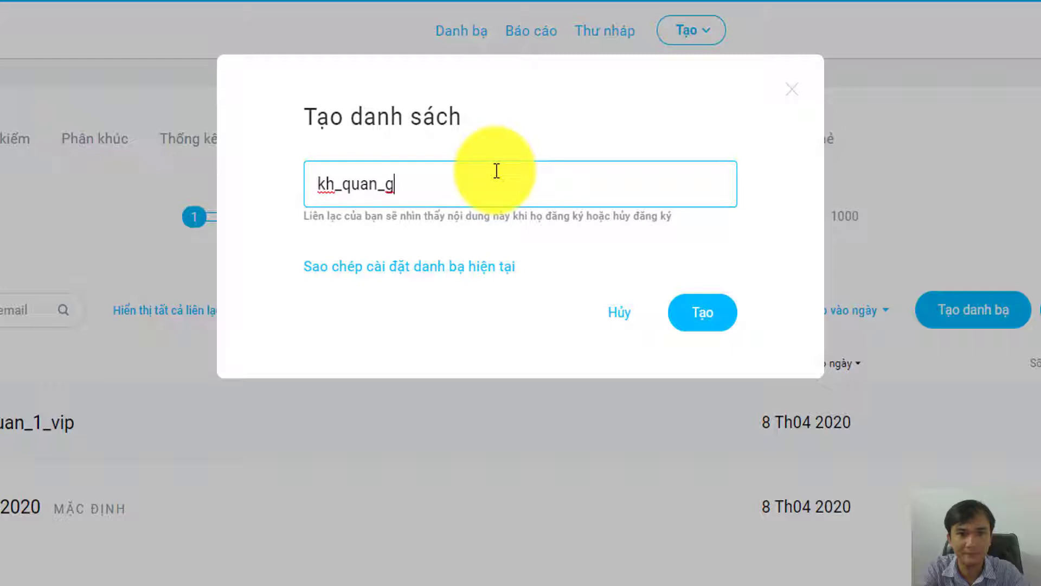
{"action": "type", "text": "o_vap"}
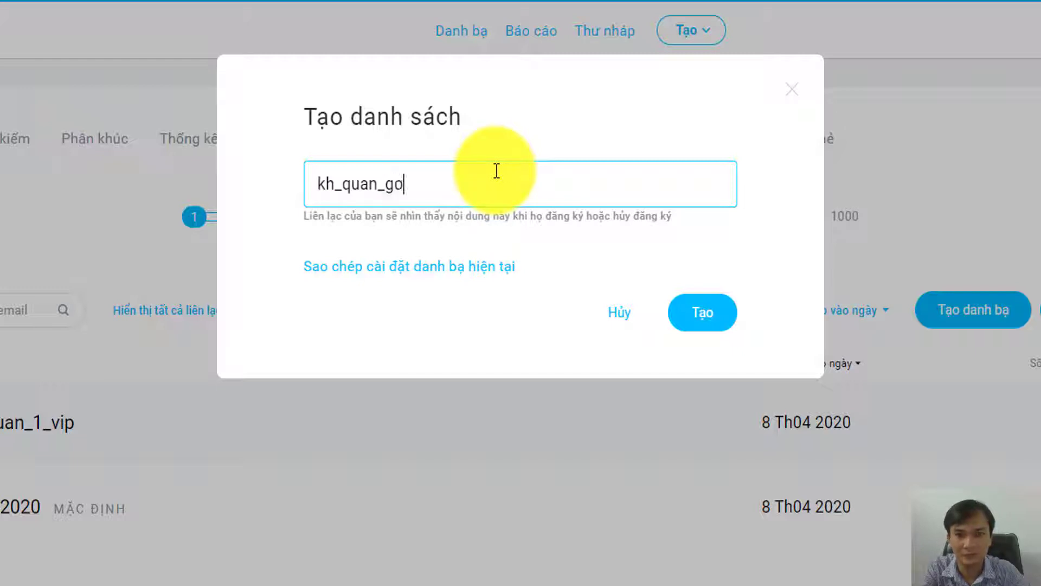
{"action": "left_click", "coordinate": [705, 315]}
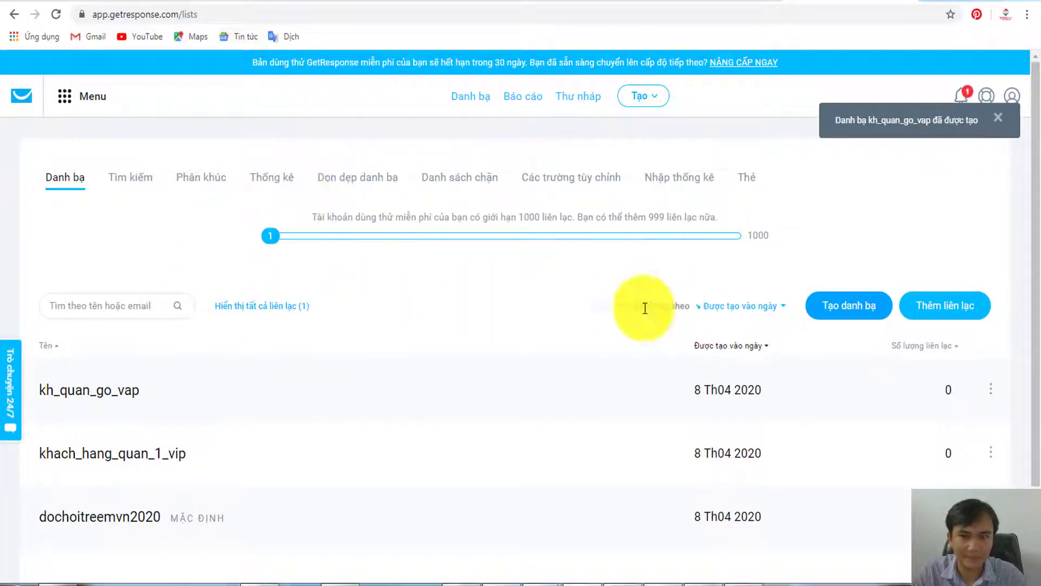
- Open the add-contact form targeting kh_quan_go_vap, then select cell B2 in the 50 Email sheet
{"action": "left_click", "coordinate": [950, 310]}
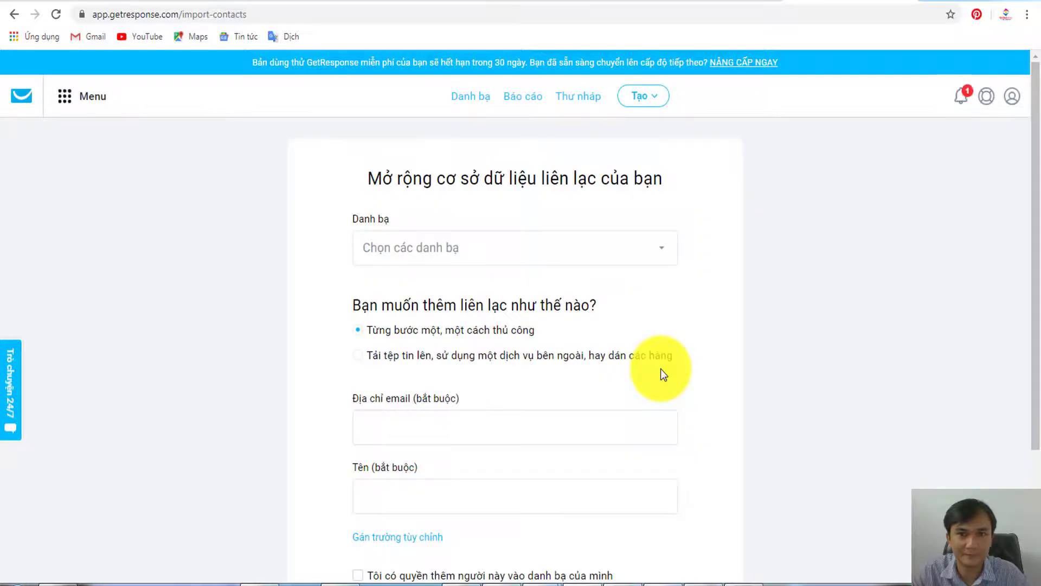
{"action": "left_click", "coordinate": [511, 252]}
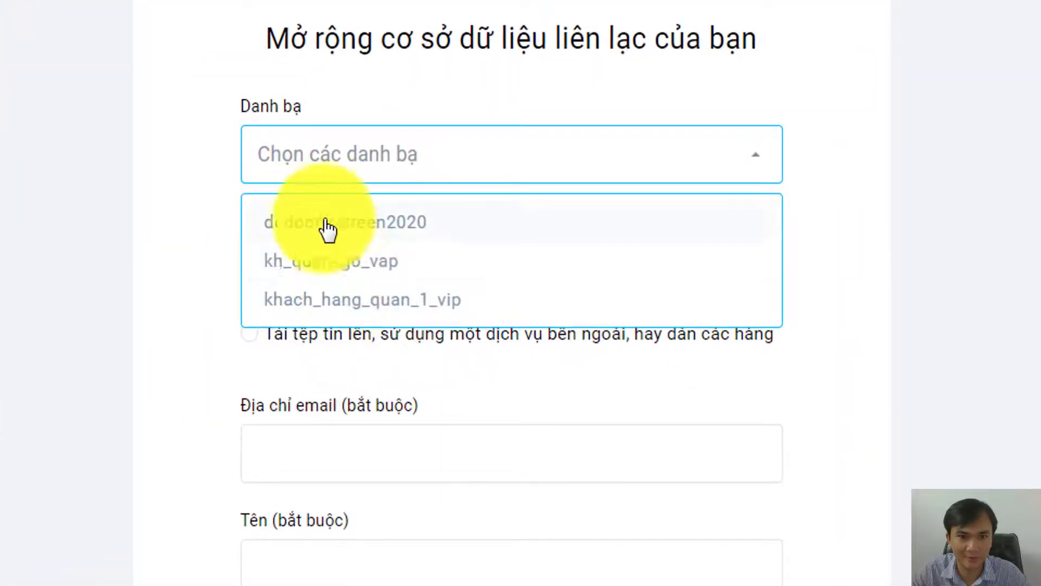
{"action": "left_click", "coordinate": [334, 264]}
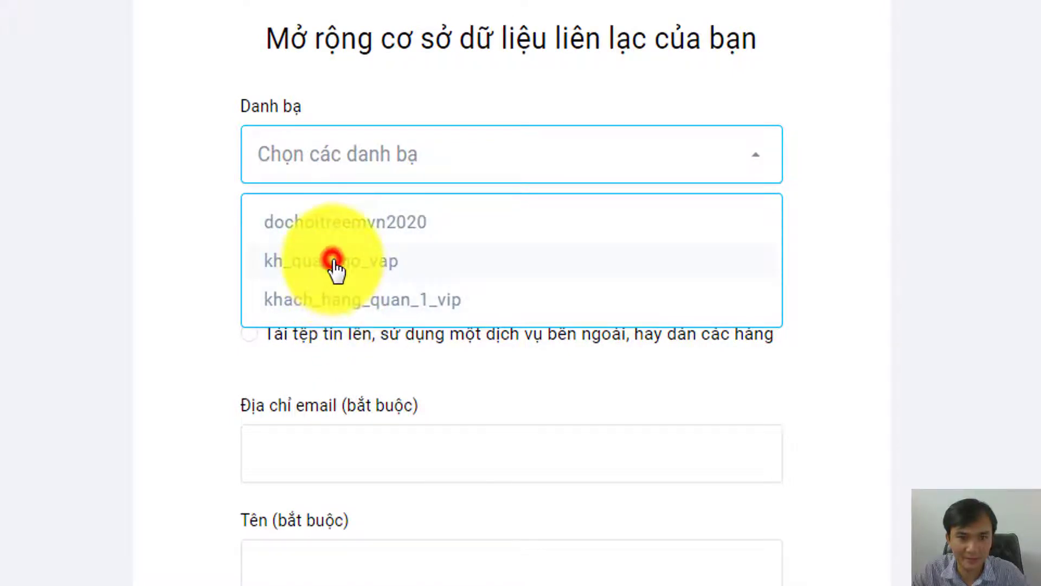
{"action": "scroll", "coordinate": [355, 278], "scroll_direction": "down", "scroll_amount": 2}
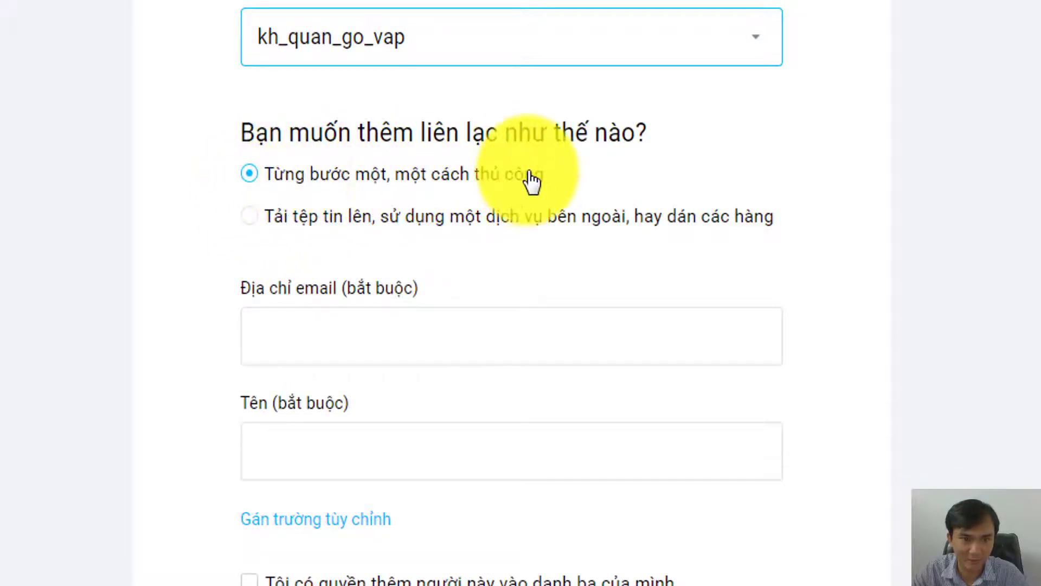
{"action": "scroll", "coordinate": [361, 282], "scroll_direction": "down", "scroll_amount": 2}
{"action": "left_click", "coordinate": [360, 213]}
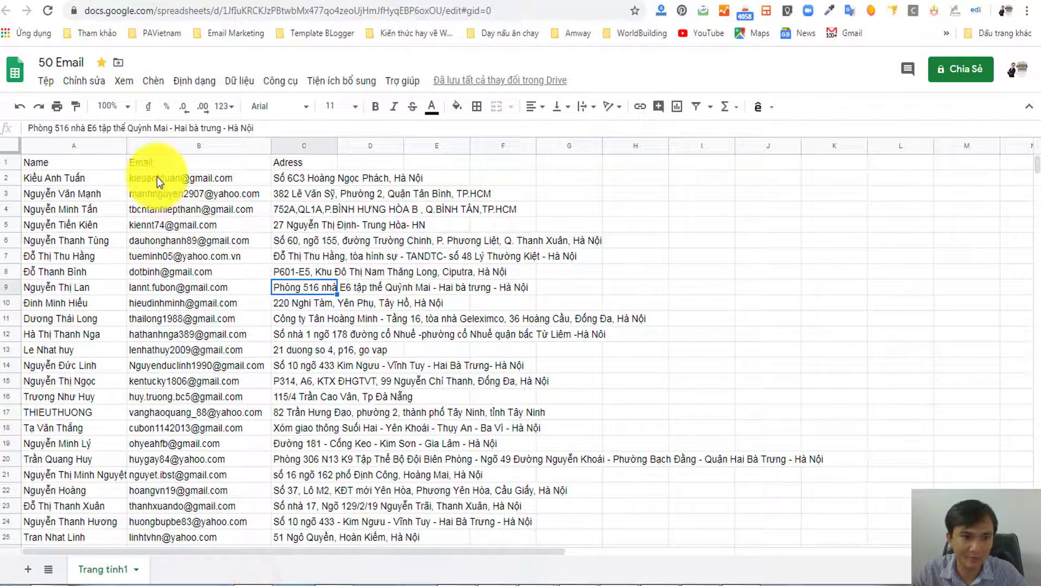
{"action": "left_click", "coordinate": [157, 177]}
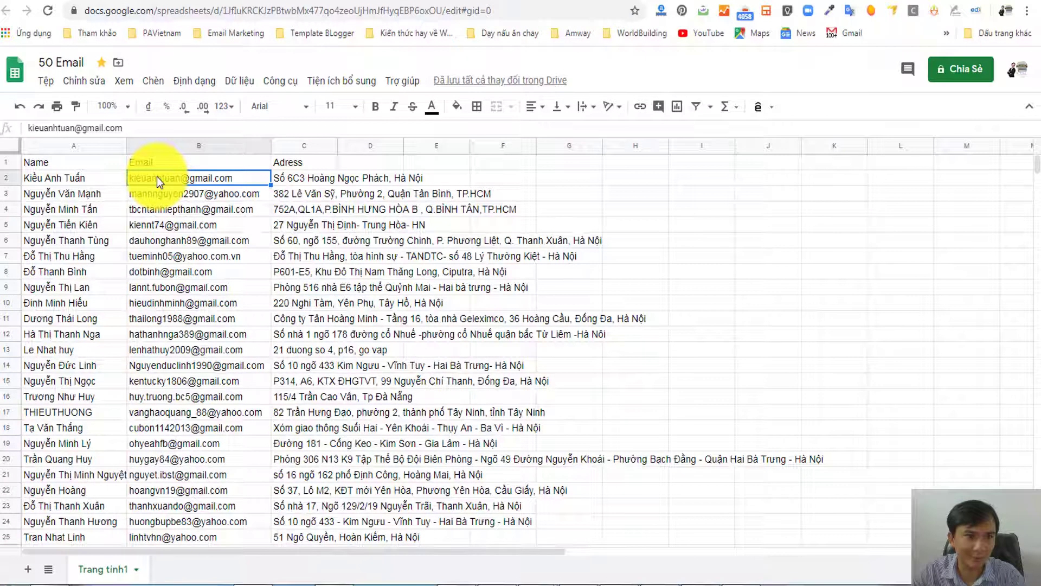
- Paste the B2 email into the contact form, enter the contact's full name, and add a custom field
{"action": "key", "text": "ctrl+c"}
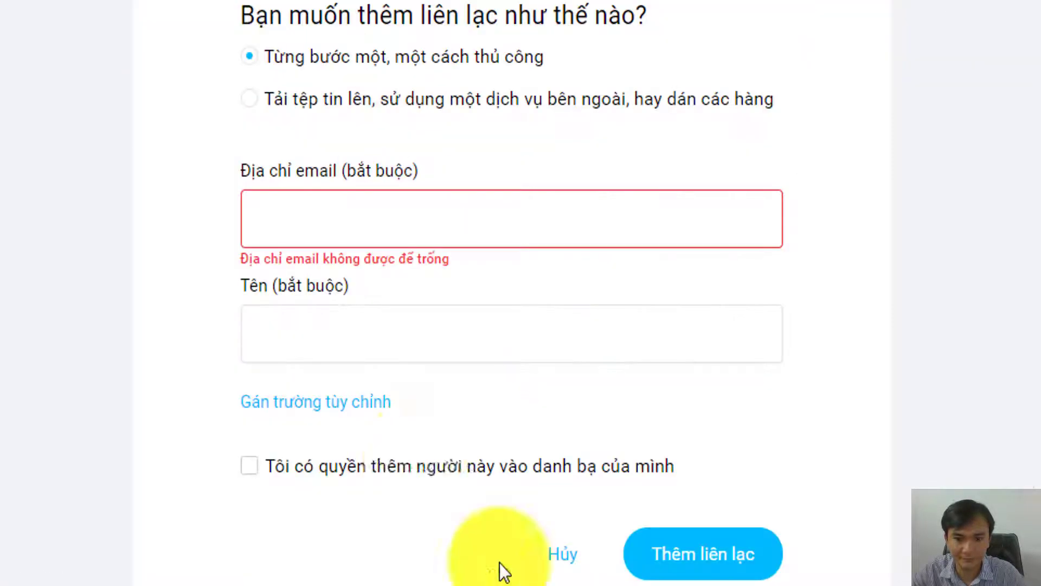
{"action": "left_click", "coordinate": [328, 223]}
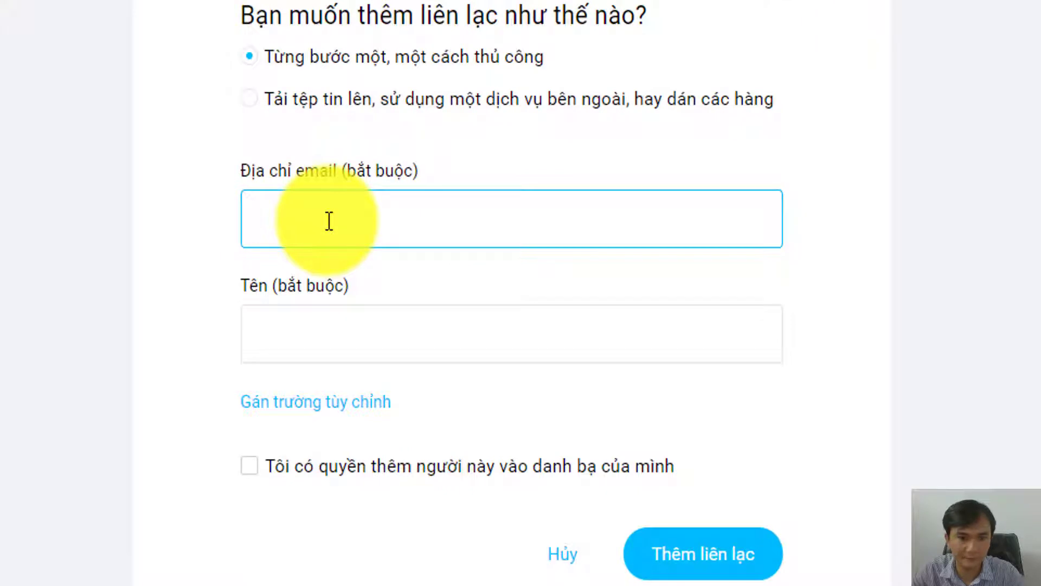
{"action": "key", "text": "ctrl+v"}
{"action": "left_click", "coordinate": [330, 331]}
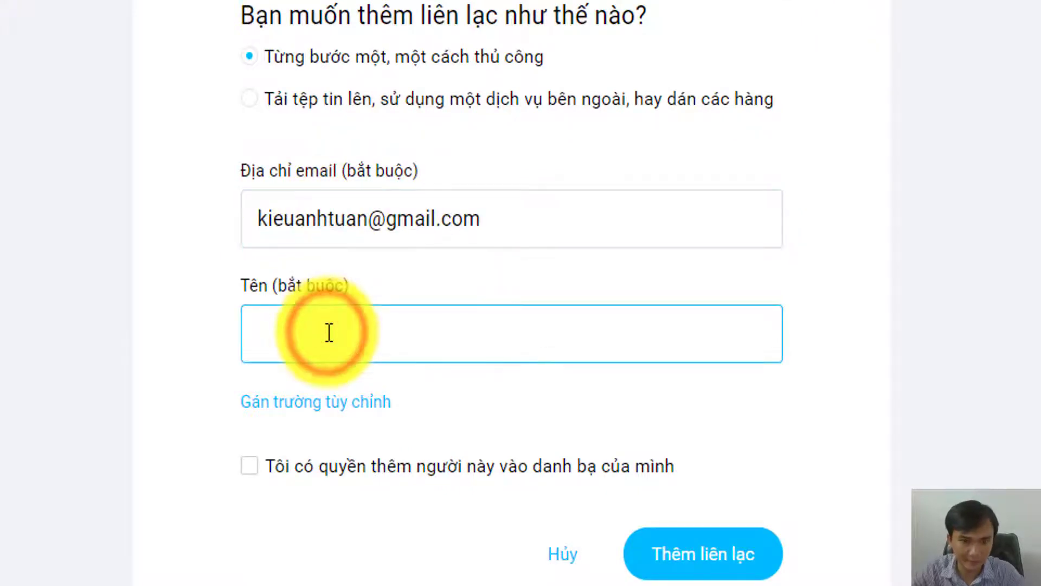
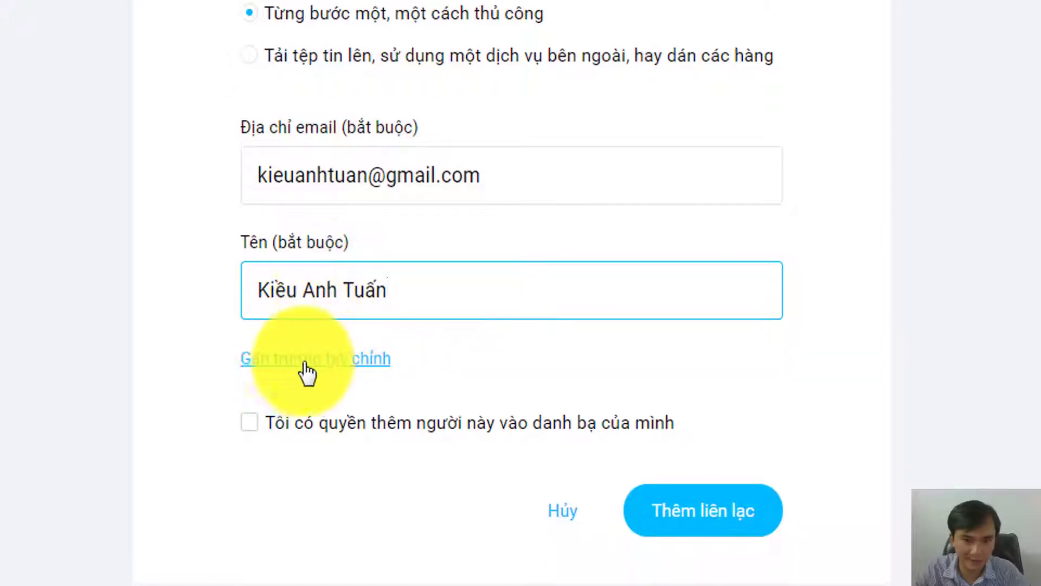
{"action": "left_click", "coordinate": [305, 361]}
{"action": "scroll", "coordinate": [304, 364], "scroll_direction": "down", "scroll_amount": 3}
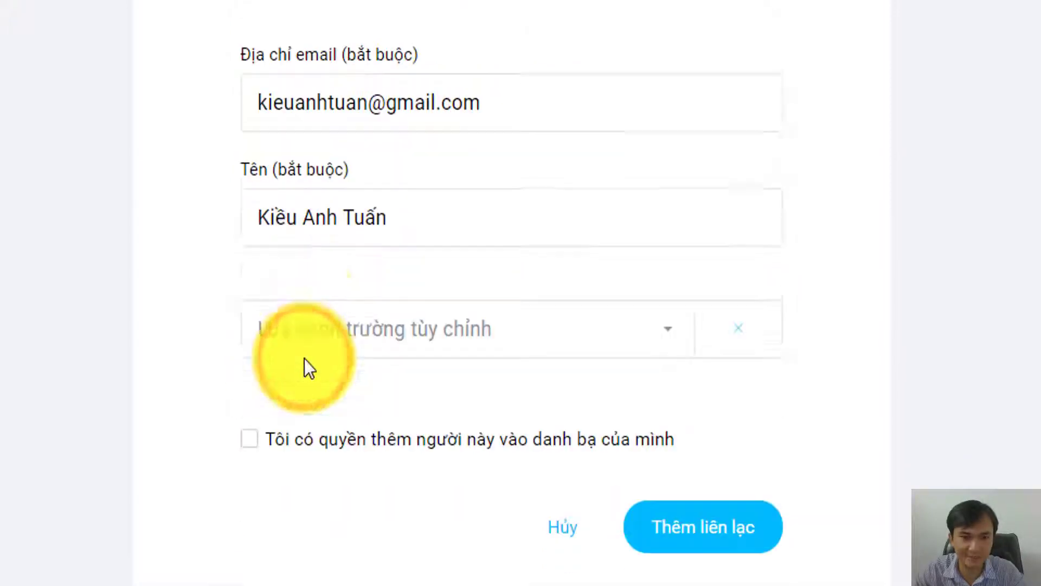
{"action": "left_click", "coordinate": [409, 335]}
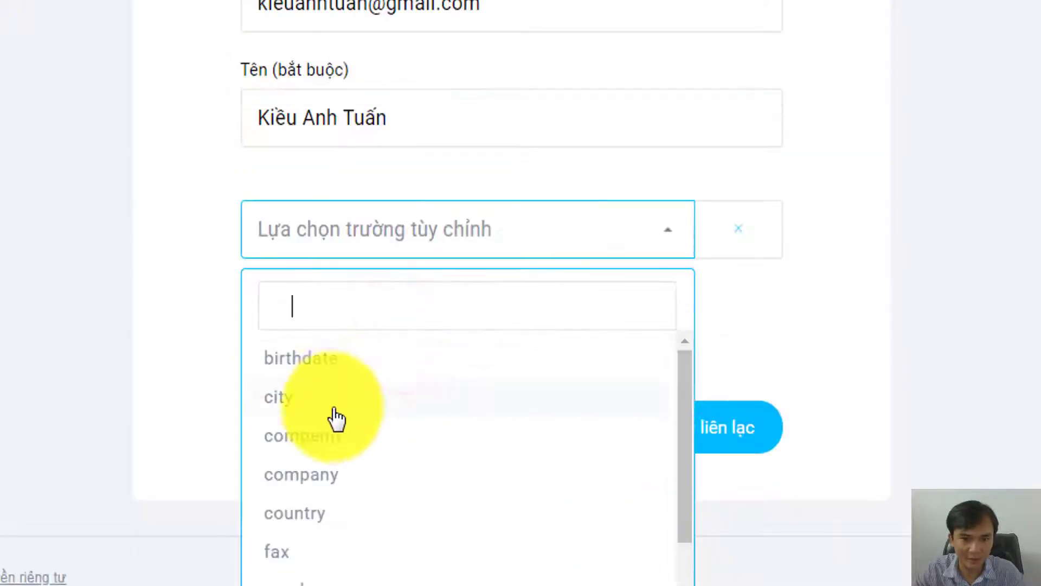
- Add a city custom field filled with the first contact's address copied from C2
{"action": "scroll", "coordinate": [322, 504], "scroll_direction": "down", "scroll_amount": 2}
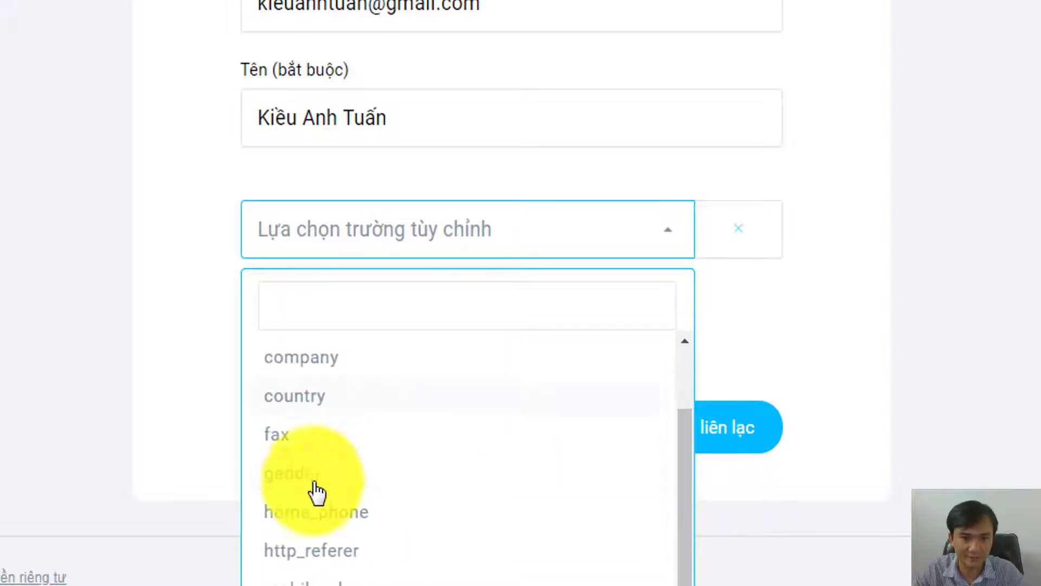
{"action": "scroll", "coordinate": [311, 483], "scroll_direction": "up", "scroll_amount": 2}
{"action": "left_click", "coordinate": [286, 398]}
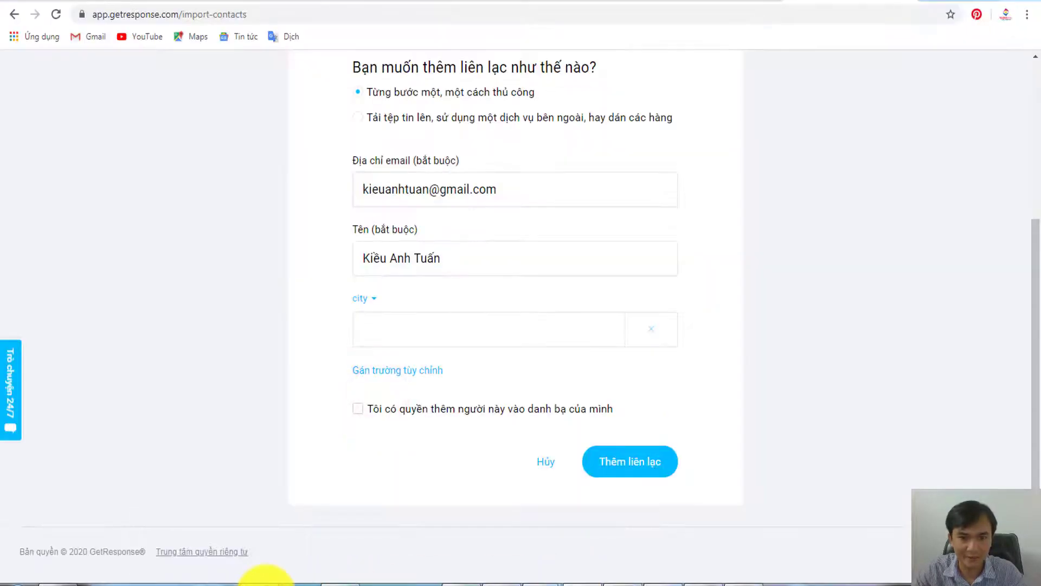
{"action": "left_click", "coordinate": [266, 579]}
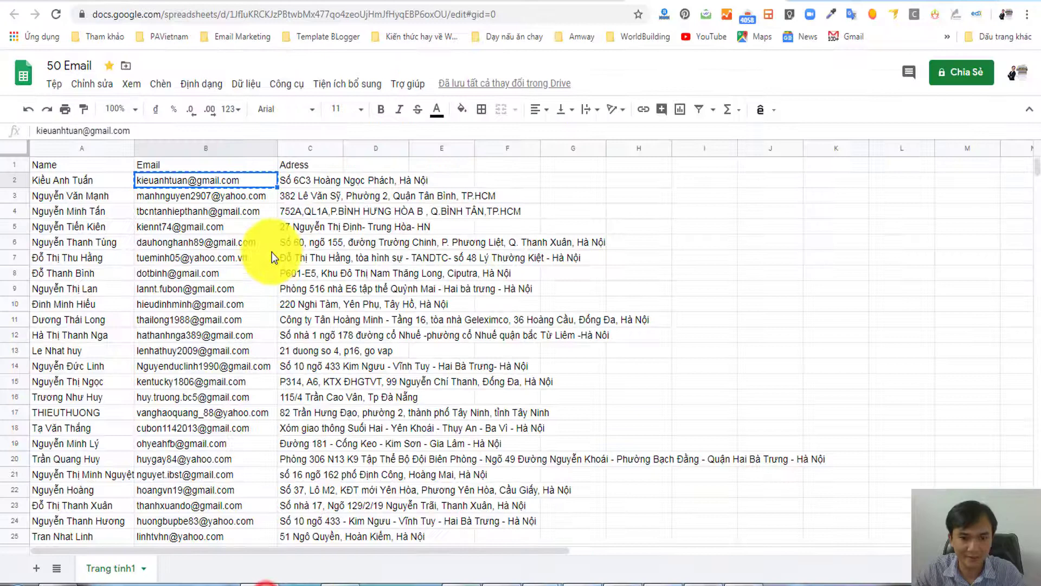
{"action": "left_click", "coordinate": [346, 182]}
{"action": "key", "text": "ctrl+c"}
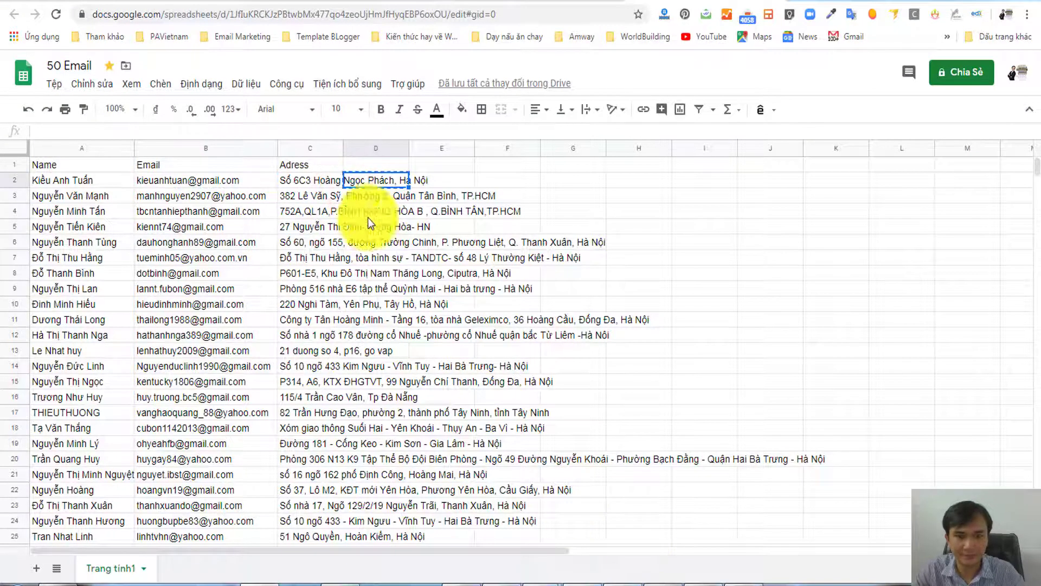
{"action": "left_click", "coordinate": [314, 184]}
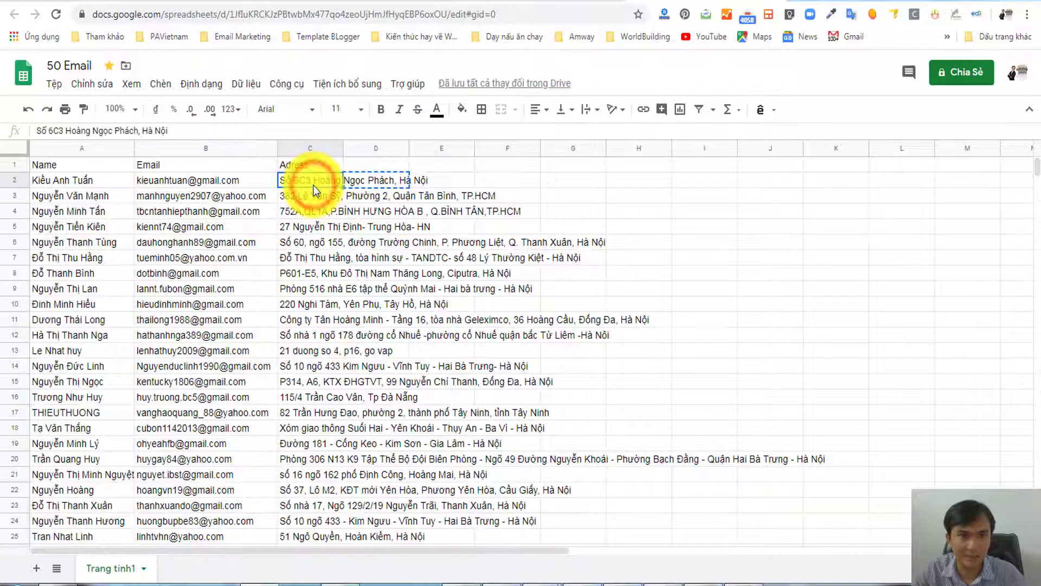
{"action": "key", "text": "ctrl+c"}
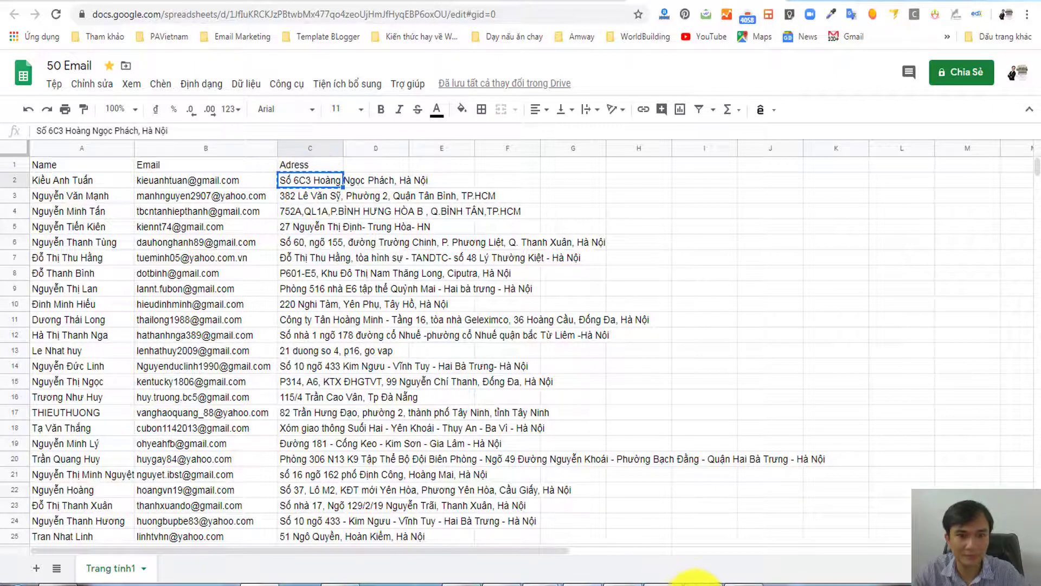
{"action": "left_click", "coordinate": [587, 576]}
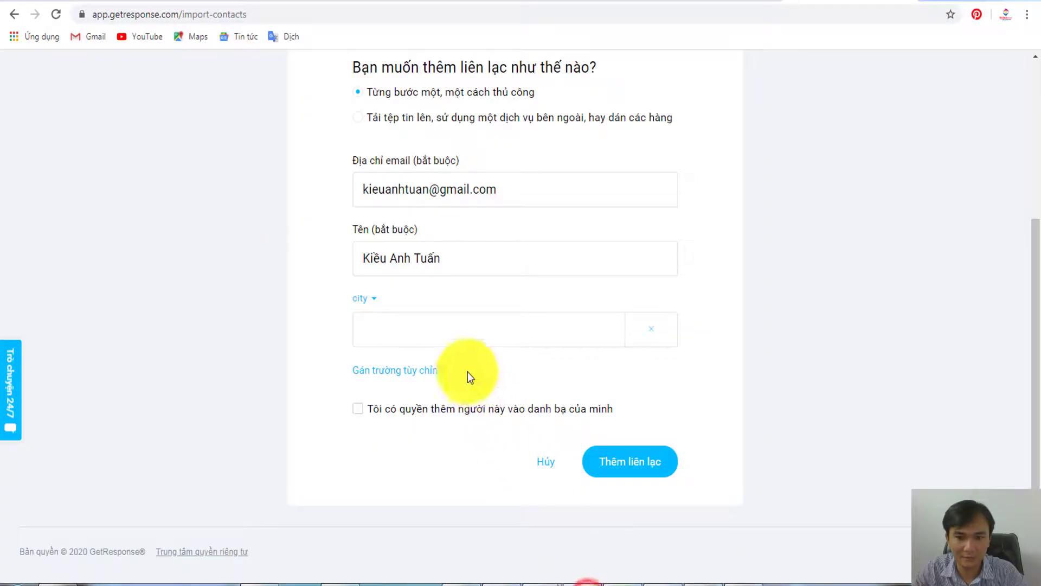
{"action": "left_click", "coordinate": [441, 330]}
{"action": "key", "text": "ctrl+v"}
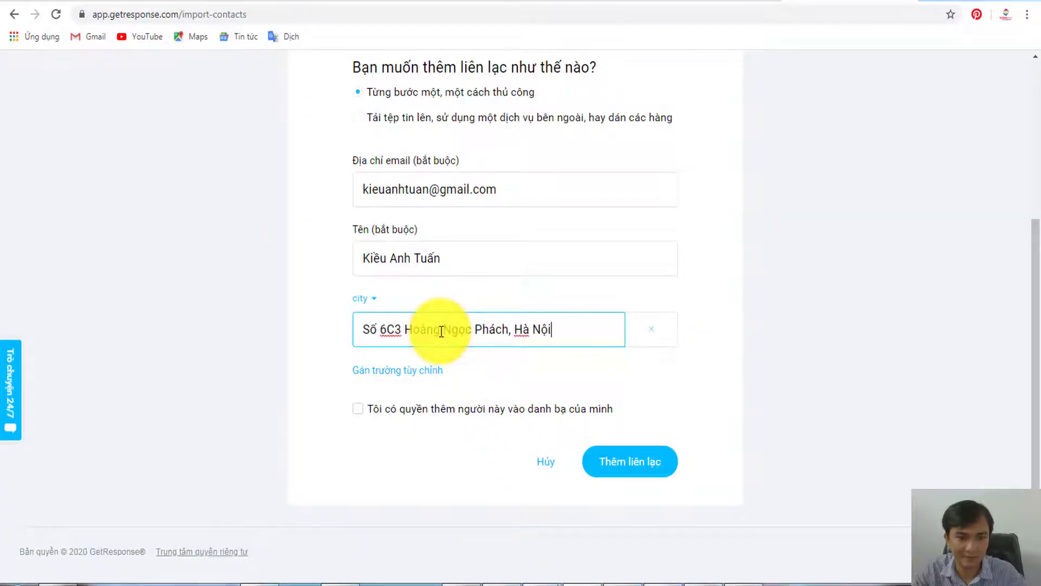
- Add a phone custom field using the Việt Nam country code
{"action": "left_click", "coordinate": [380, 372]}
{"action": "left_click", "coordinate": [383, 364]}
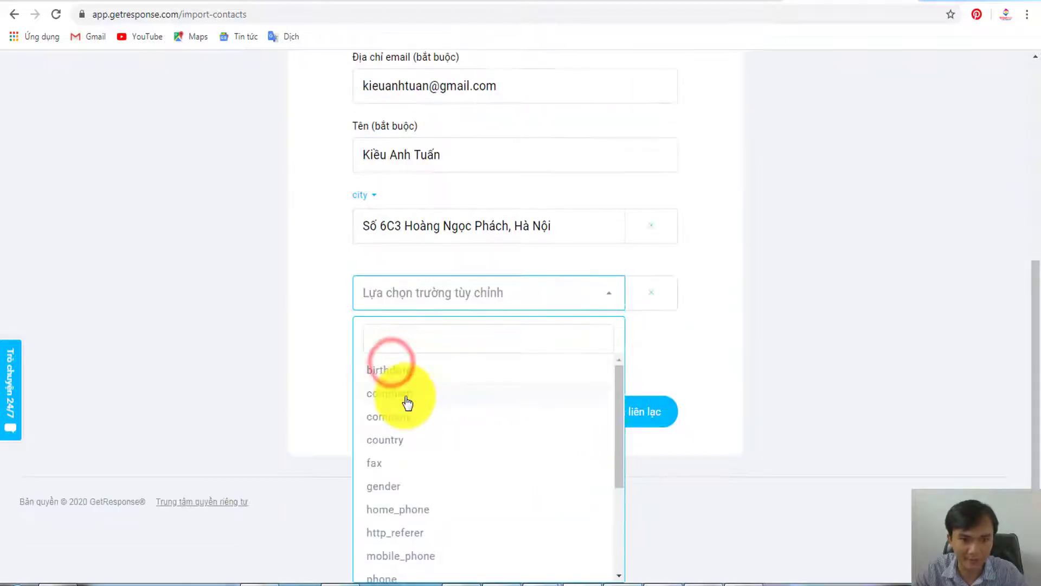
{"action": "scroll", "coordinate": [412, 472], "scroll_direction": "down", "scroll_amount": 1}
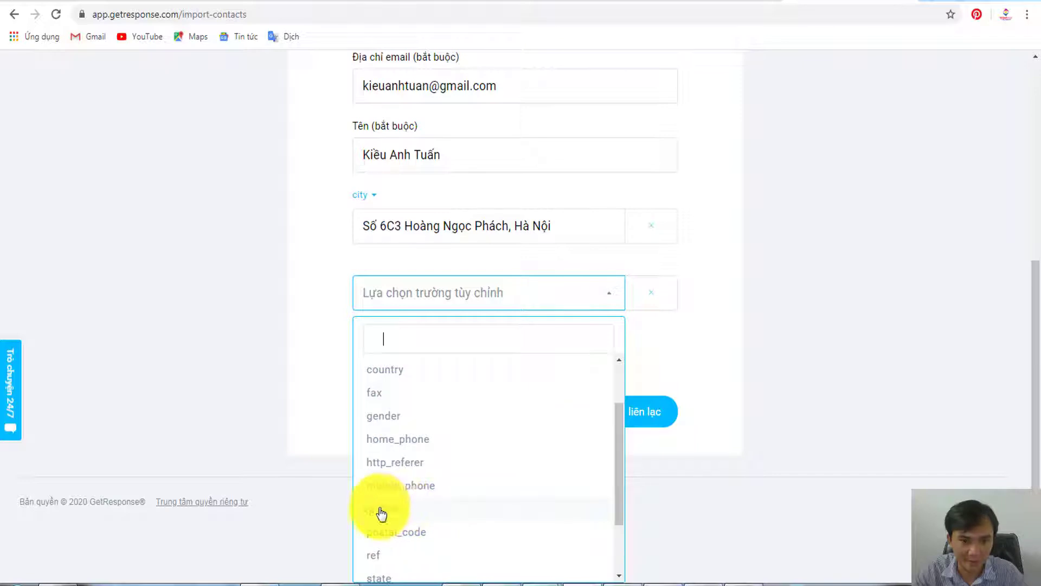
{"action": "left_click", "coordinate": [382, 509]}
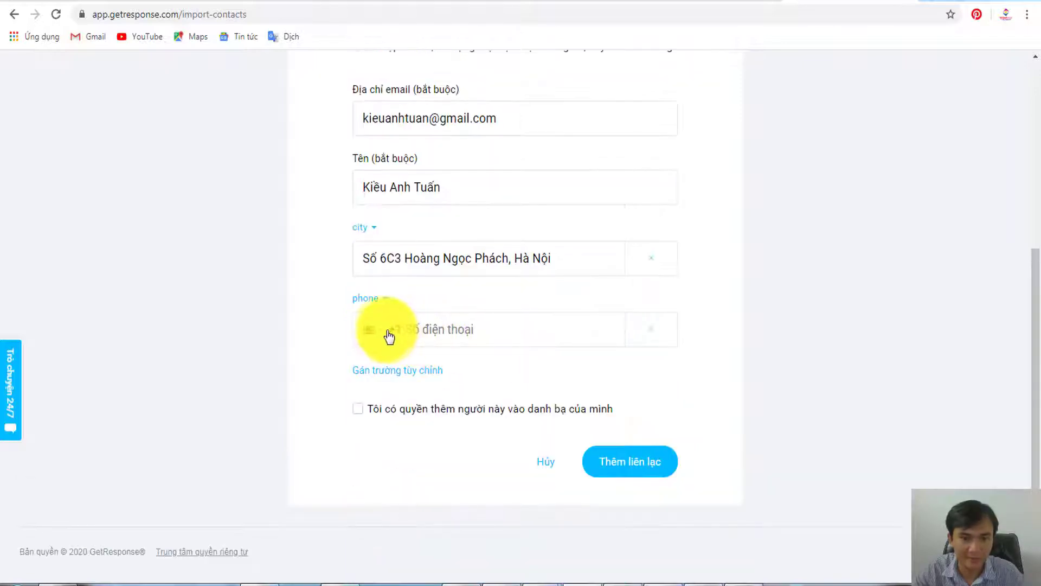
{"action": "left_click", "coordinate": [383, 332]}
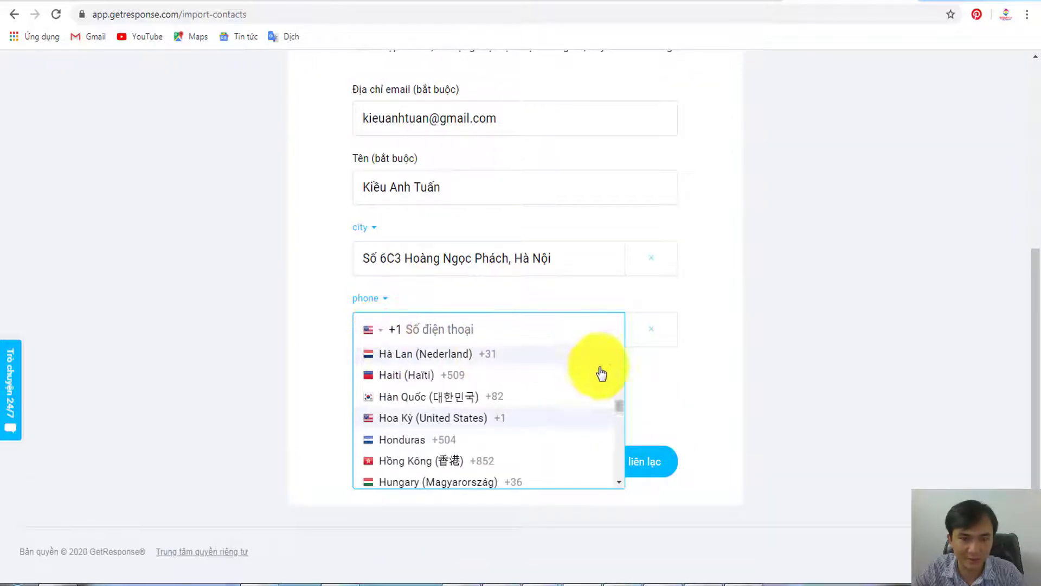
{"action": "left_click_drag", "start_coordinate": [618, 442], "coordinate": [618, 480]}
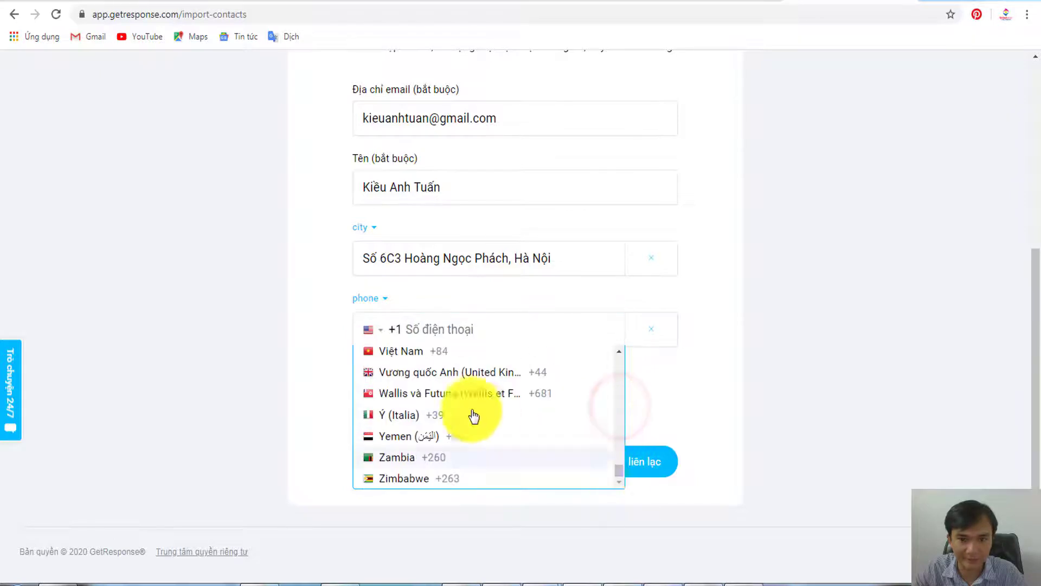
{"action": "left_click", "coordinate": [425, 355]}
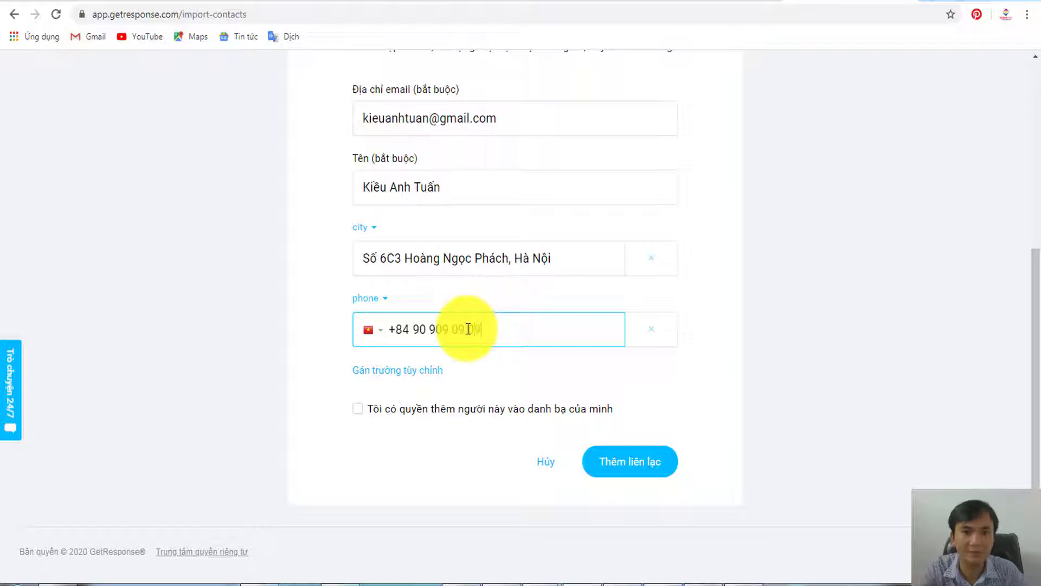
- Remove the extra empty custom-field row, confirm consent, and submit the first contact
{"action": "left_click", "coordinate": [399, 372]}
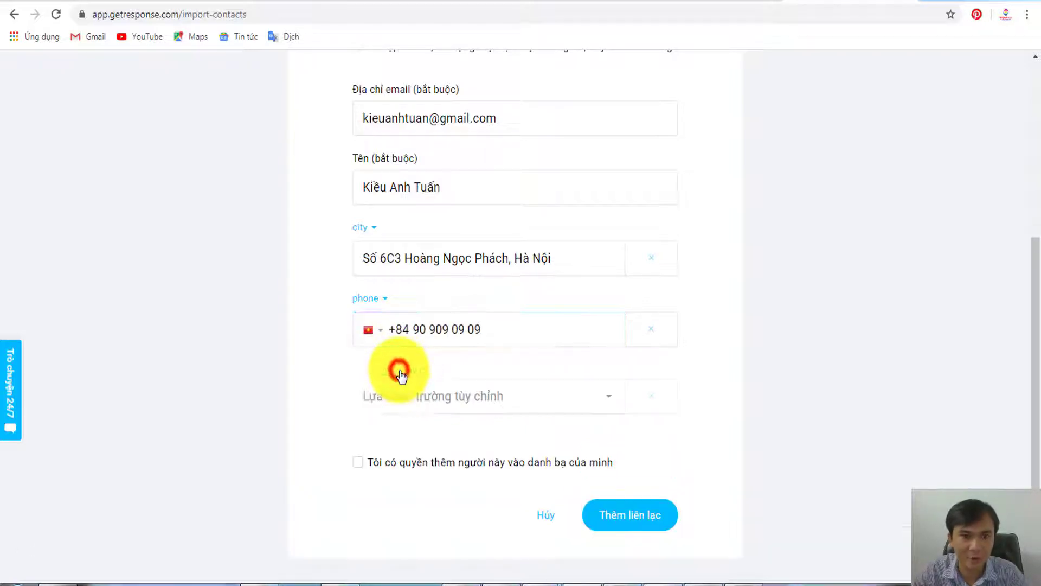
{"action": "left_click", "coordinate": [403, 400]}
{"action": "scroll", "coordinate": [412, 428], "scroll_direction": "down", "scroll_amount": 2}
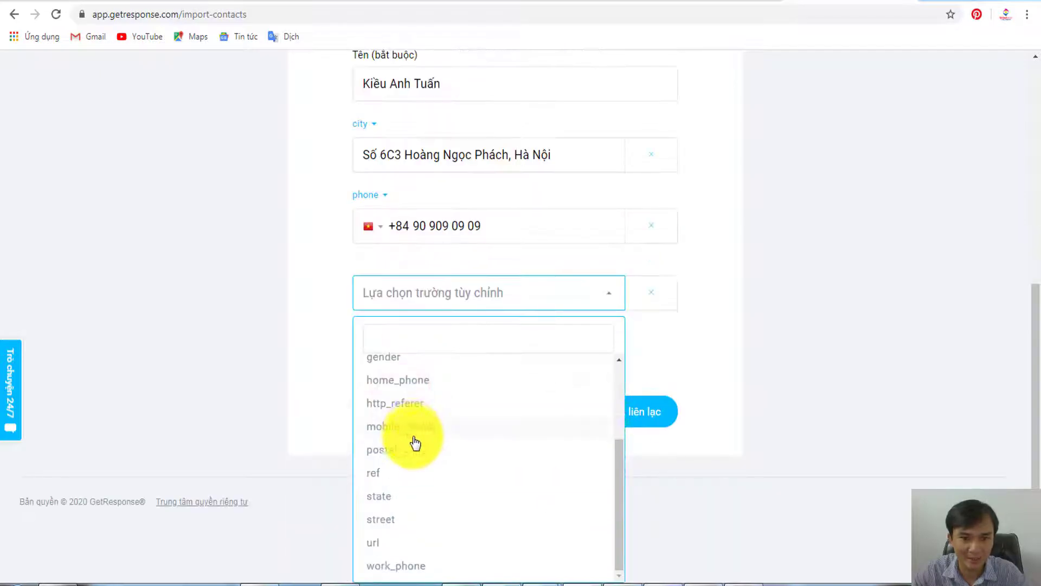
{"action": "left_click", "coordinate": [715, 312]}
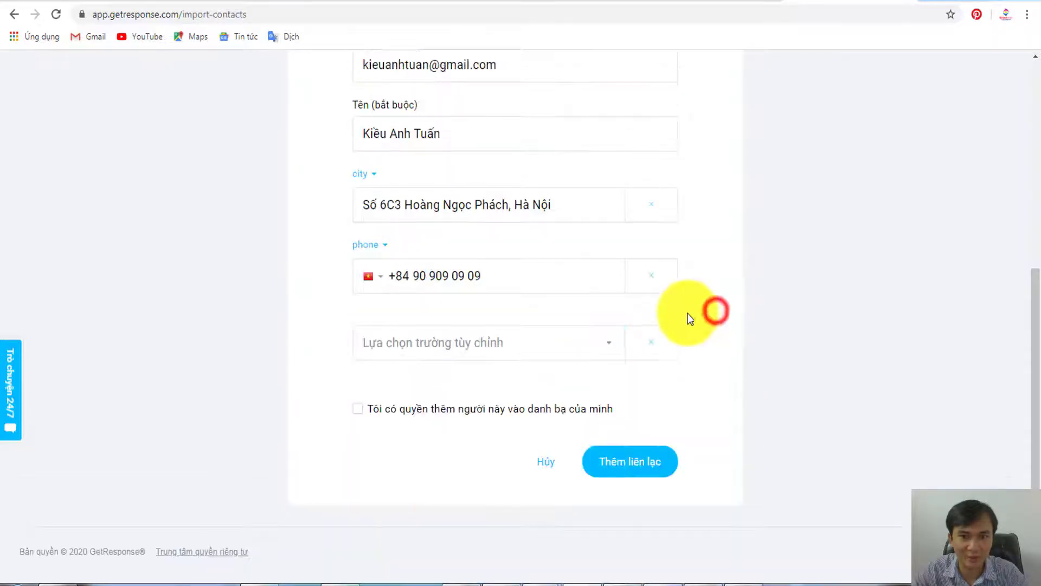
{"action": "left_click", "coordinate": [651, 341]}
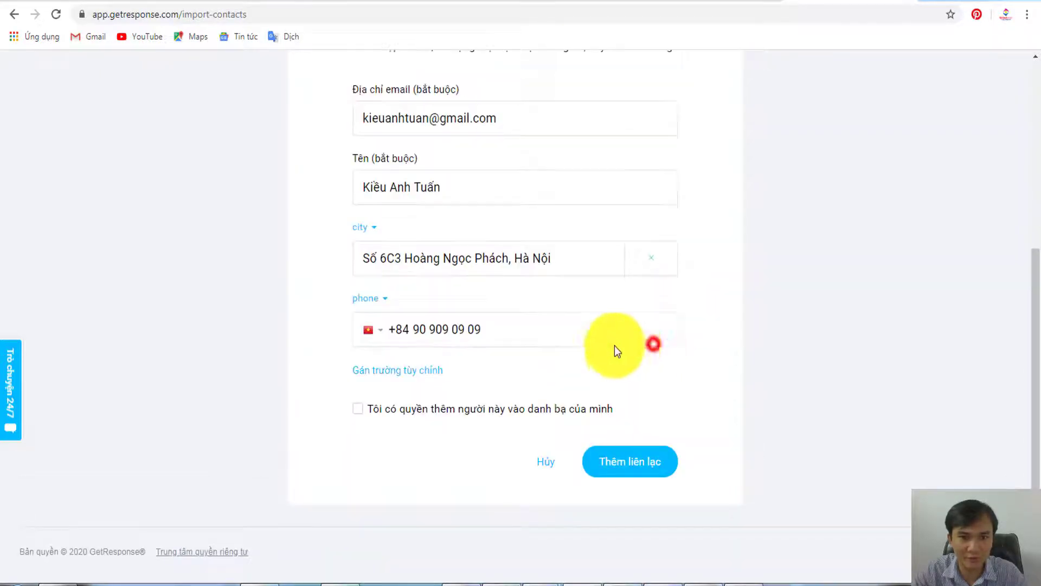
{"action": "left_click", "coordinate": [357, 409]}
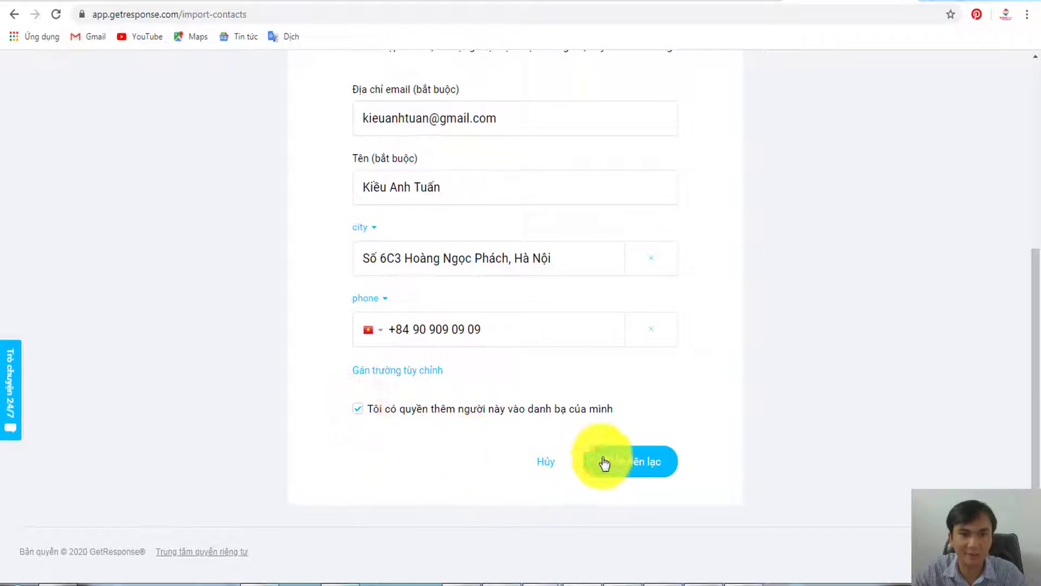
{"action": "left_click", "coordinate": [634, 462]}
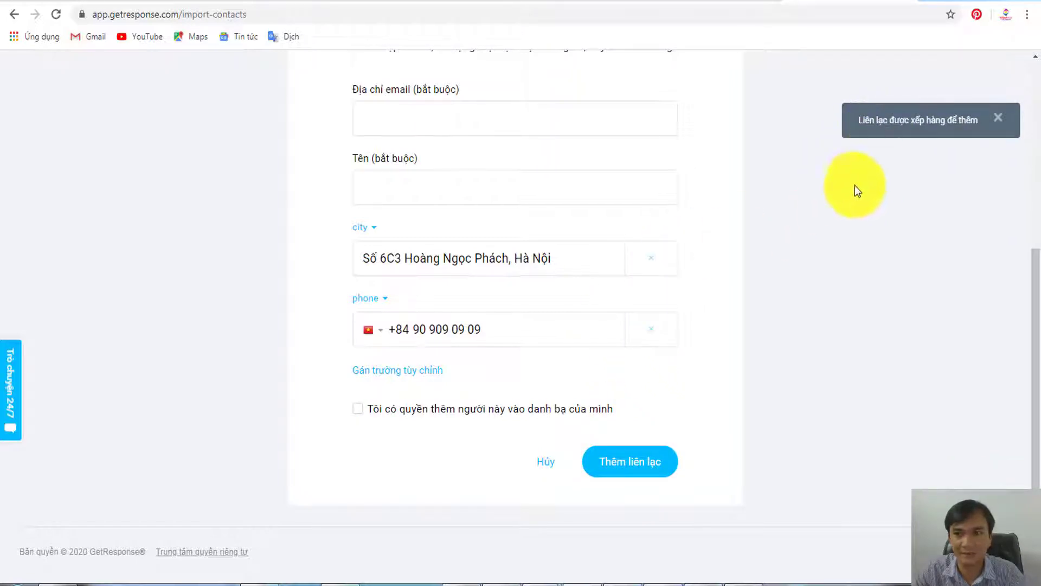
- Enter the second contact's email and name, and change the city to Quận 1
{"action": "scroll", "coordinate": [818, 219], "scroll_direction": "up", "scroll_amount": 6}
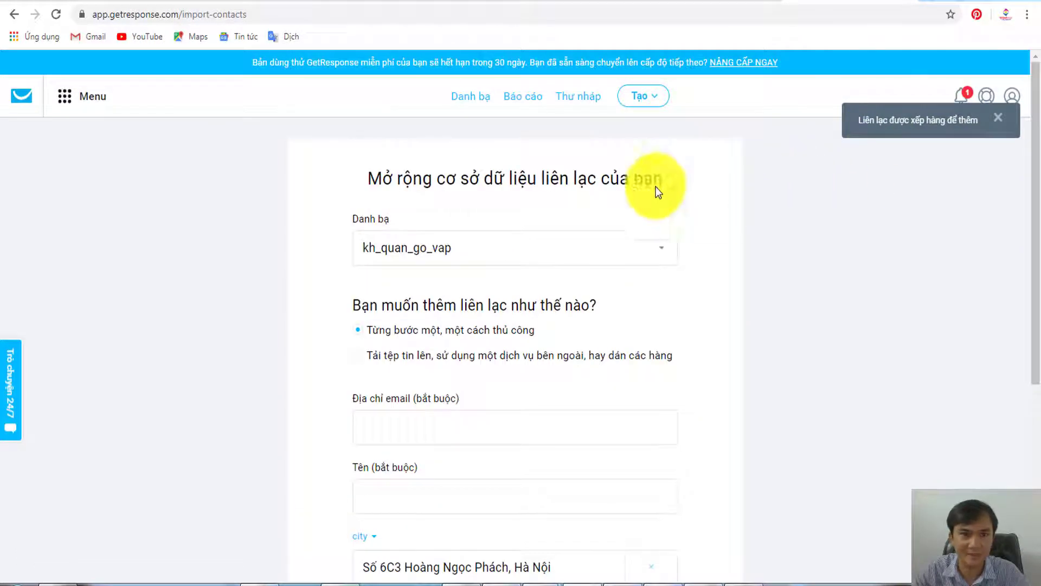
{"action": "scroll", "coordinate": [549, 216], "scroll_direction": "down", "scroll_amount": 3}
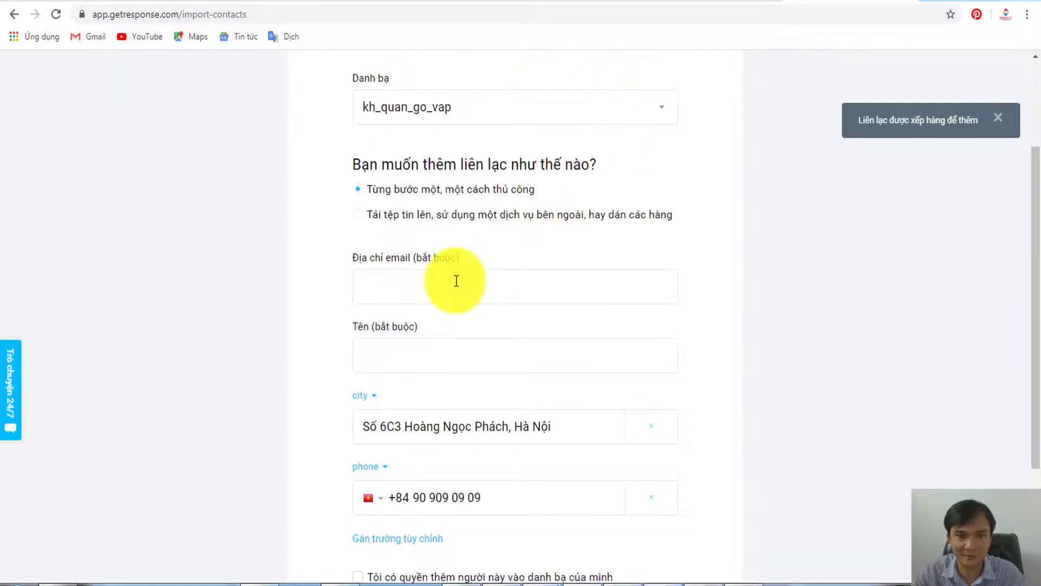
{"action": "left_click", "coordinate": [457, 281]}
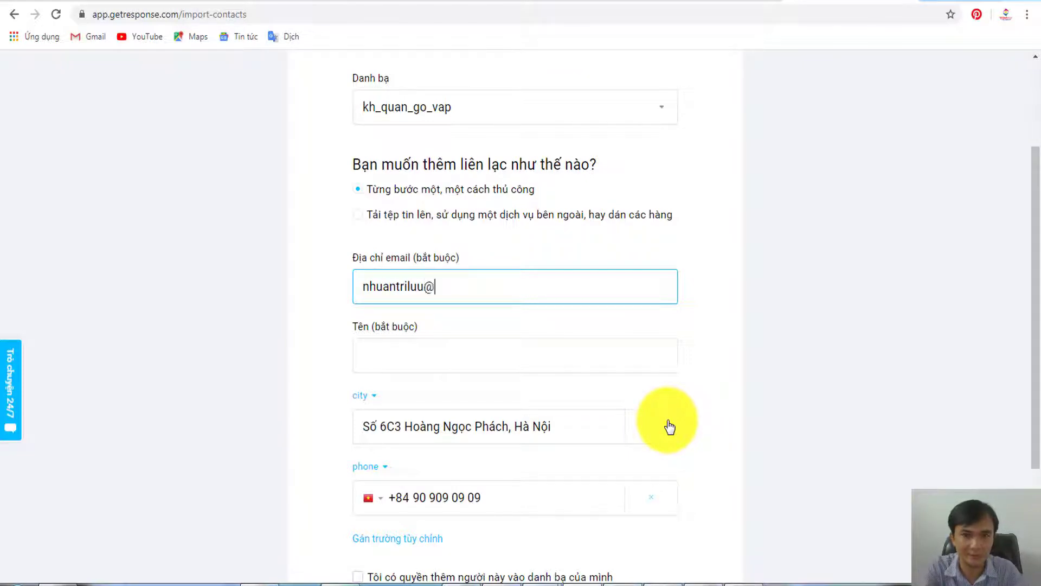
{"action": "key", "text": "Tab"}
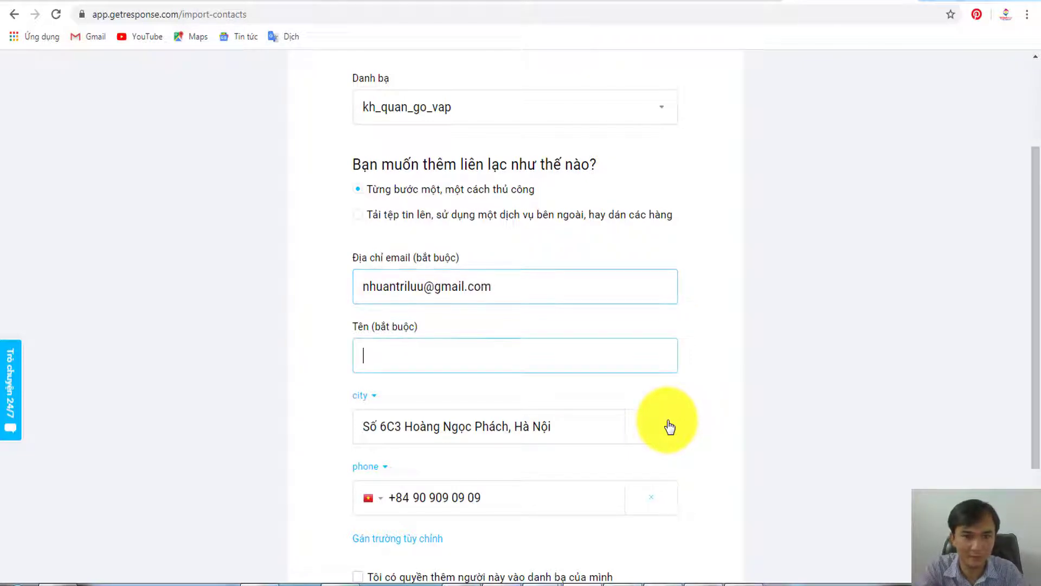
{"action": "type", "text": "An"}
{"action": "type", "text": "f"}
{"action": "left_click", "coordinate": [670, 428]}
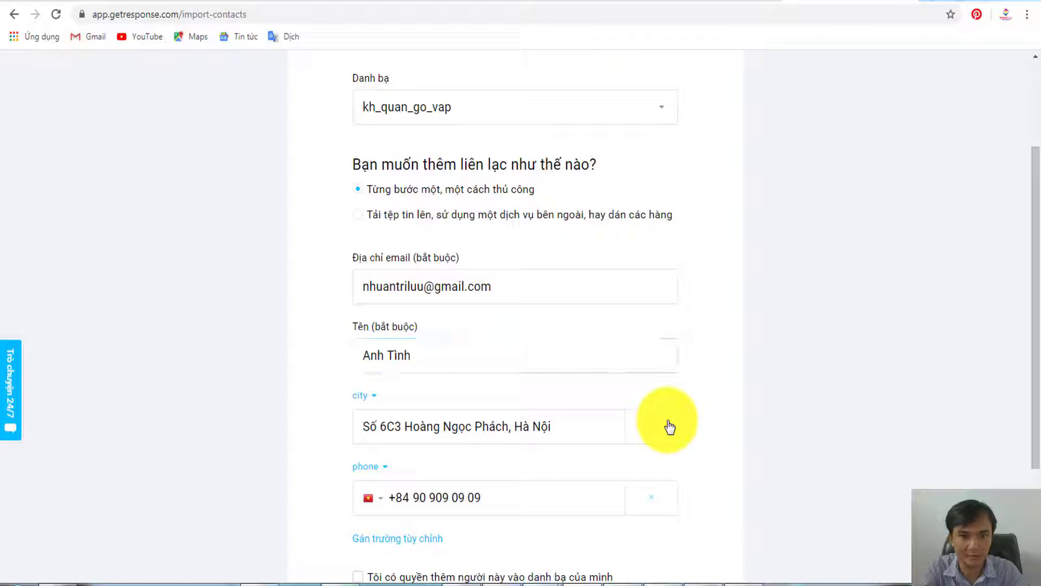
{"action": "triple_click", "coordinate": [587, 424]}
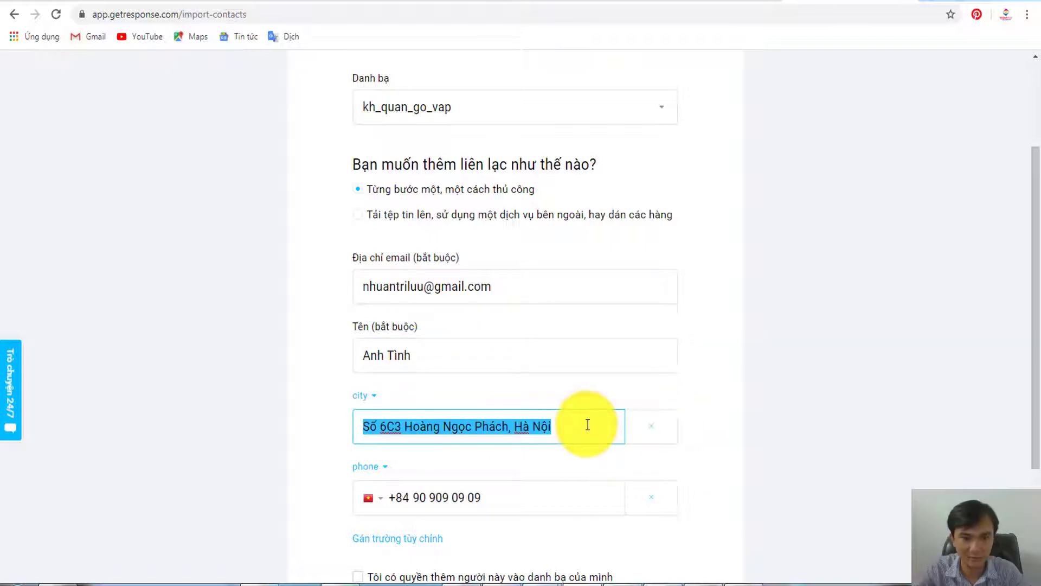
{"action": "type", "text": "Quân"}
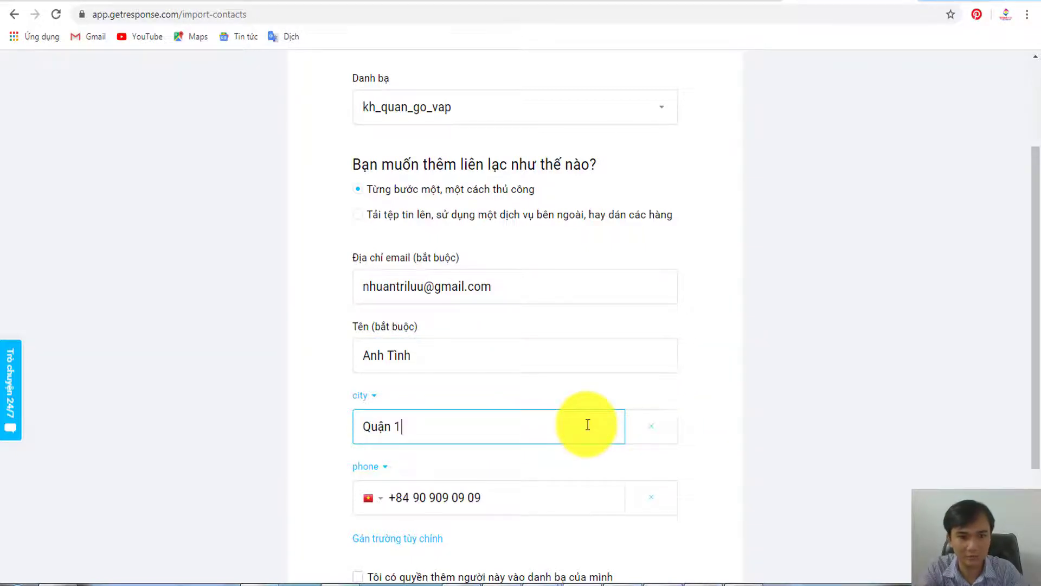
{"action": "type", "text": "j 1"}
{"action": "scroll", "coordinate": [587, 425], "scroll_direction": "down", "scroll_amount": 3}
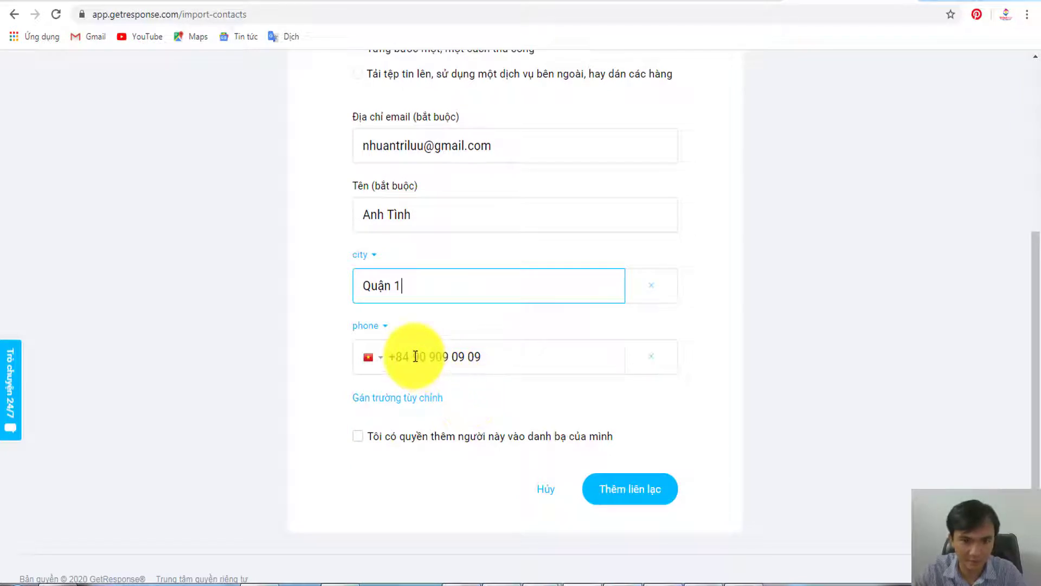
- Confirm permission to add the second contact and submit it
{"action": "left_click_drag", "start_coordinate": [414, 356], "coordinate": [509, 353]}
{"action": "left_click", "coordinate": [510, 355]}
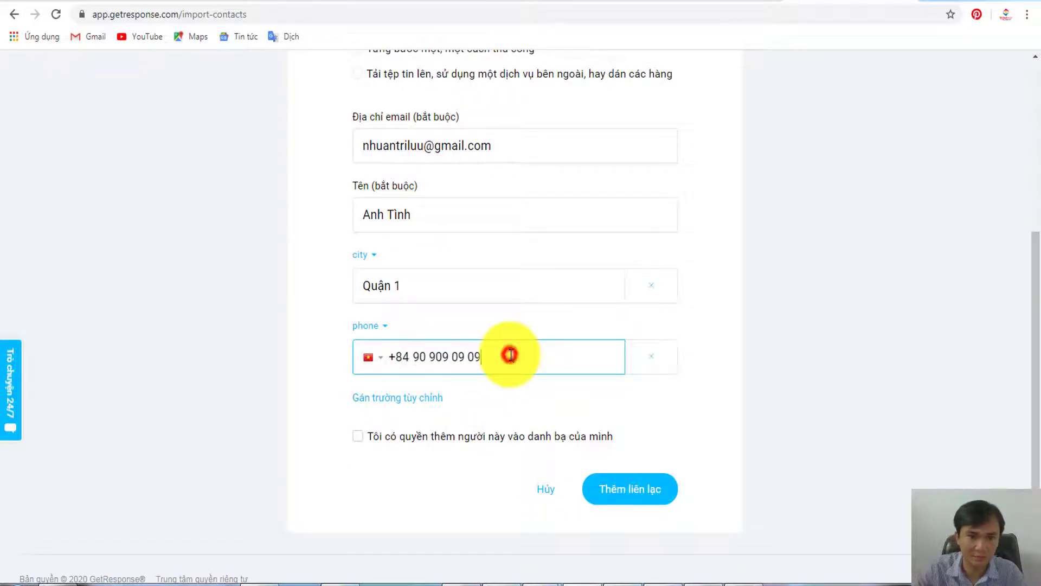
{"action": "left_click", "coordinate": [357, 436]}
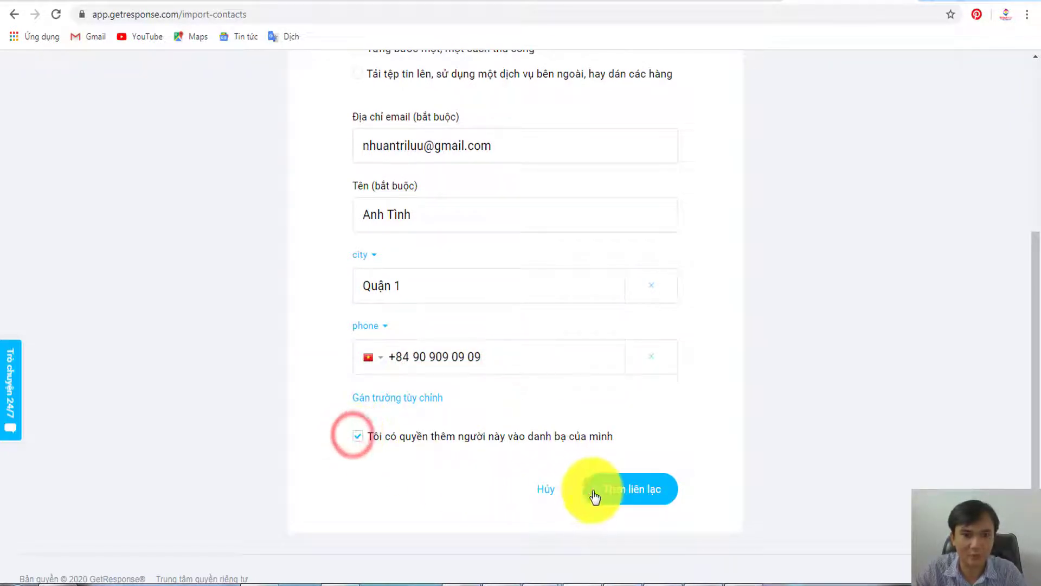
{"action": "left_click", "coordinate": [632, 490]}
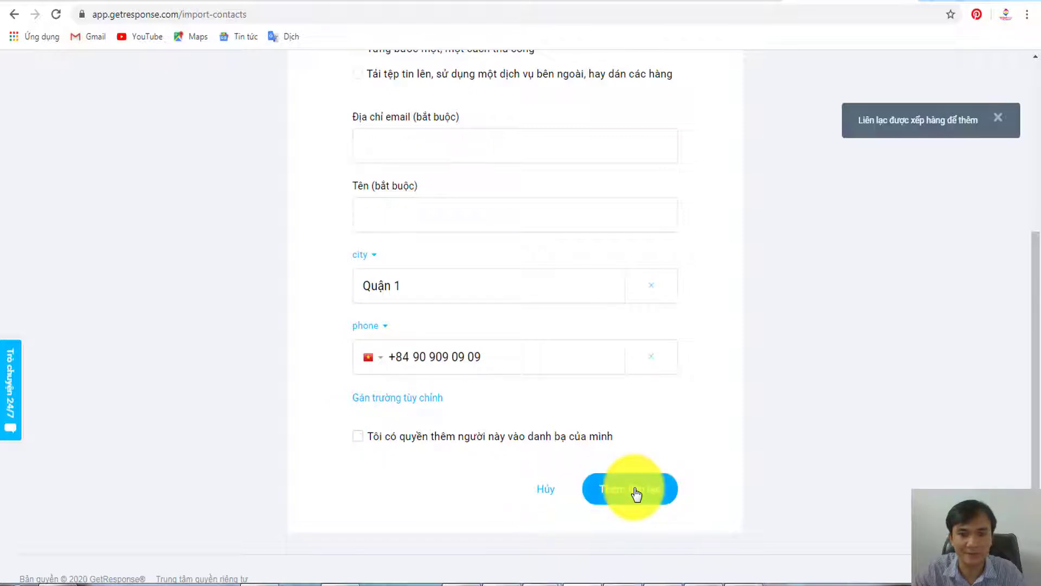
- Choose 'Tải tệp tin lên…' file-upload import, then bring up the 50 Email spreadsheet
{"action": "scroll", "coordinate": [667, 428], "scroll_direction": "up", "scroll_amount": 5}
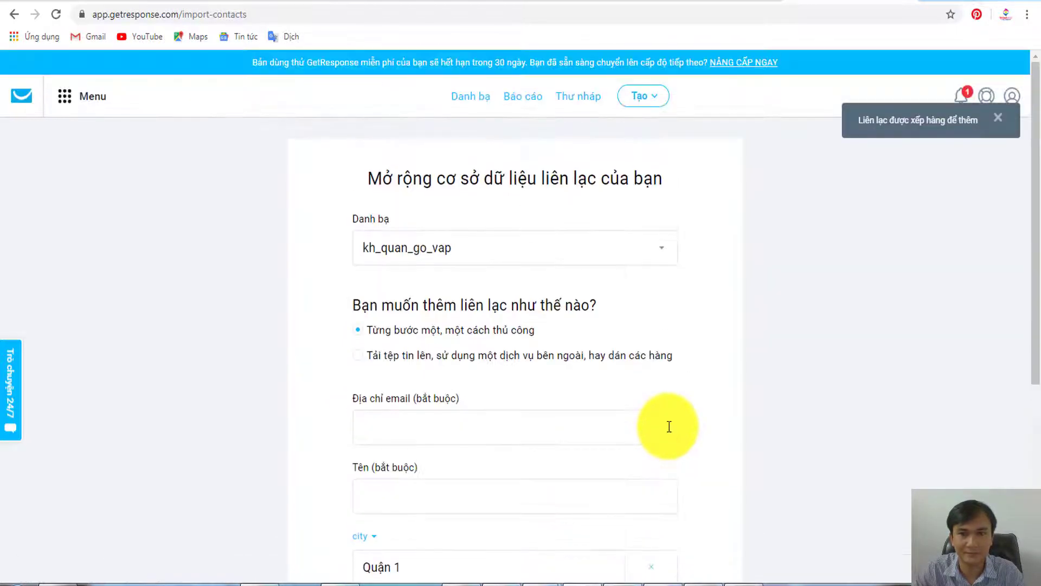
{"action": "scroll", "coordinate": [488, 271], "scroll_direction": "down", "scroll_amount": 1}
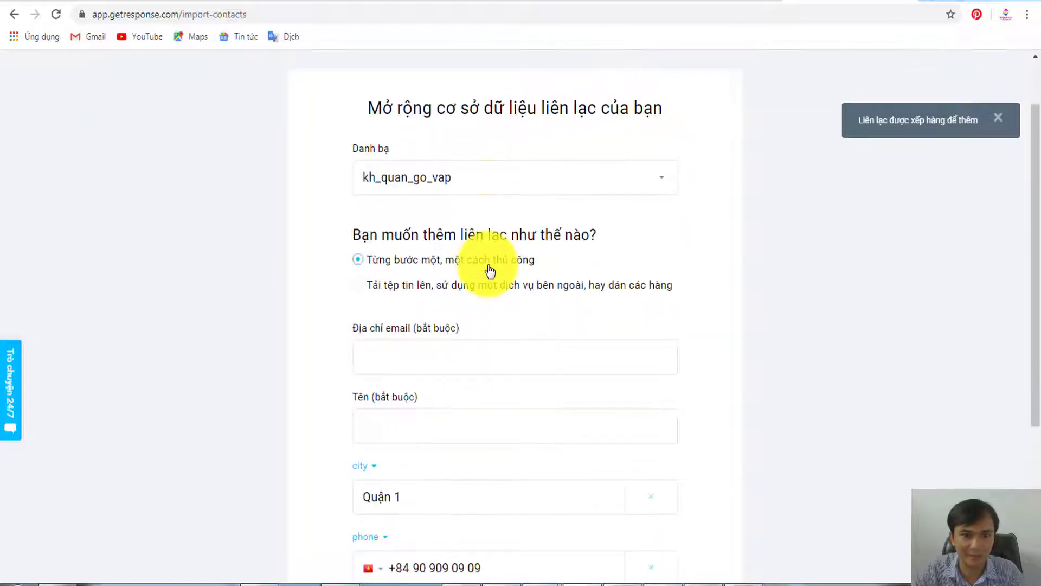
{"action": "scroll", "coordinate": [420, 295], "scroll_direction": "up", "scroll_amount": 1}
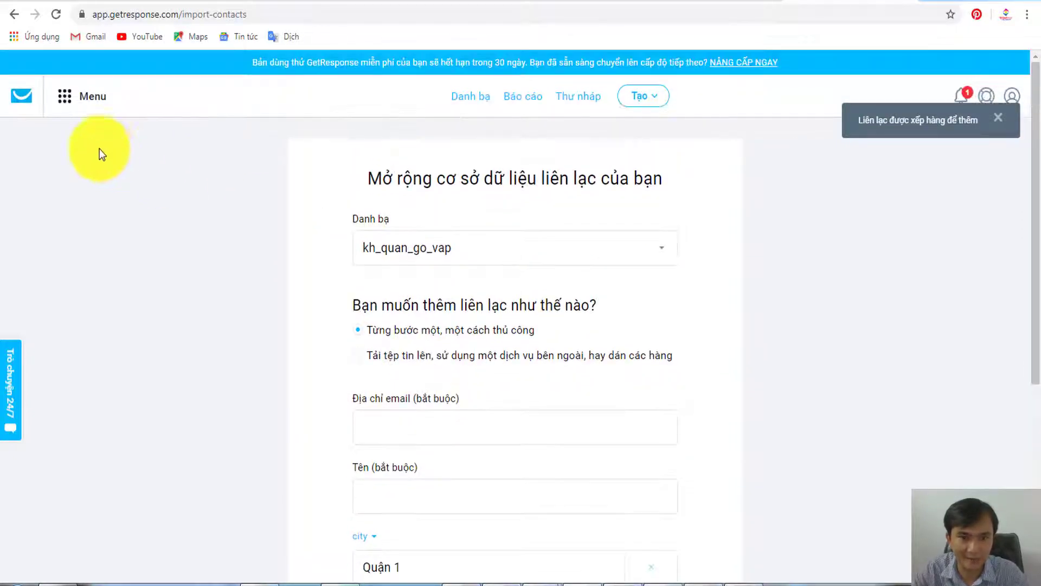
{"action": "scroll", "coordinate": [434, 287], "scroll_direction": "down", "scroll_amount": 2}
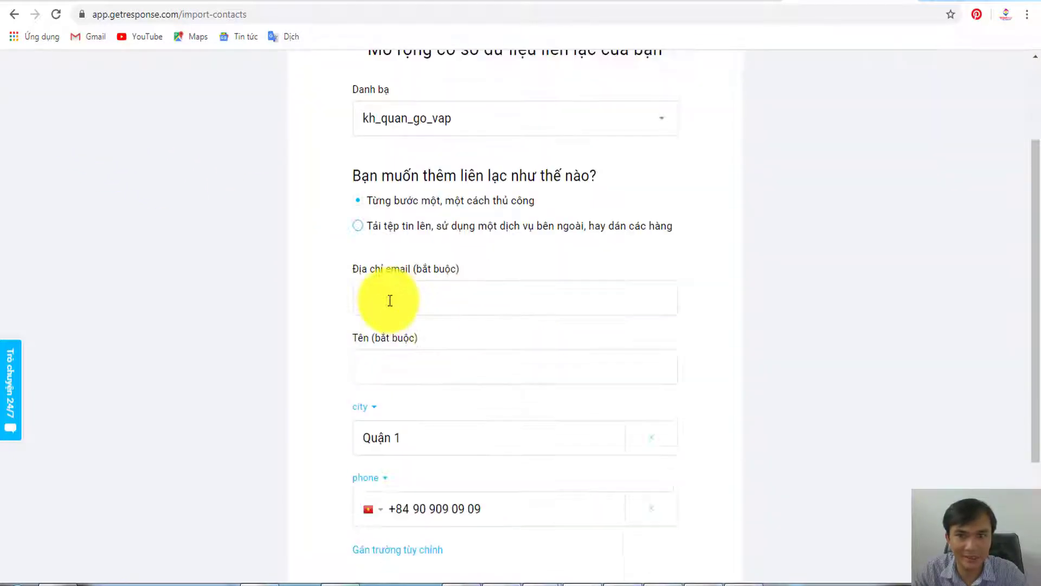
{"action": "left_click", "coordinate": [362, 216]}
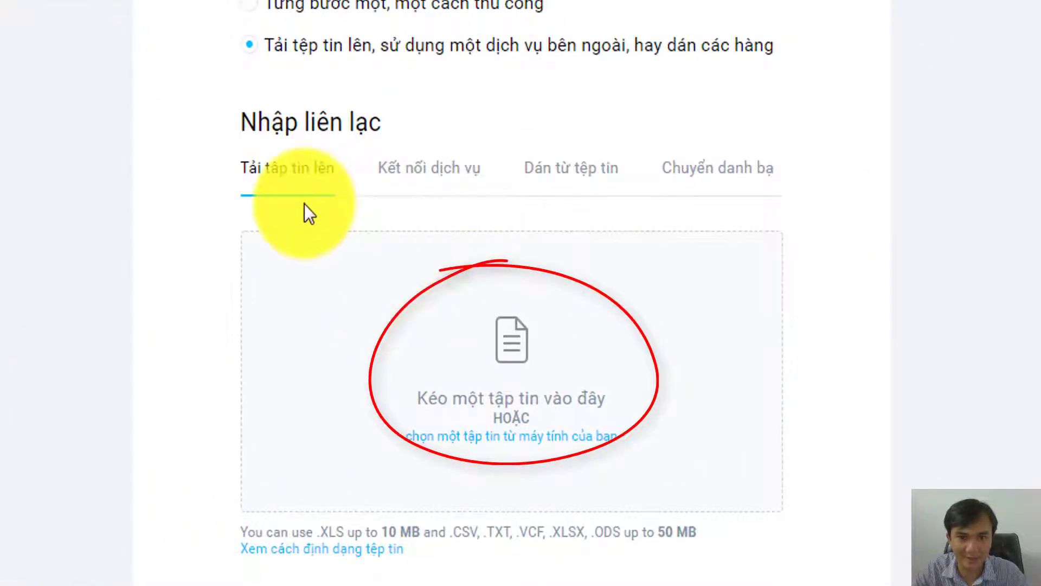
{"action": "left_click", "coordinate": [510, 439]}
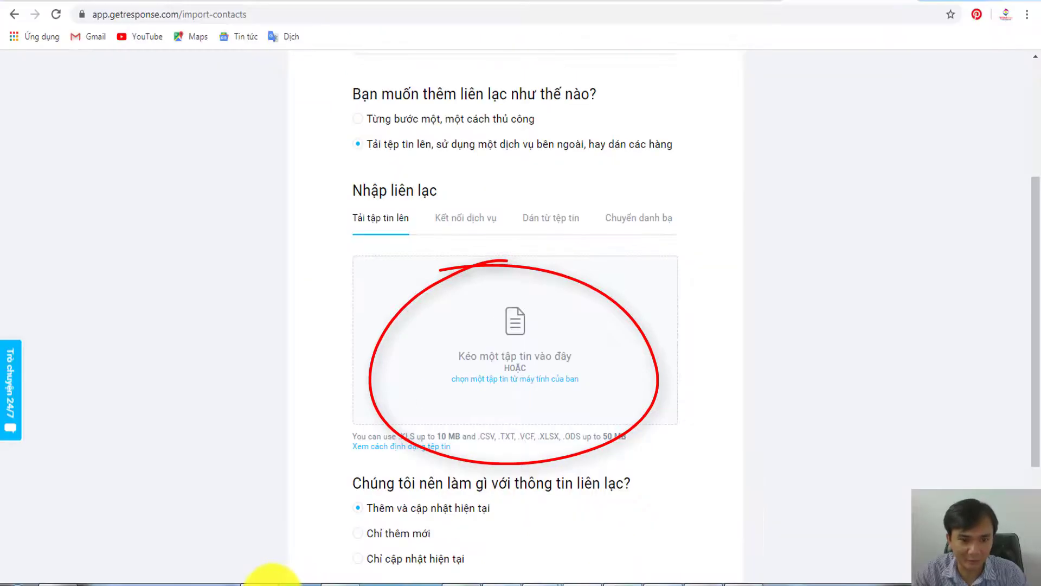
{"action": "left_click", "coordinate": [268, 576]}
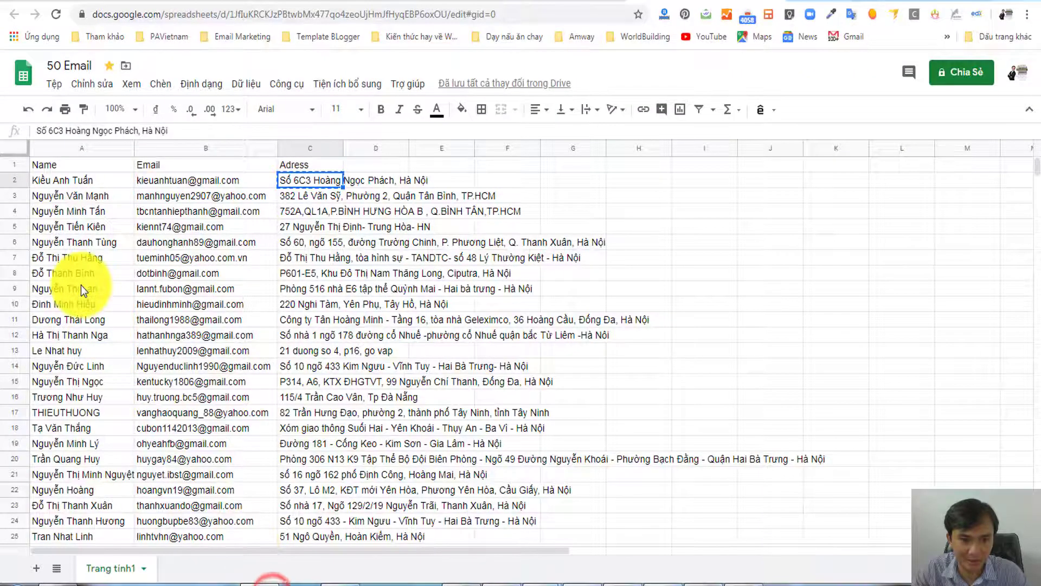
- Copy the contact rows from row 9 onward into a new blank sheet
{"action": "left_click", "coordinate": [193, 253]}
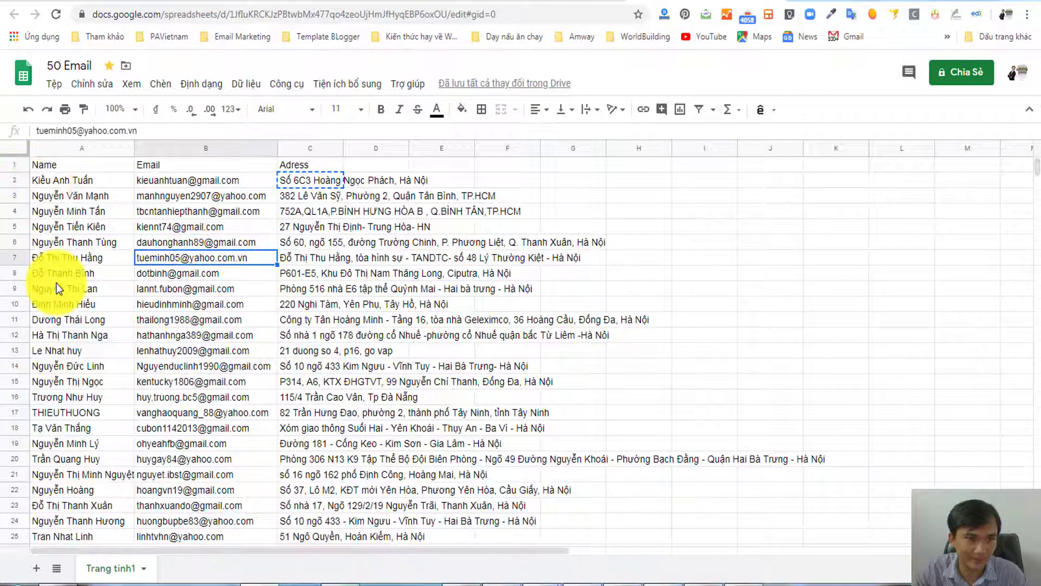
{"action": "left_click_drag", "start_coordinate": [35, 288], "coordinate": [340, 350]}
{"action": "key", "text": "ctrl+c"}
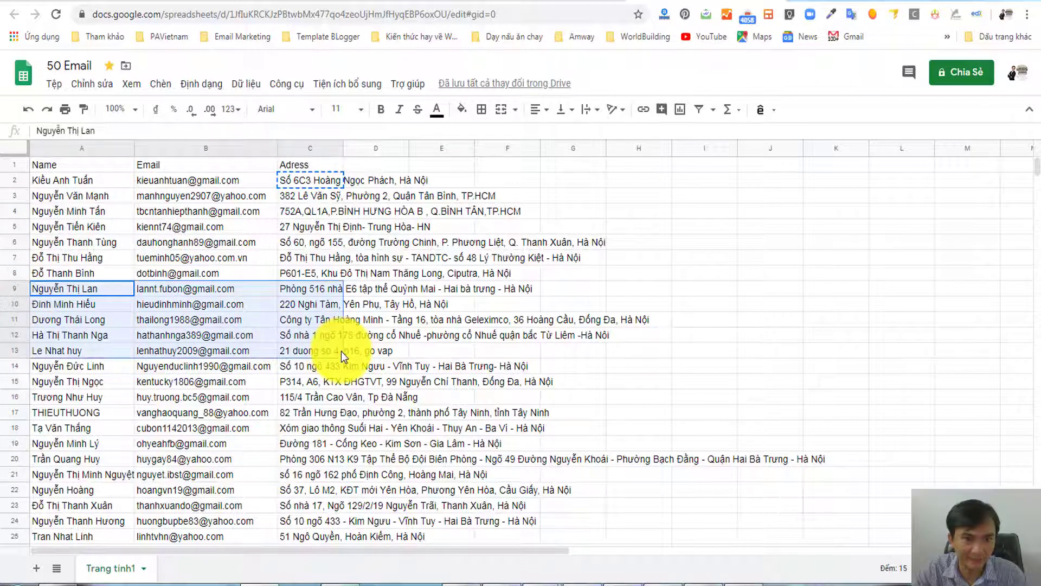
{"action": "left_click", "coordinate": [36, 568]}
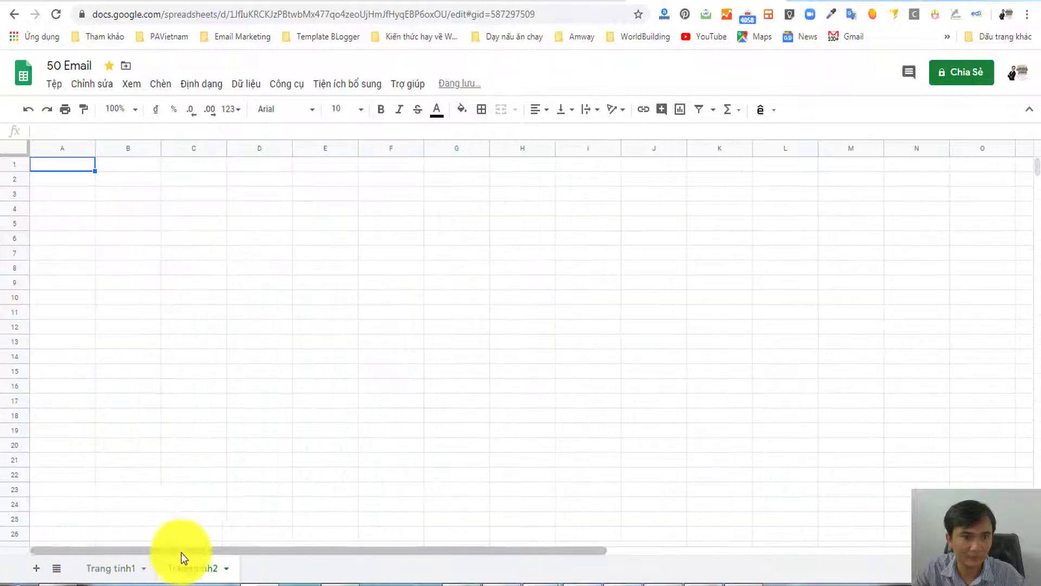
{"action": "key", "text": "ctrl+v"}
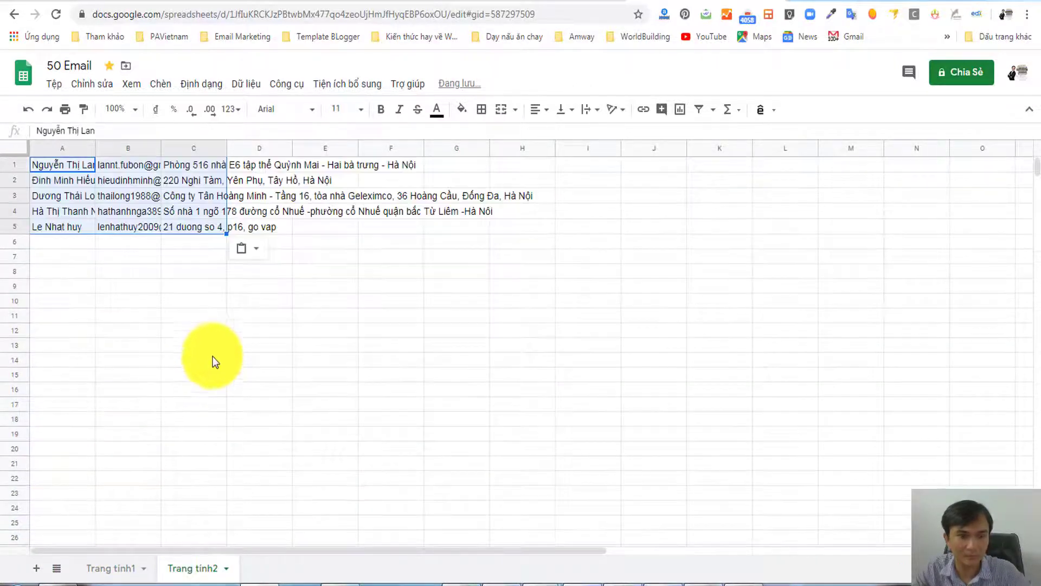
{"action": "left_click", "coordinate": [212, 361]}
{"action": "left_click", "coordinate": [97, 282]}
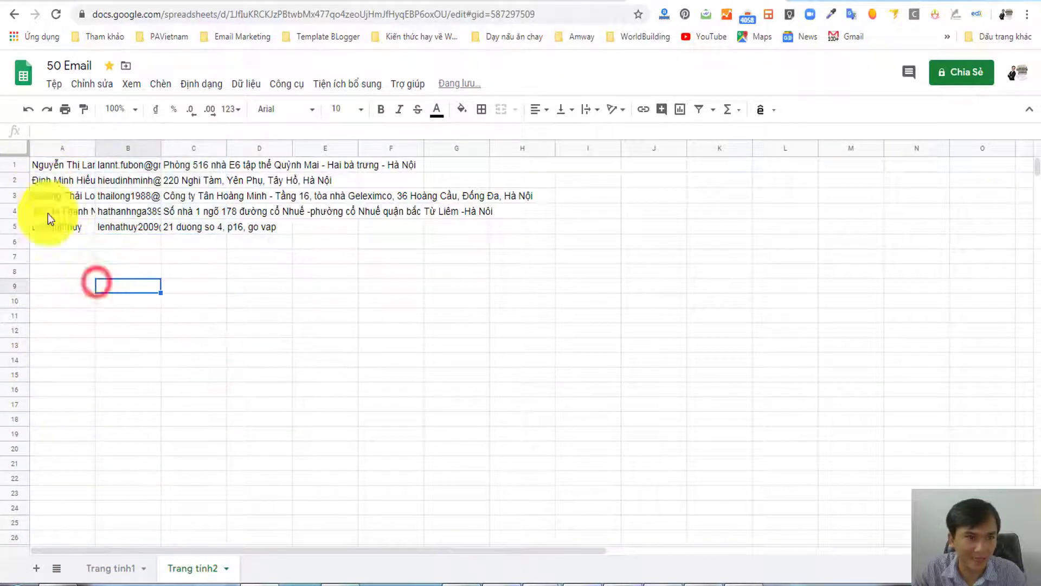
- Insert a blank row 1 and enter the Name and Email headings in A1 and B1
{"action": "left_click", "coordinate": [12, 163]}
{"action": "right_click", "coordinate": [12, 164]}
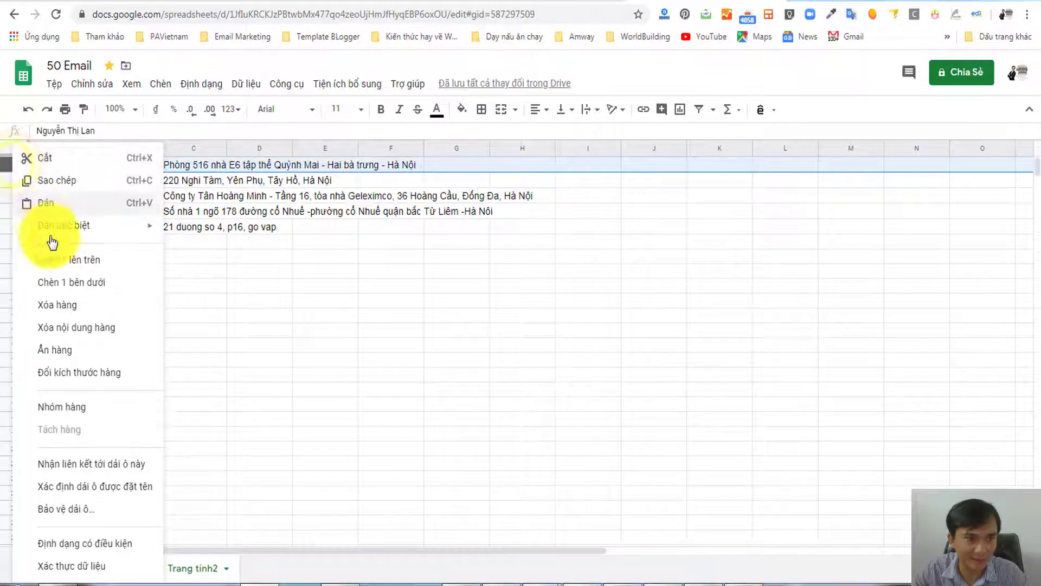
{"action": "left_click", "coordinate": [54, 259]}
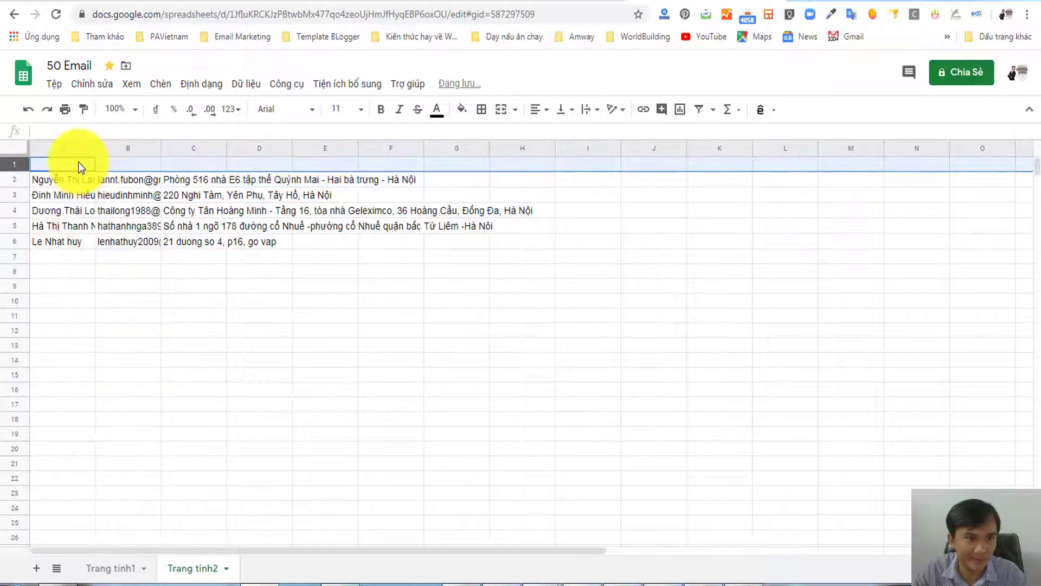
{"action": "left_click", "coordinate": [78, 161]}
{"action": "type", "text": "Name"}
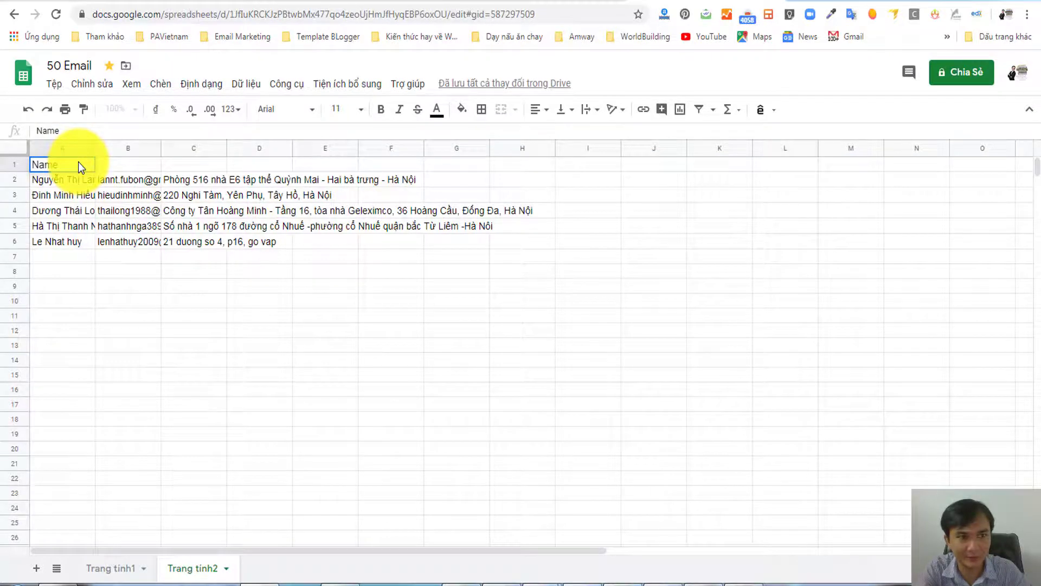
{"action": "key", "text": "Tab"}
{"action": "type", "text": "Email"}
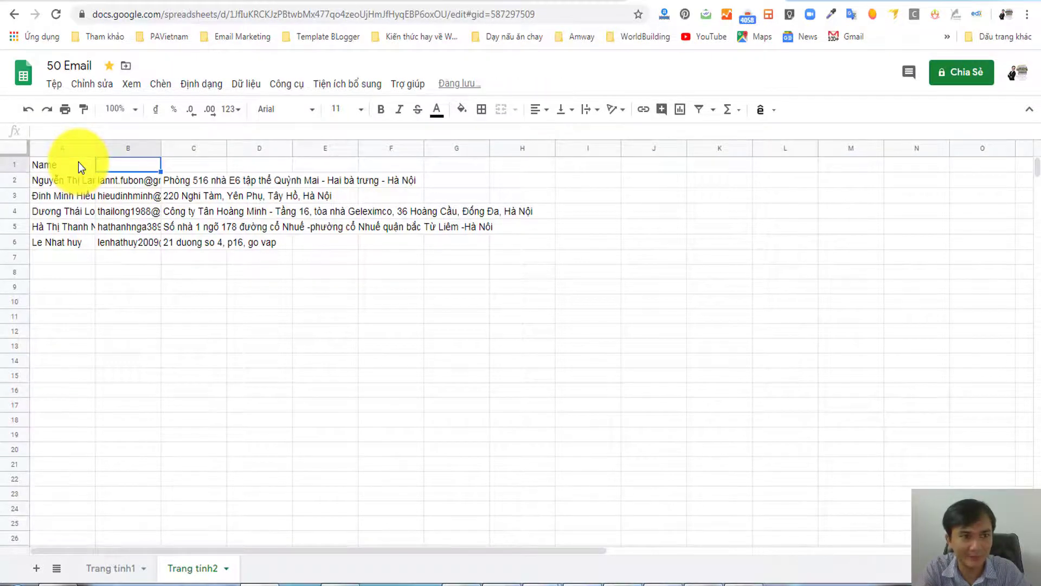
{"action": "key", "text": "Tab"}
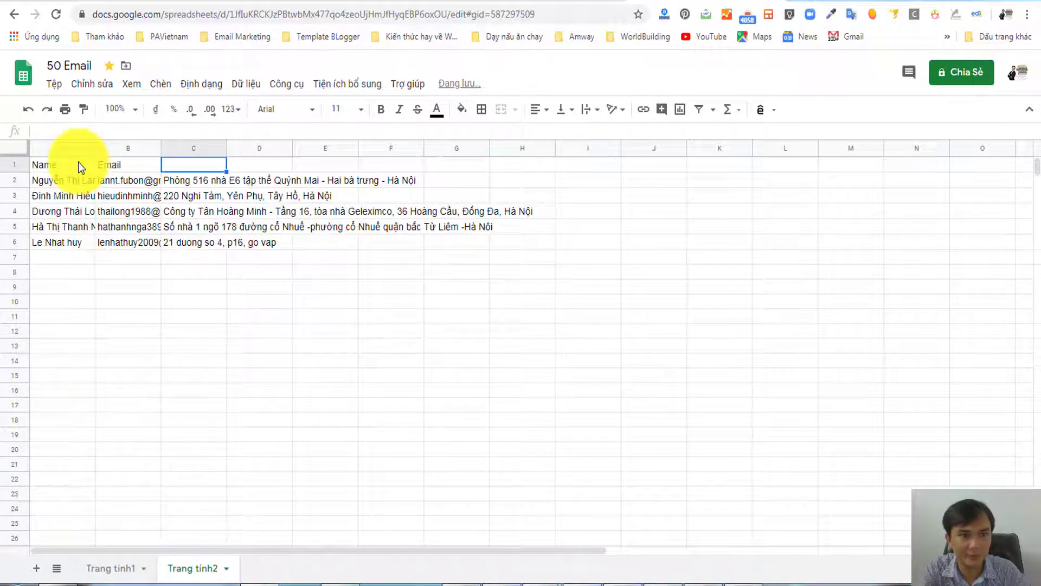
- Enter the Adress heading in C1 and autofit column C to the addresses
{"action": "type", "text": "Adre"}
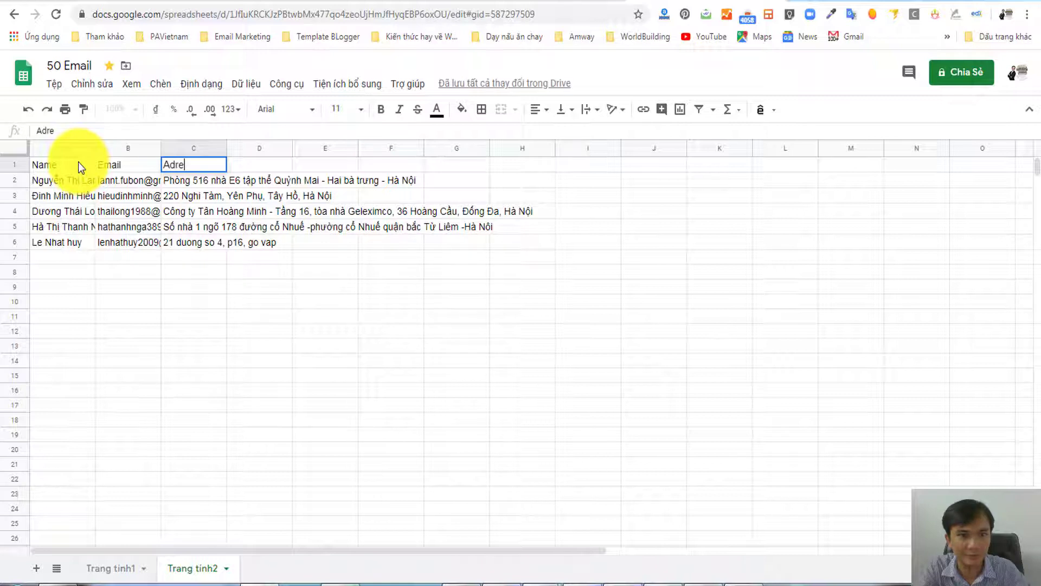
{"action": "type", "text": "ss"}
{"action": "key", "text": "BackSpace"}
{"action": "type", "text": "ss"}
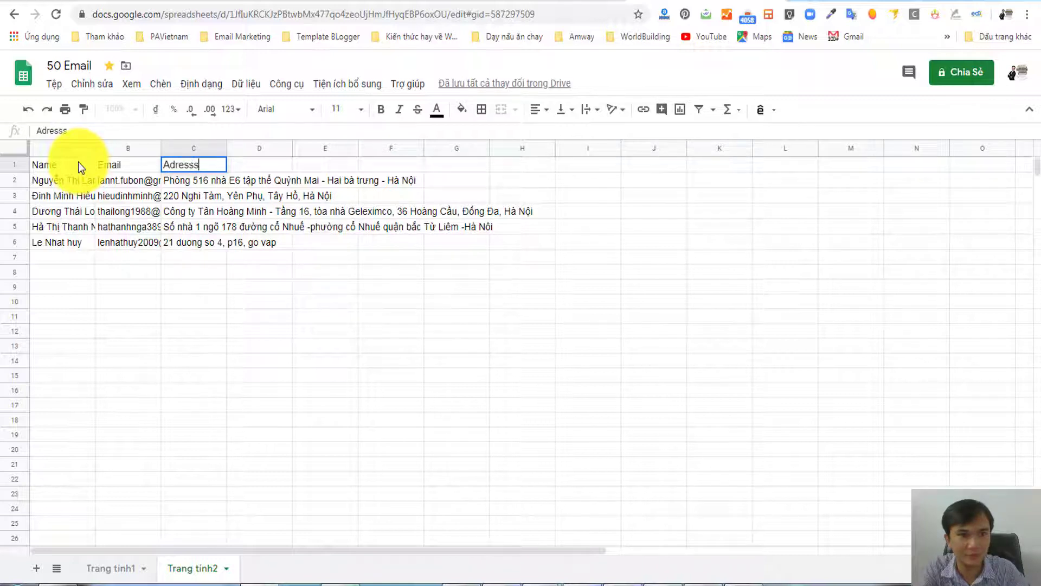
{"action": "key", "text": "BackSpace"}
{"action": "key", "text": "BackSpace"}
{"action": "key", "text": "BackSpace"}
{"action": "key", "text": "BackSpace"}
{"action": "key", "text": "BackSpace"}
{"action": "key", "text": "BackSpace"}
{"action": "key", "text": "BackSpace"}
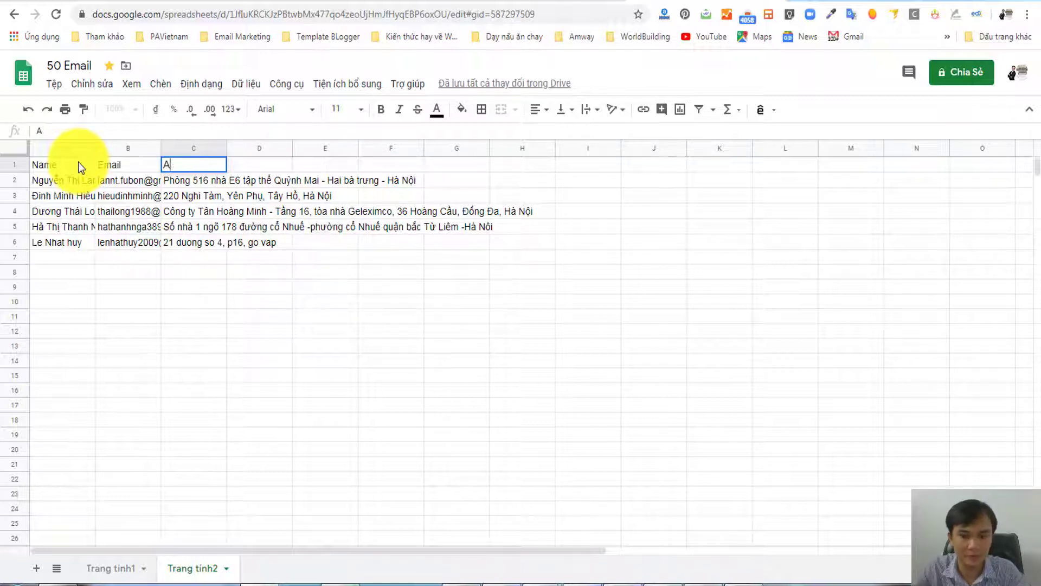
{"action": "type", "text": "Di"}
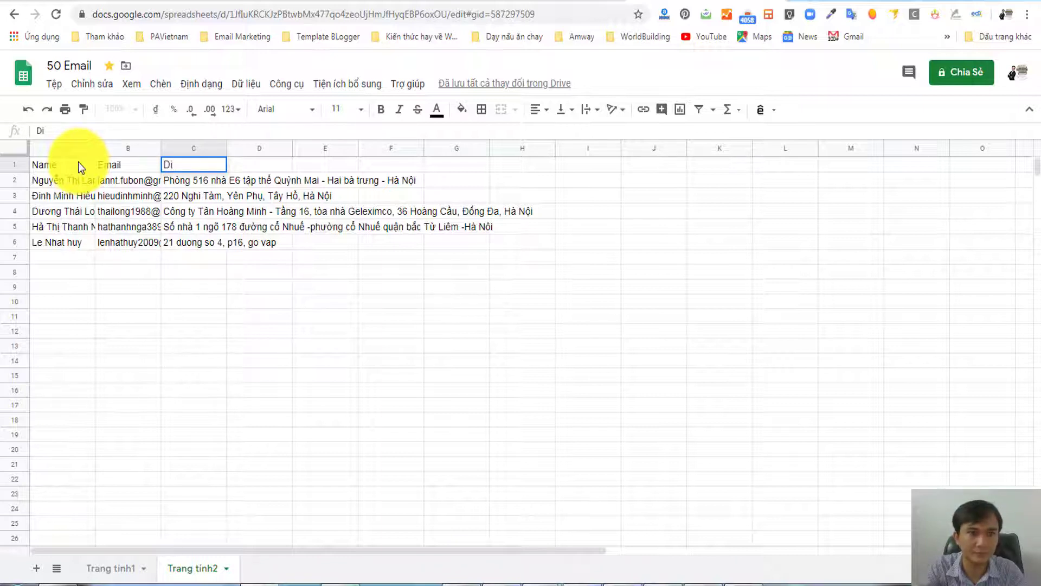
{"action": "type", "text": "a"}
{"action": "key", "text": "BackSpace"}
{"action": "key", "text": "BackSpace"}
{"action": "key", "text": "BackSpace"}
{"action": "type", "text": "A"}
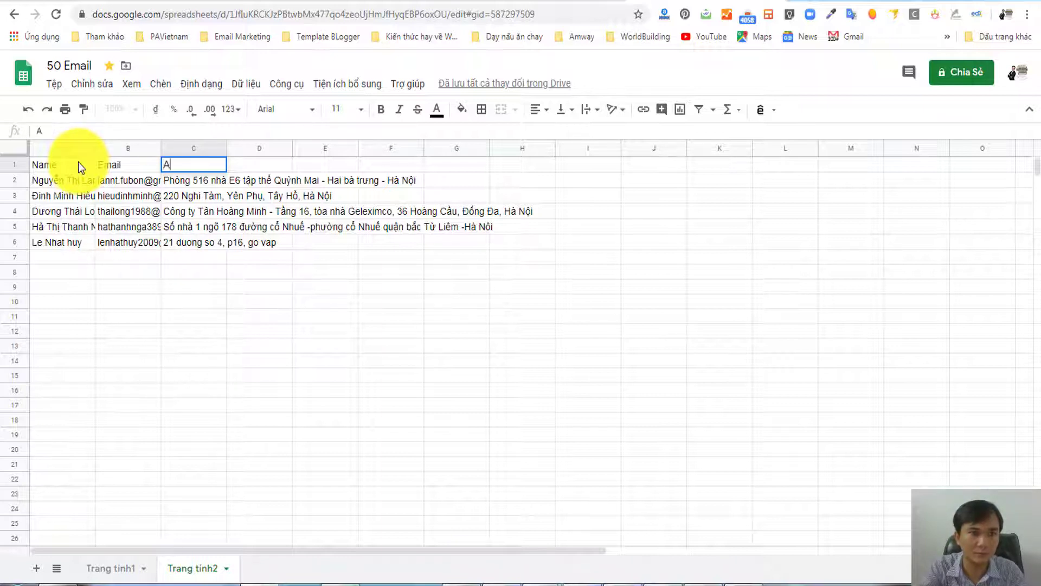
{"action": "type", "text": "dress"}
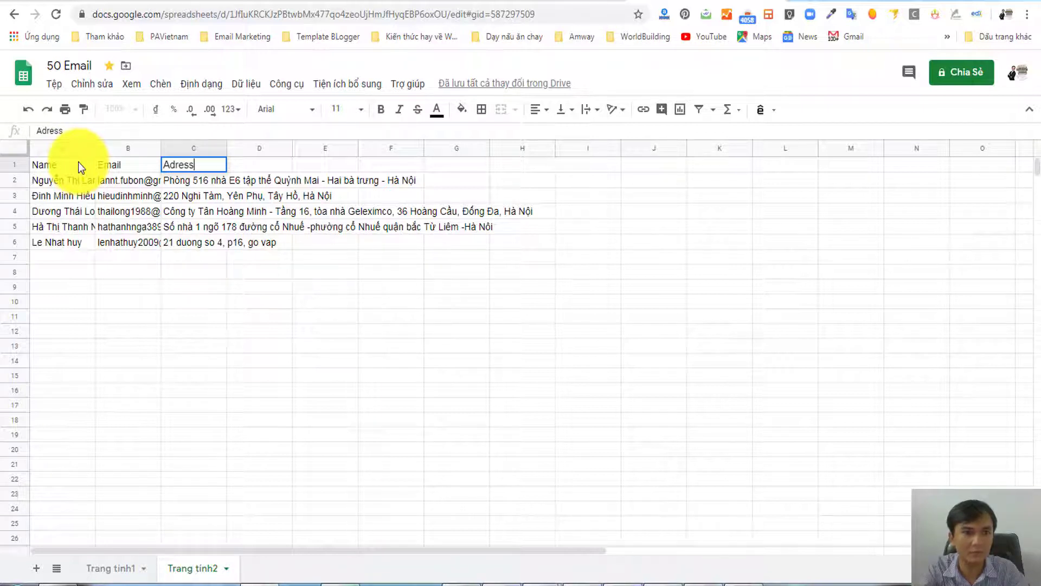
{"action": "key", "text": "Return"}
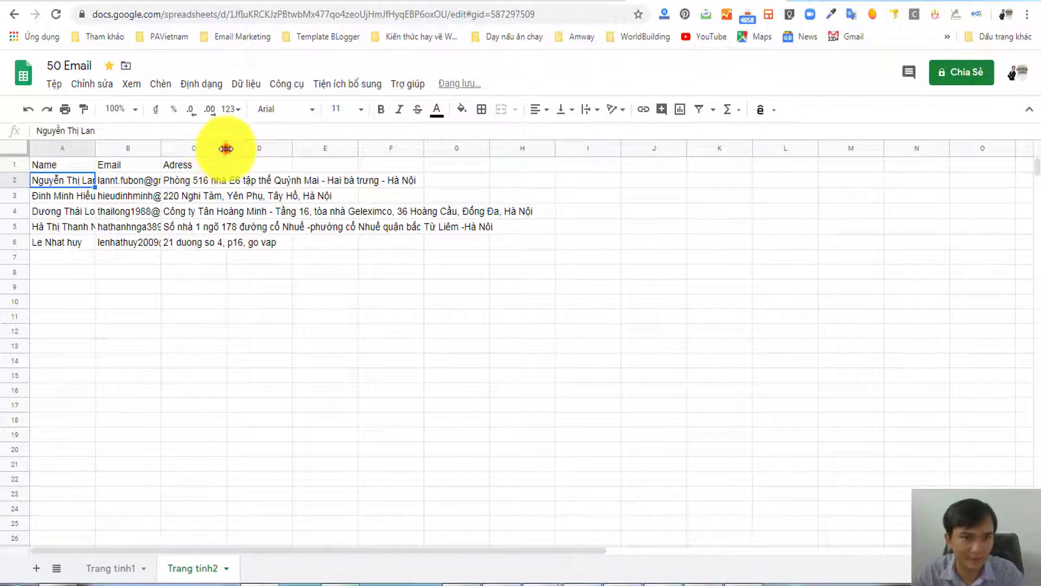
{"action": "double_click", "coordinate": [226, 148]}
{"action": "left_click", "coordinate": [120, 319]}
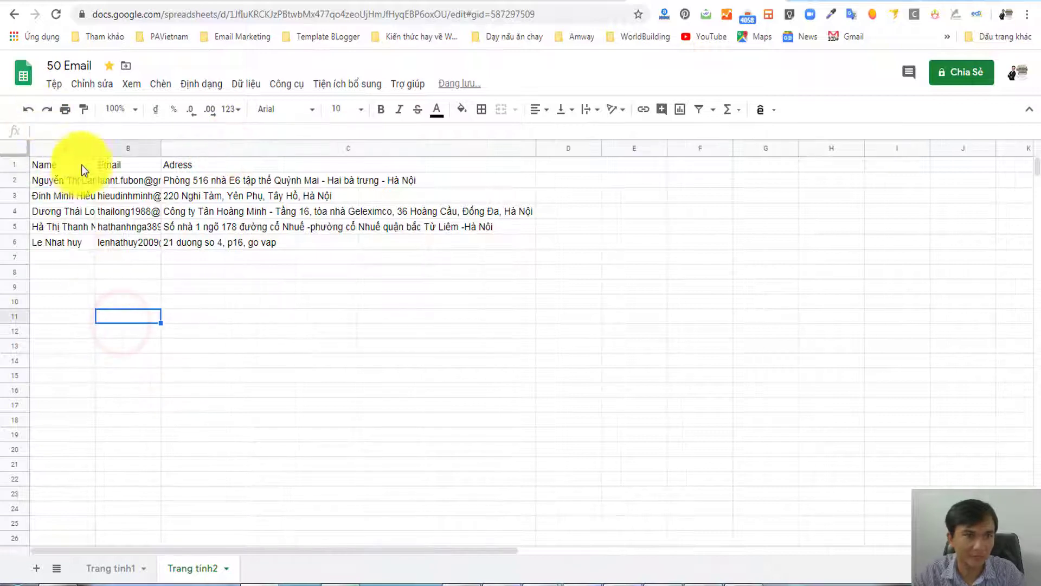
- Download the sheet as a Microsoft Excel (.xlsx) file
{"action": "left_click", "coordinate": [123, 321]}
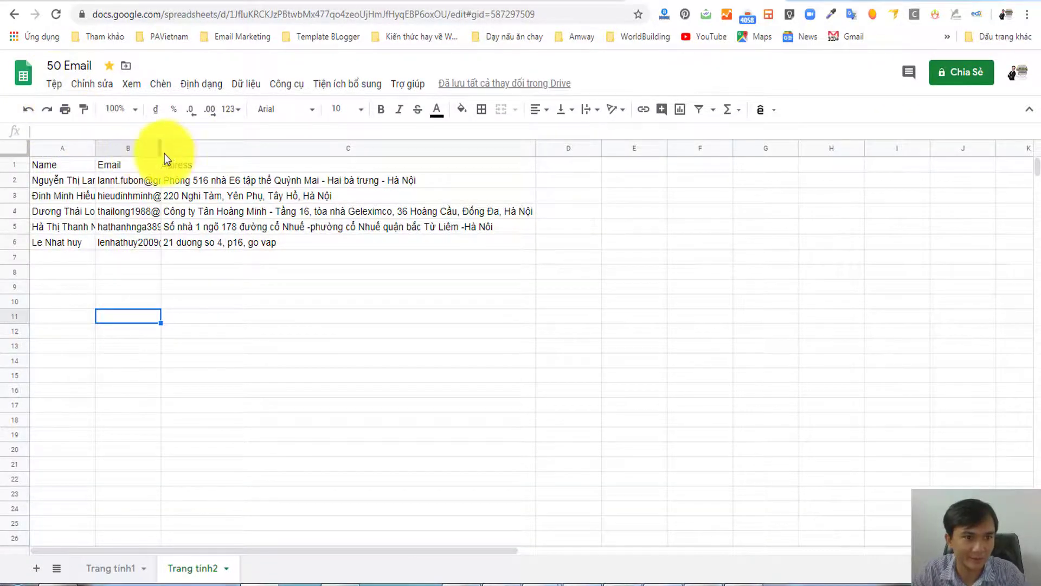
{"action": "left_click", "coordinate": [53, 84]}
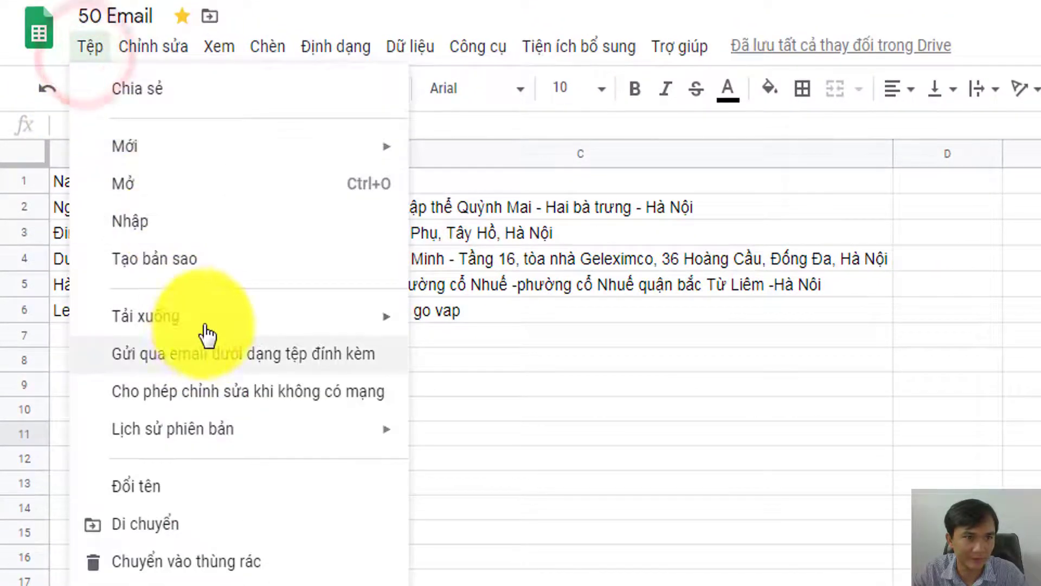
{"action": "mouse_move", "coordinate": [274, 322]}
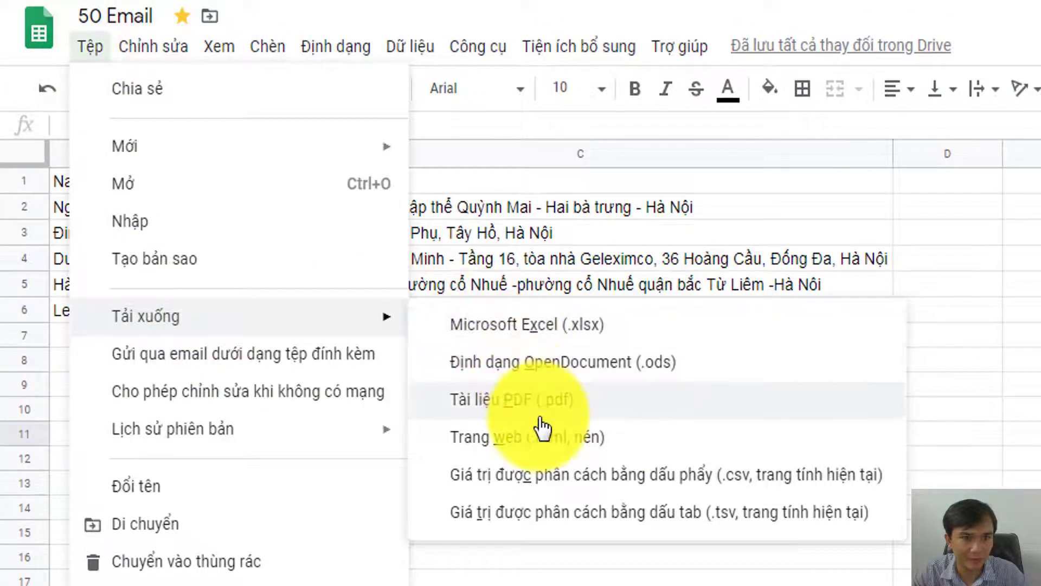
{"action": "left_click", "coordinate": [515, 333]}
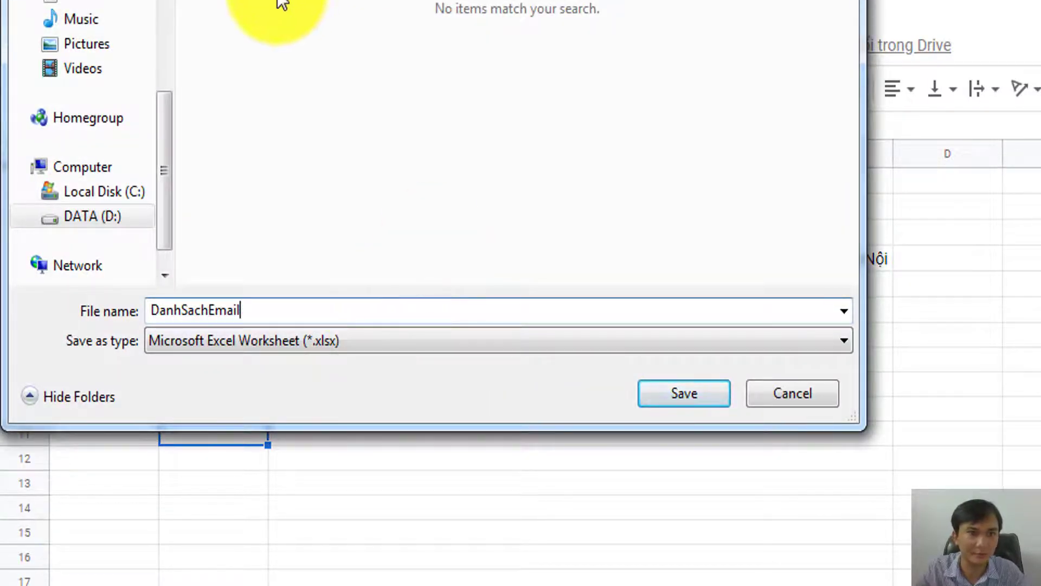
- Create an Email folder inside DoChoiTreEm and save DanhSachEmail.xlsx into it
{"action": "double_click", "coordinate": [254, 25]}
{"action": "left_click", "coordinate": [415, 191]}
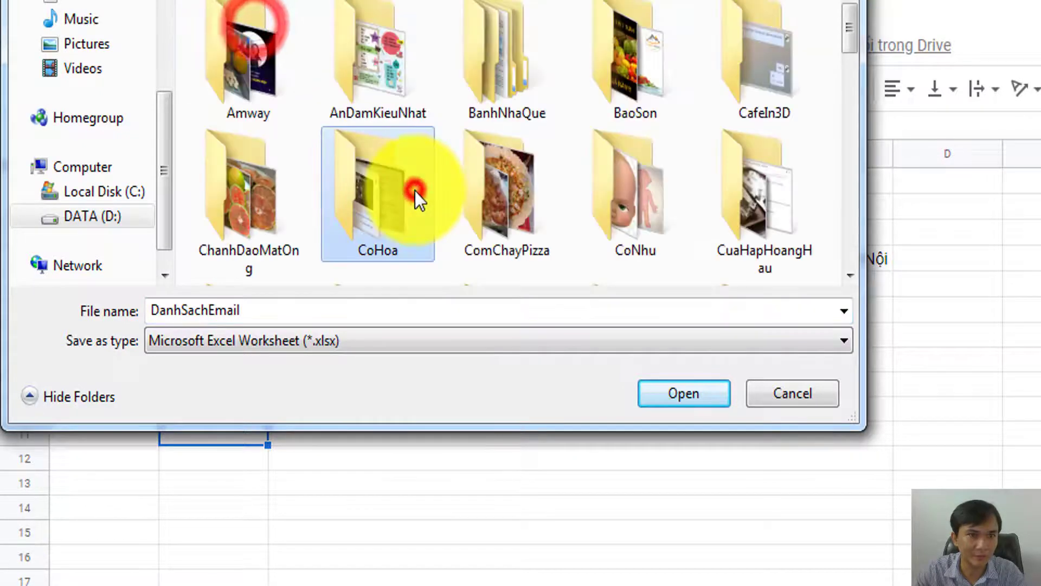
{"action": "scroll", "coordinate": [526, 170], "scroll_direction": "down", "scroll_amount": 3}
{"action": "double_click", "coordinate": [626, 88]}
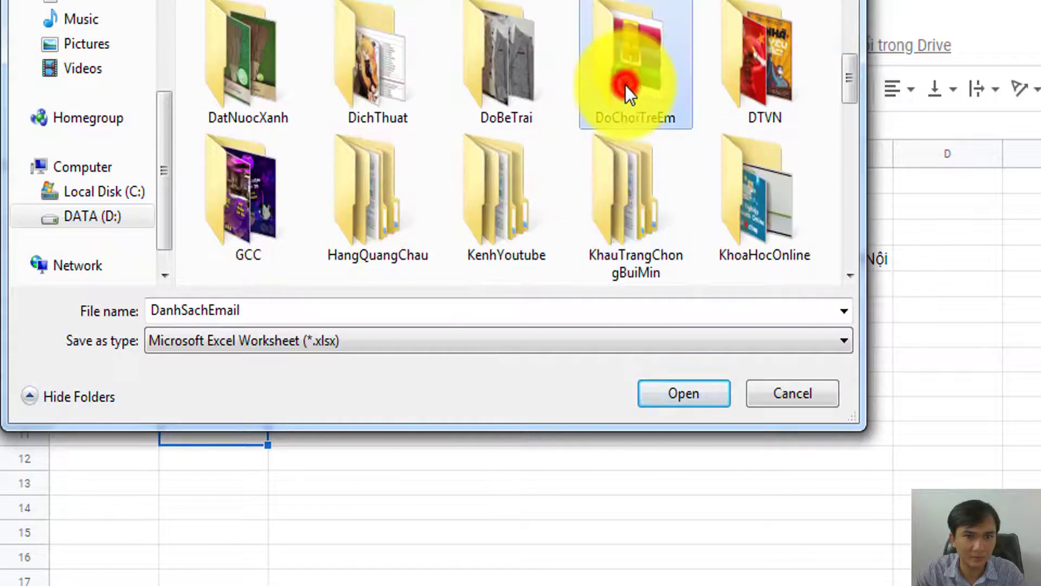
{"action": "left_click", "coordinate": [175, 2]}
{"action": "type", "text": "Email"}
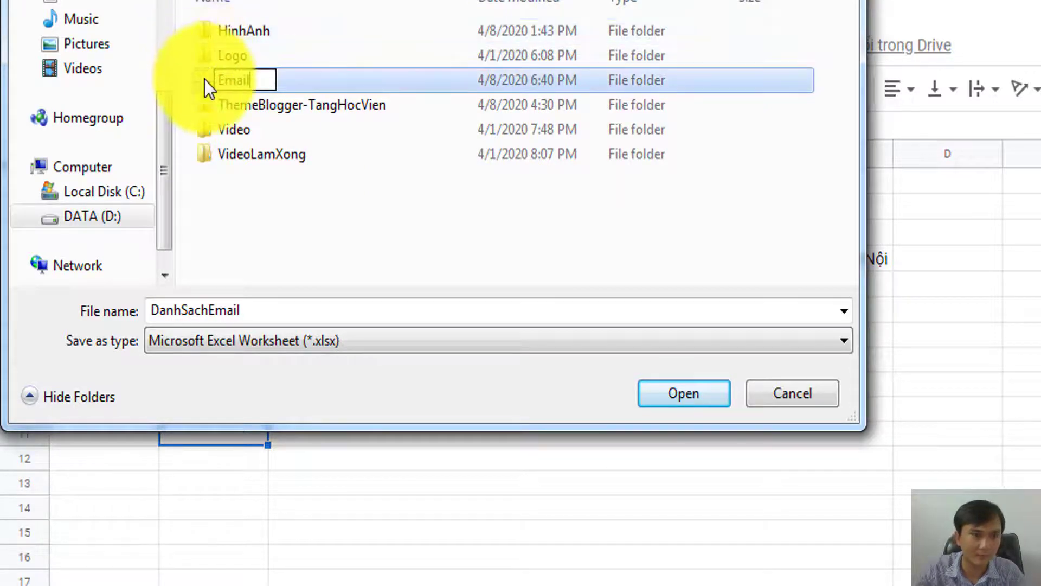
{"action": "left_click", "coordinate": [204, 79]}
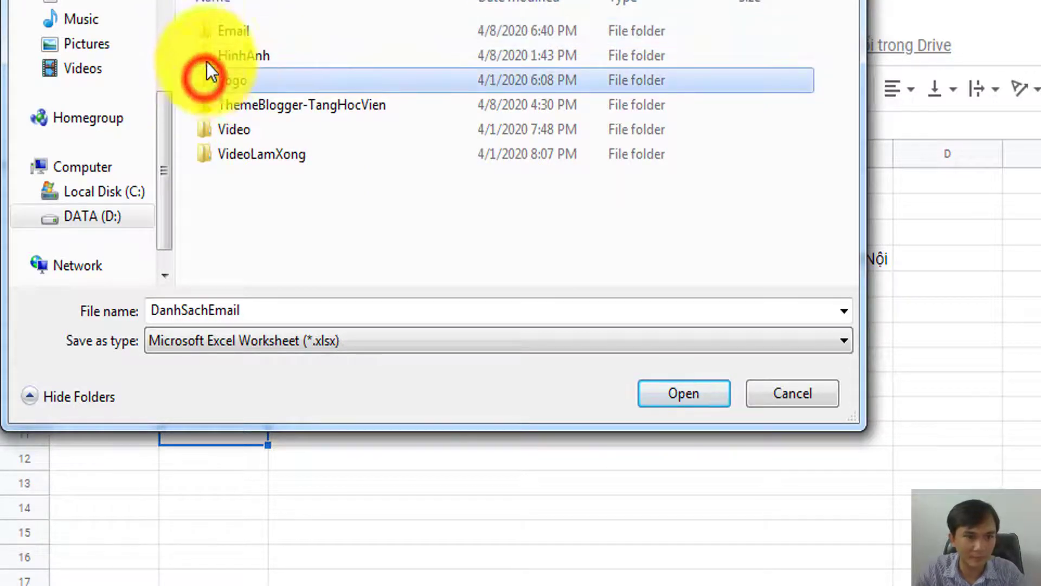
{"action": "double_click", "coordinate": [210, 25]}
{"action": "left_click", "coordinate": [662, 403]}
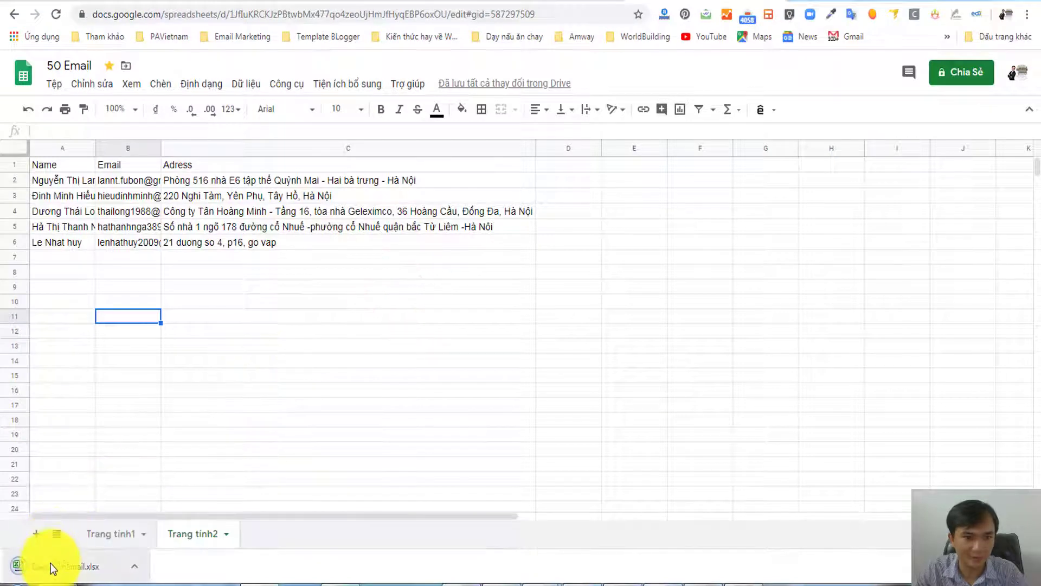
- Open the downloaded DanhSachEmail.xlsx in Excel, maximized, and enable editing
{"action": "left_click", "coordinate": [54, 566]}
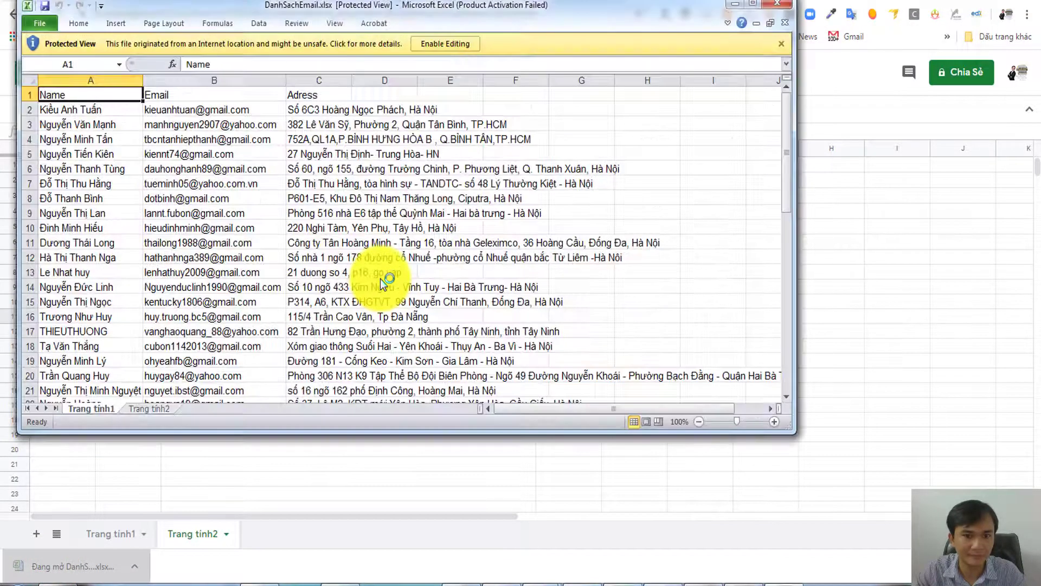
{"action": "left_click", "coordinate": [755, 7]}
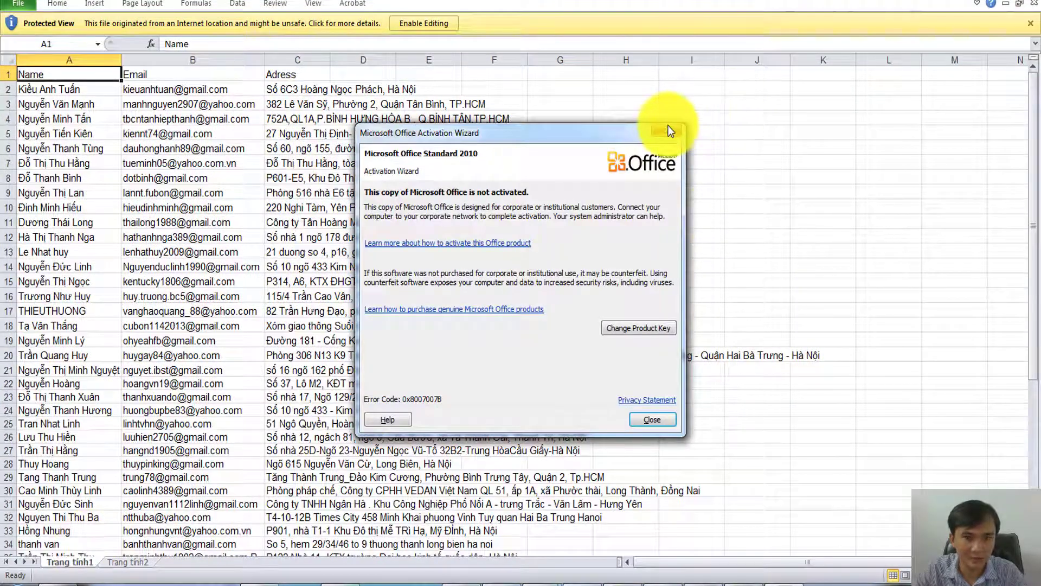
{"action": "left_click", "coordinate": [666, 129]}
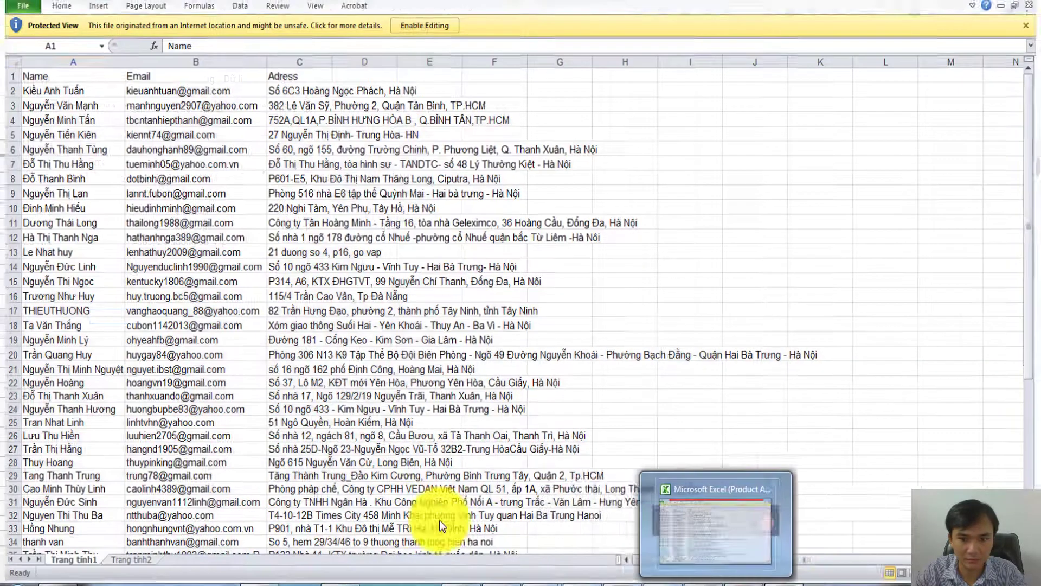
{"action": "left_click", "coordinate": [183, 479]}
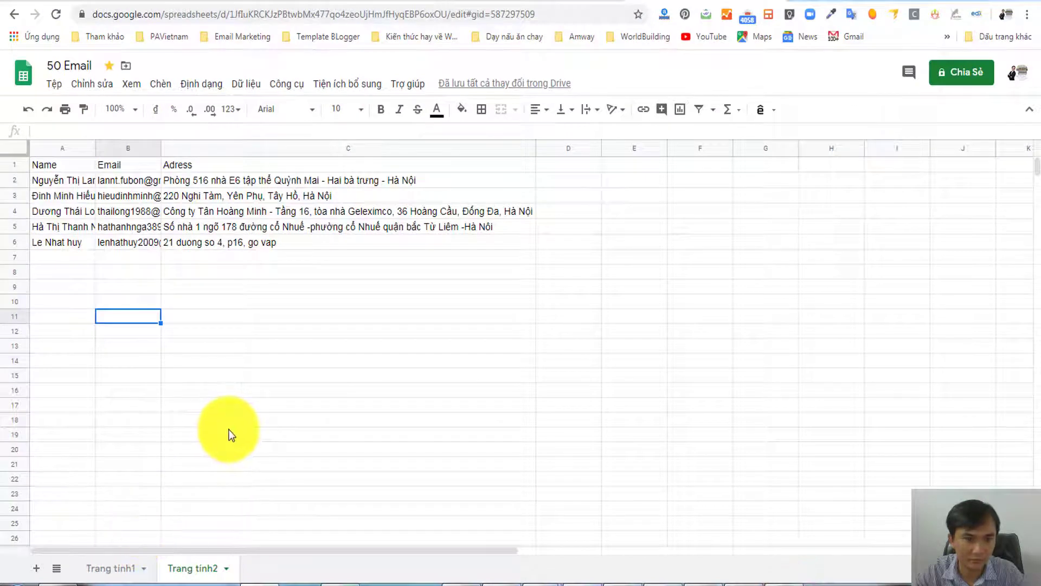
{"action": "left_click", "coordinate": [782, 580]}
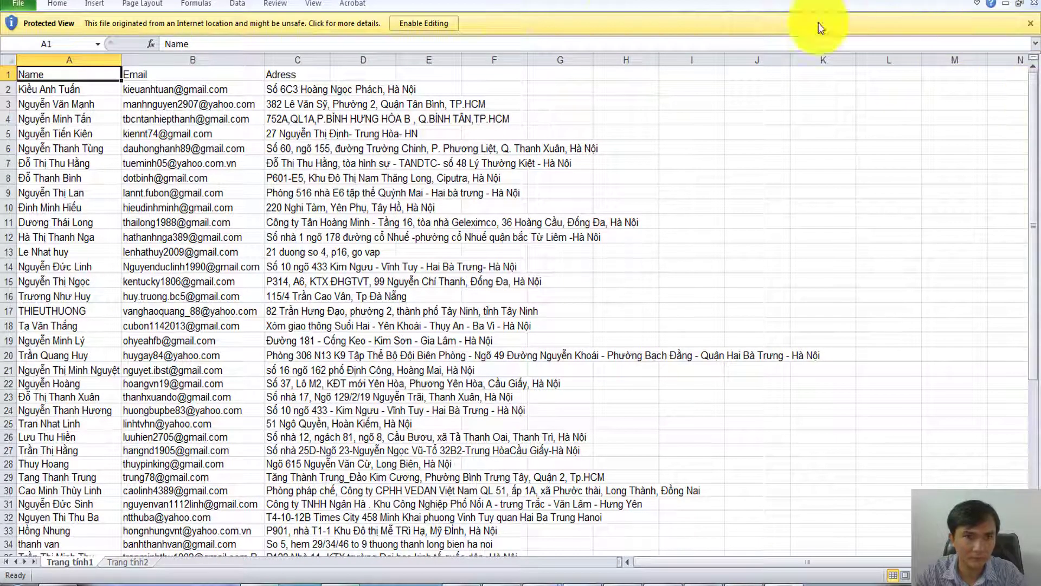
{"action": "left_click", "coordinate": [434, 24]}
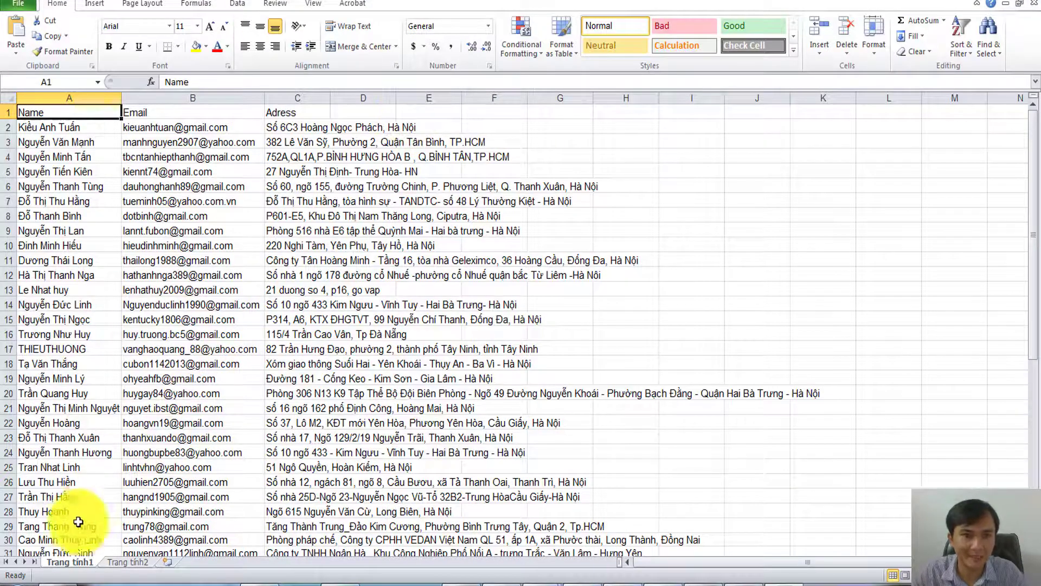
- Delete the Trang tính1 sheet and autofit the Email column B
{"action": "right_click", "coordinate": [74, 560]}
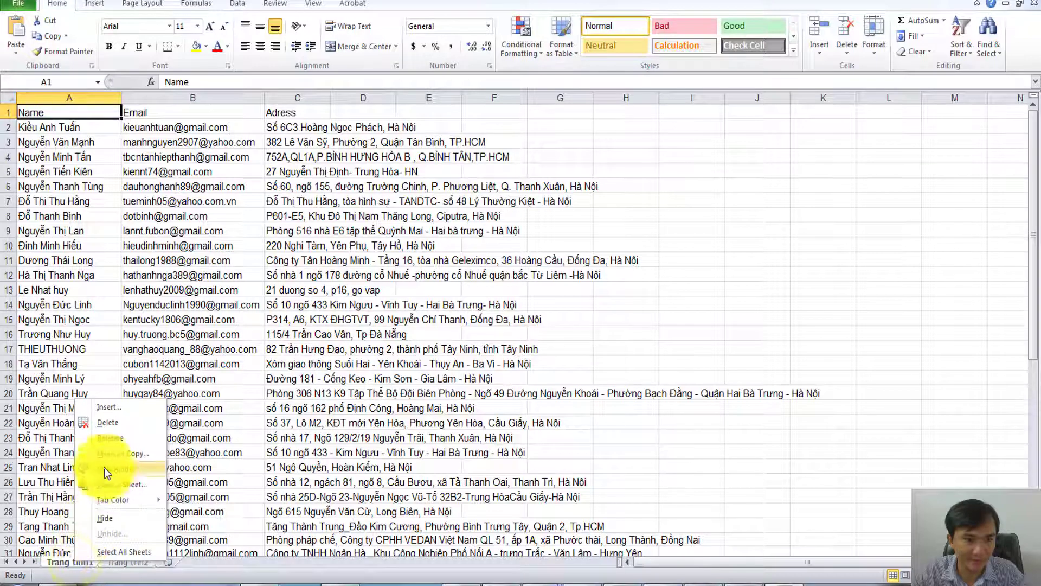
{"action": "left_click", "coordinate": [112, 422]}
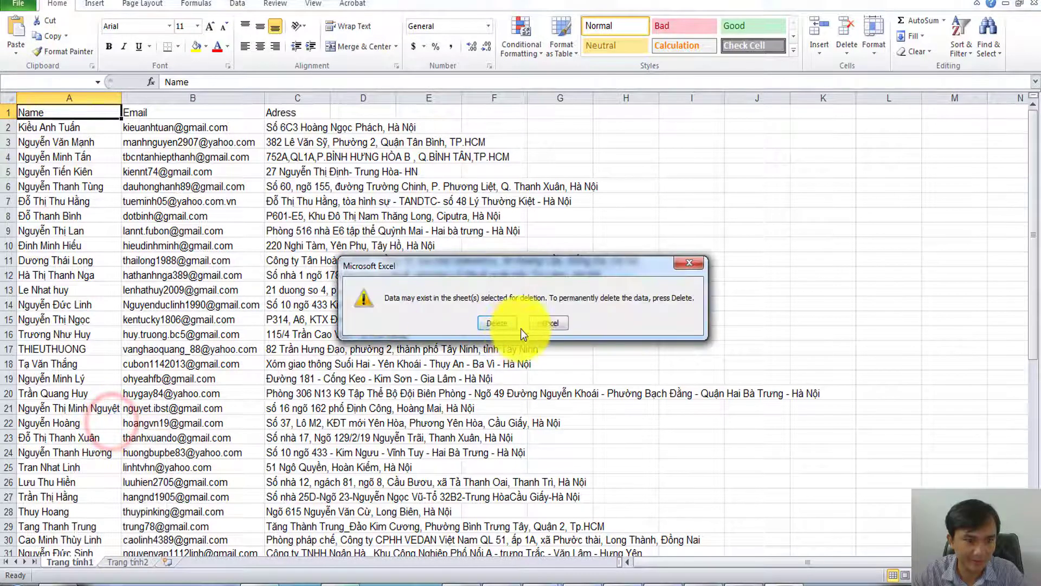
{"action": "left_click", "coordinate": [495, 321]}
{"action": "left_click", "coordinate": [135, 405]}
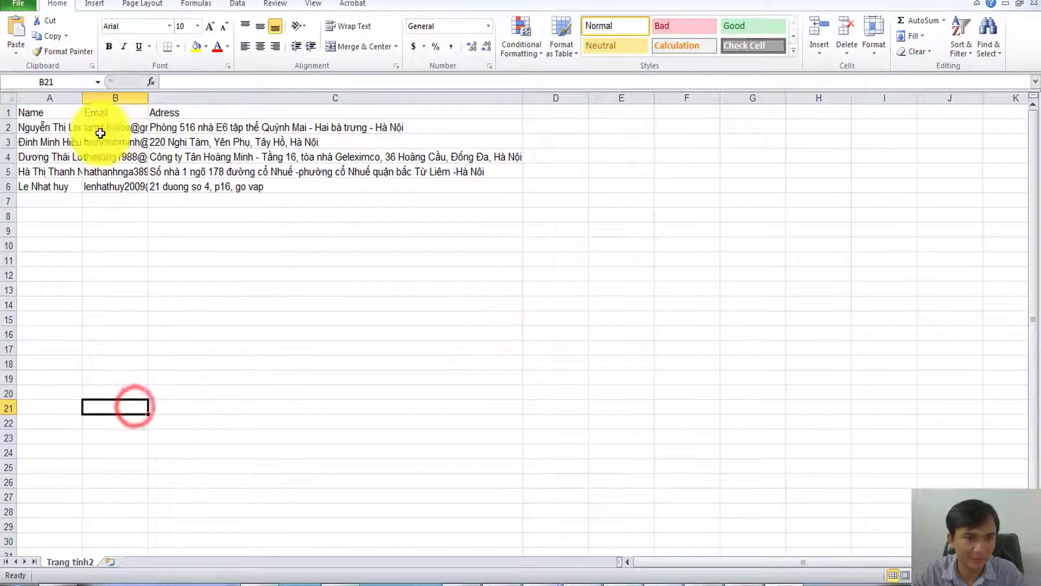
{"action": "left_click", "coordinate": [83, 98]}
{"action": "double_click", "coordinate": [148, 98]}
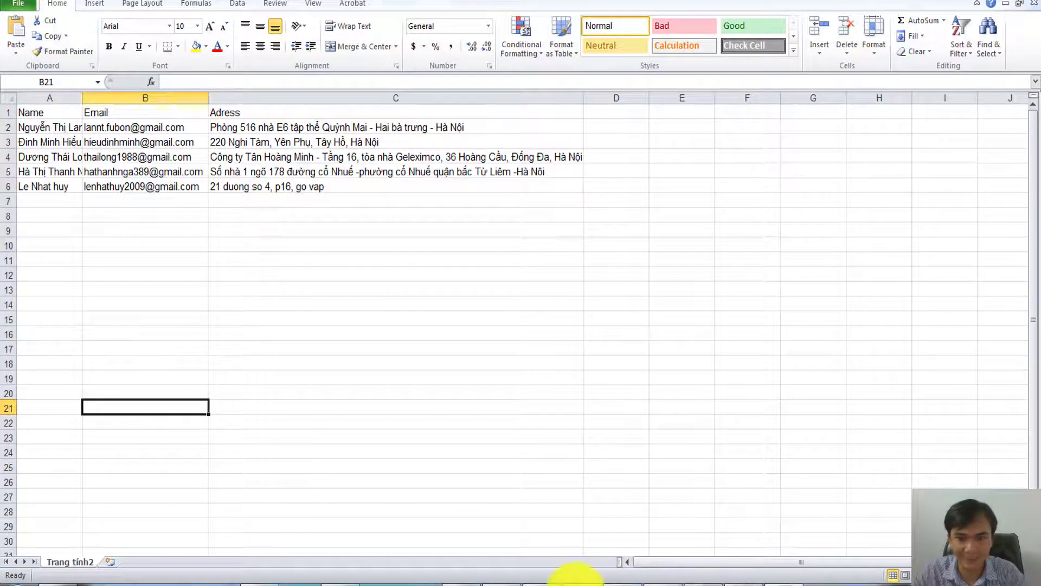
{"action": "left_click", "coordinate": [575, 581]}
- Upload DanhSachEmail.xlsx from the DoChoiTreEm Email folder
{"action": "scroll", "coordinate": [461, 281], "scroll_direction": "down", "scroll_amount": 1}
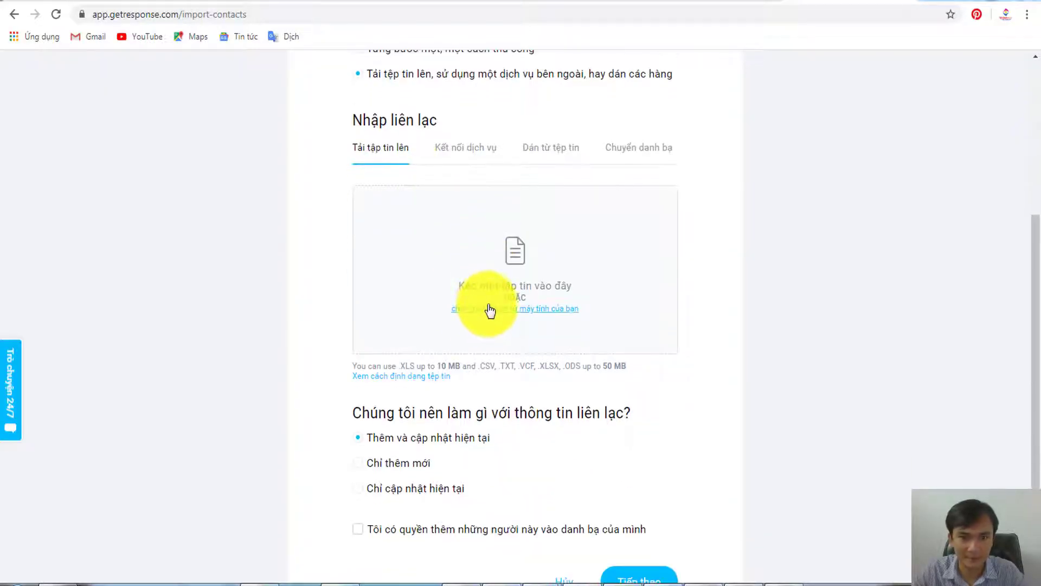
{"action": "scroll", "coordinate": [397, 181], "scroll_direction": "up", "scroll_amount": 2}
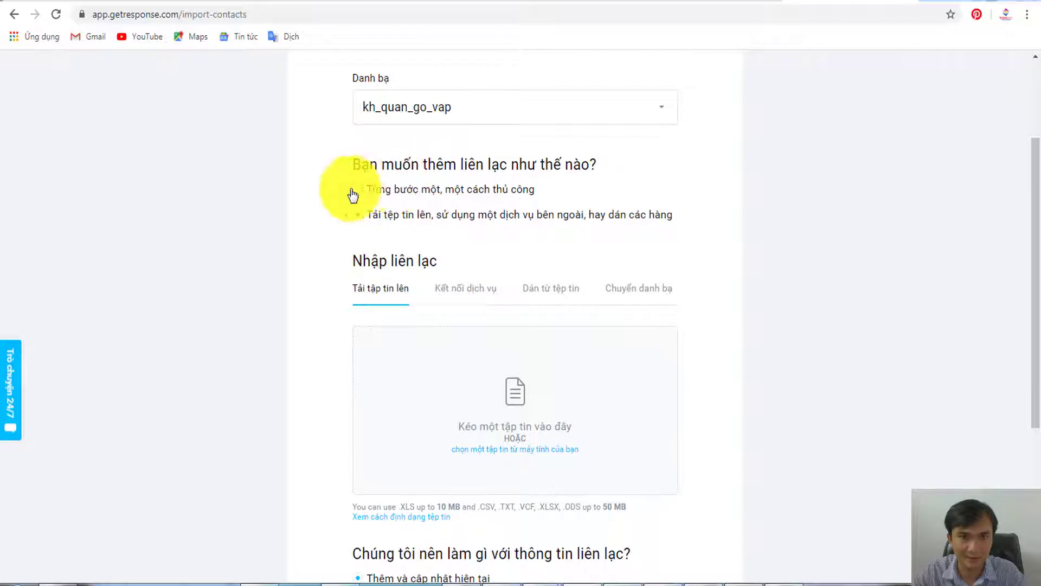
{"action": "scroll", "coordinate": [483, 336], "scroll_direction": "down", "scroll_amount": 1}
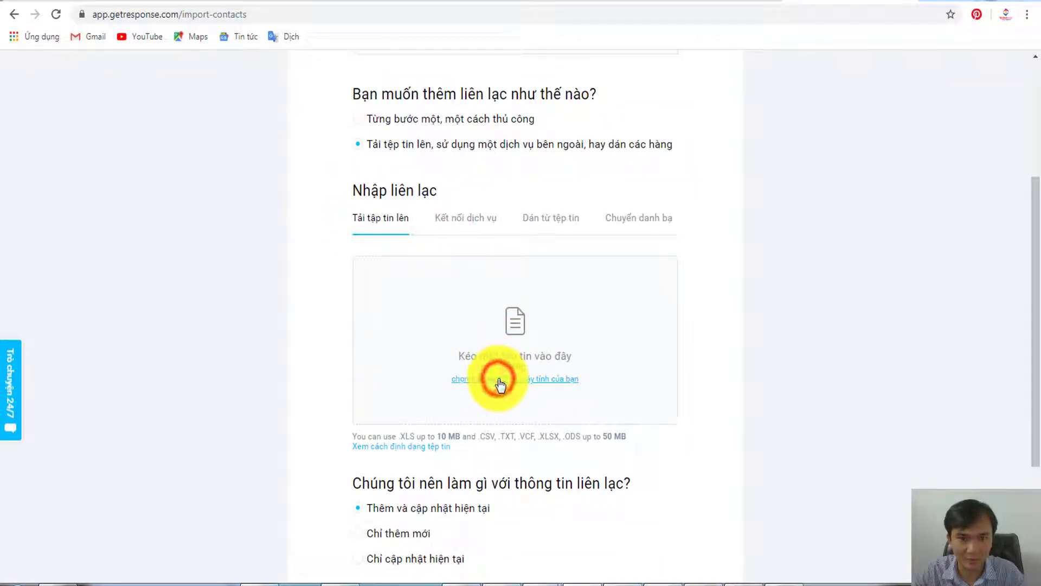
{"action": "left_click", "coordinate": [500, 385]}
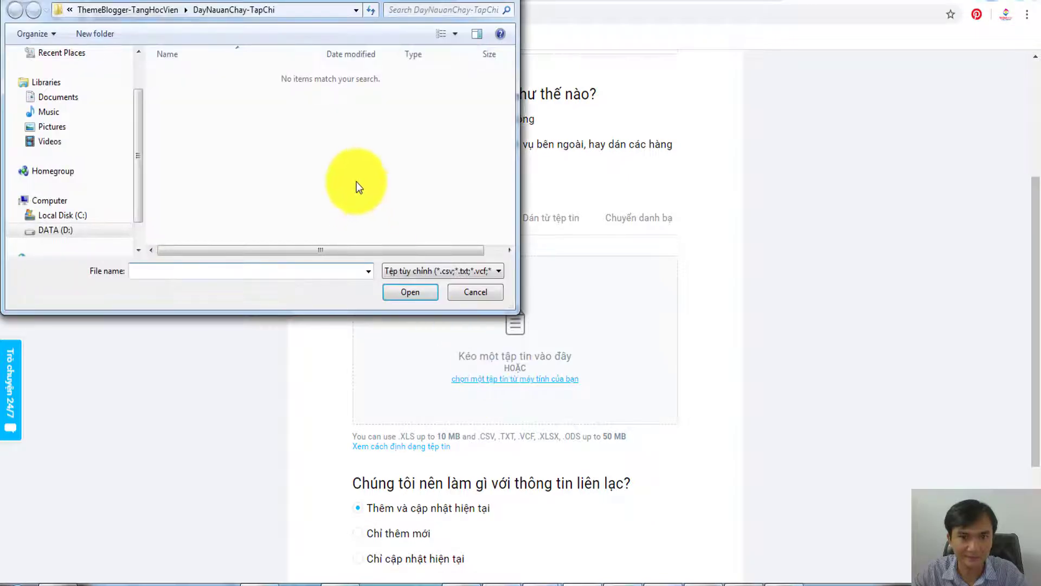
{"action": "left_click_drag", "start_coordinate": [135, 108], "coordinate": [130, 7]}
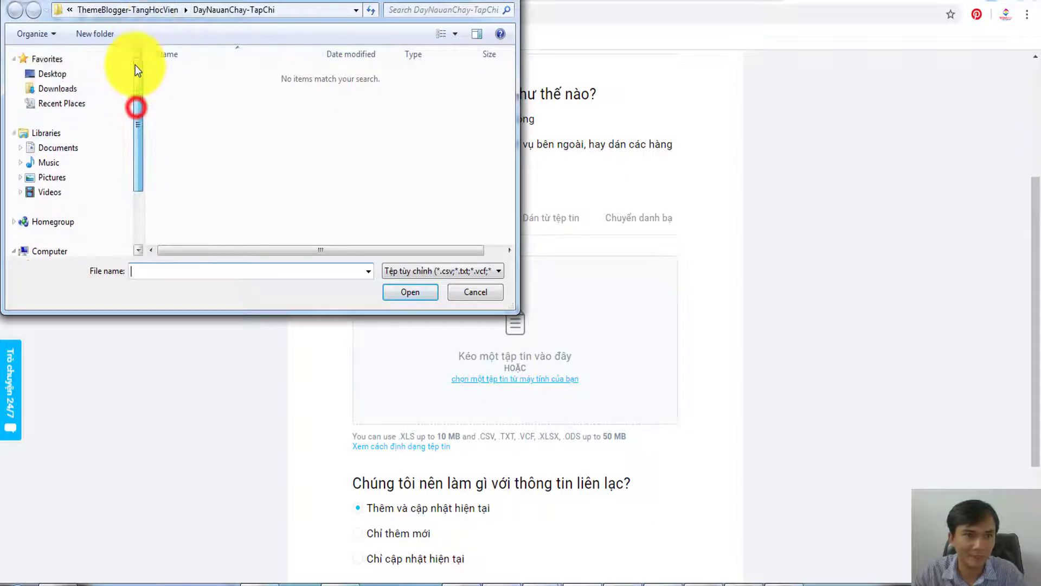
{"action": "left_click", "coordinate": [107, 10]}
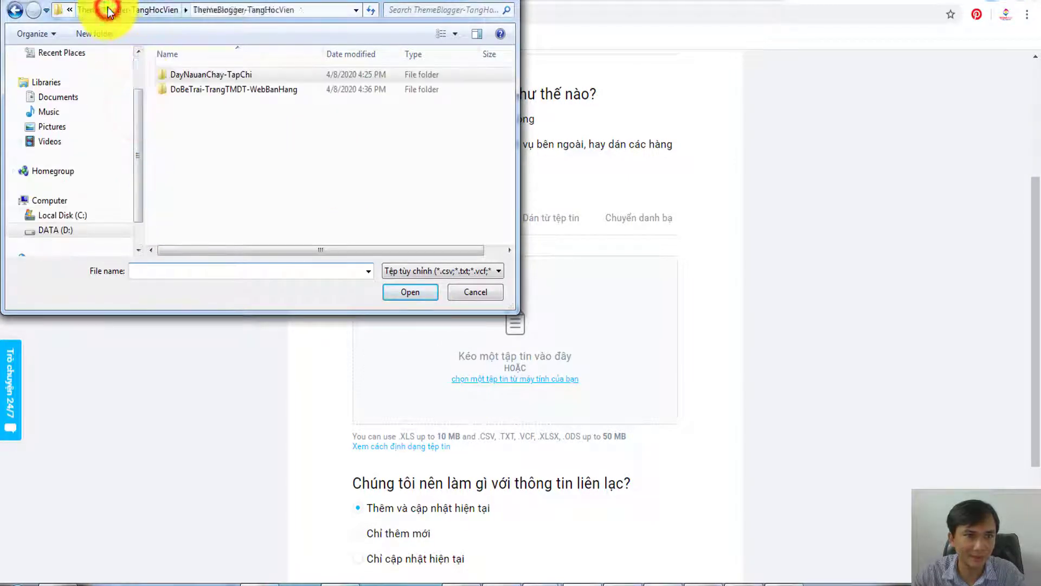
{"action": "left_click", "coordinate": [142, 11]}
{"action": "left_click", "coordinate": [151, 11]}
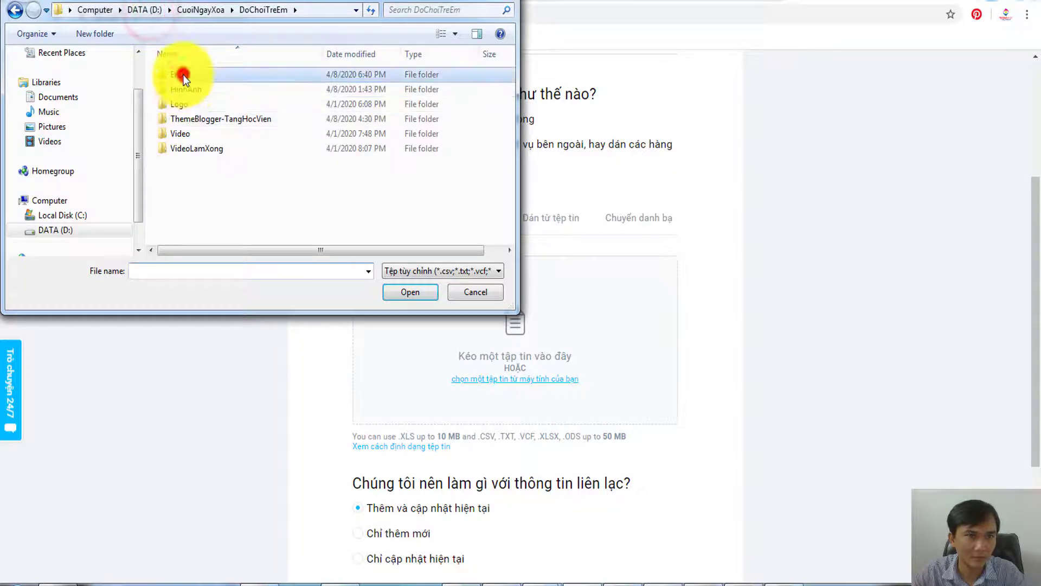
{"action": "double_click", "coordinate": [184, 74]}
{"action": "double_click", "coordinate": [183, 74]}
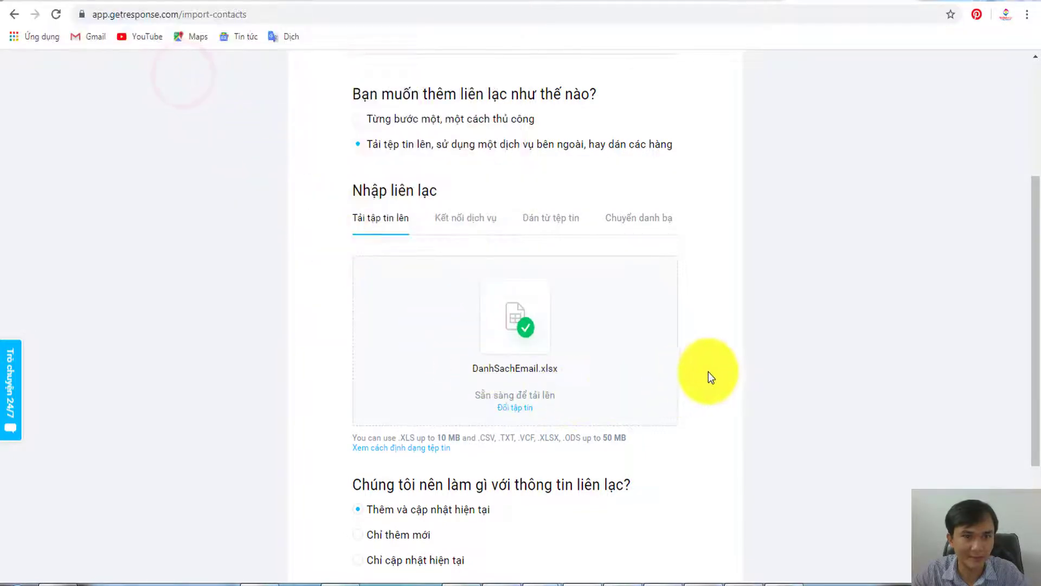
- Confirm permission, choose the khach_hang_quan_1_vip list, and continue to the next step
{"action": "scroll", "coordinate": [709, 372], "scroll_direction": "down", "scroll_amount": 3}
{"action": "scroll", "coordinate": [441, 373], "scroll_direction": "down", "scroll_amount": 1}
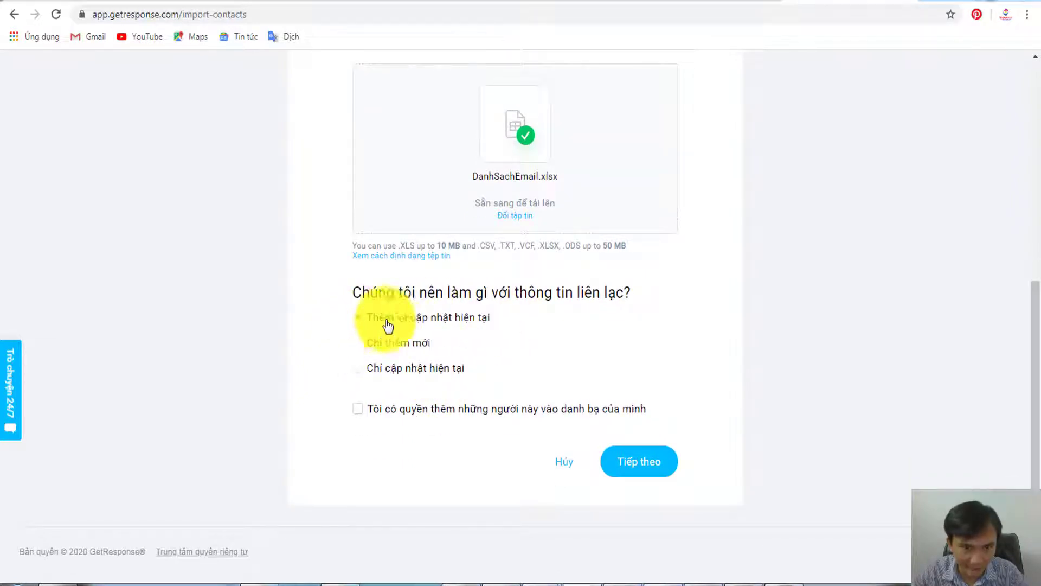
{"action": "left_click", "coordinate": [358, 409]}
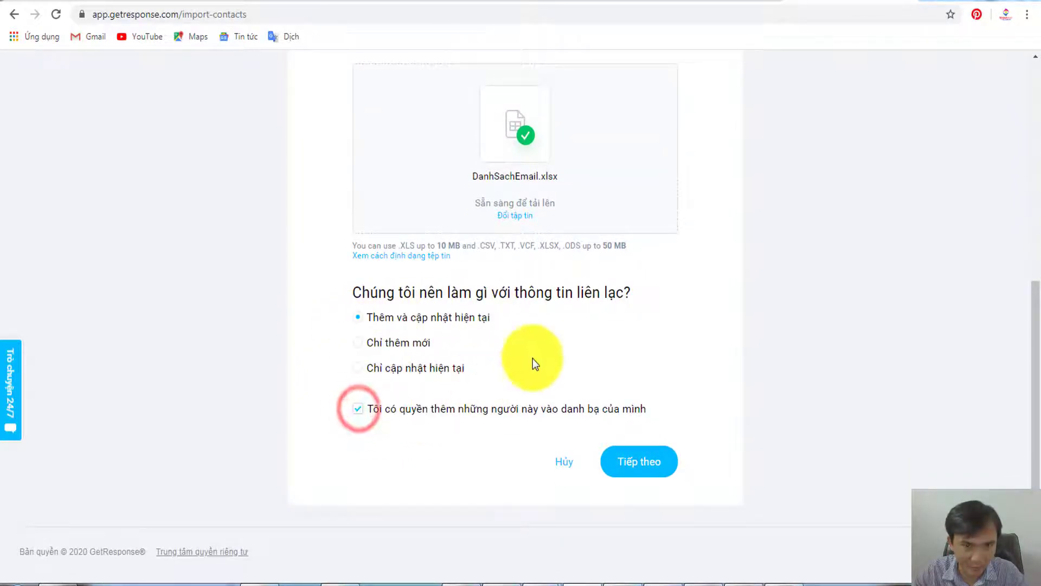
{"action": "scroll", "coordinate": [565, 344], "scroll_direction": "up", "scroll_amount": 7}
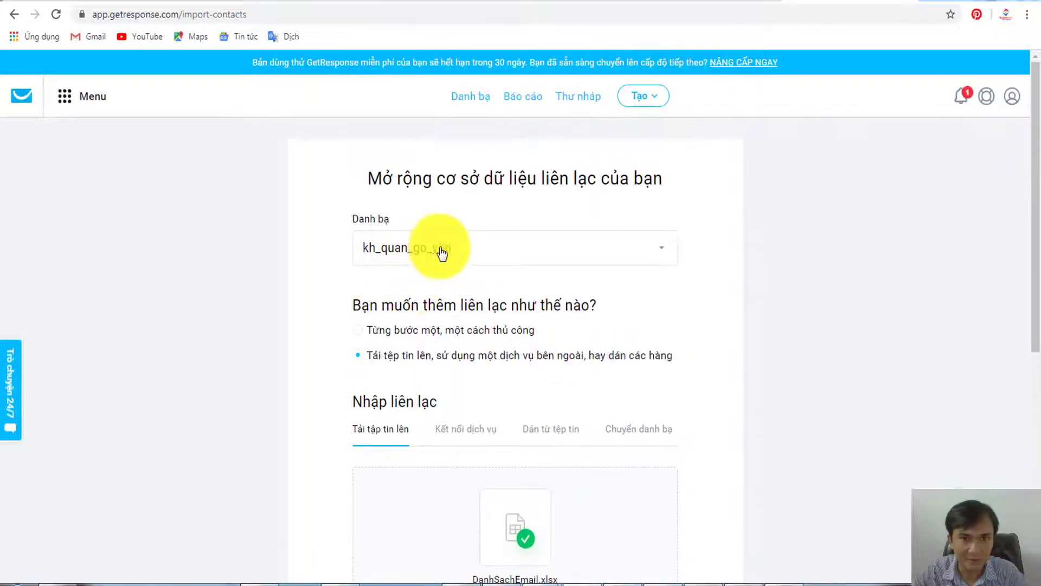
{"action": "left_click", "coordinate": [543, 251]}
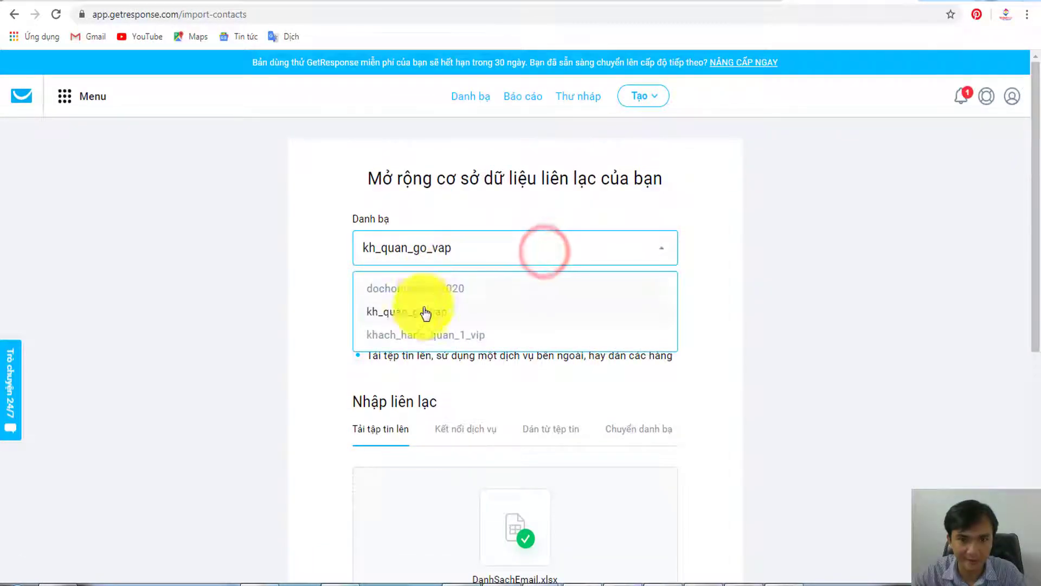
{"action": "left_click", "coordinate": [433, 335]}
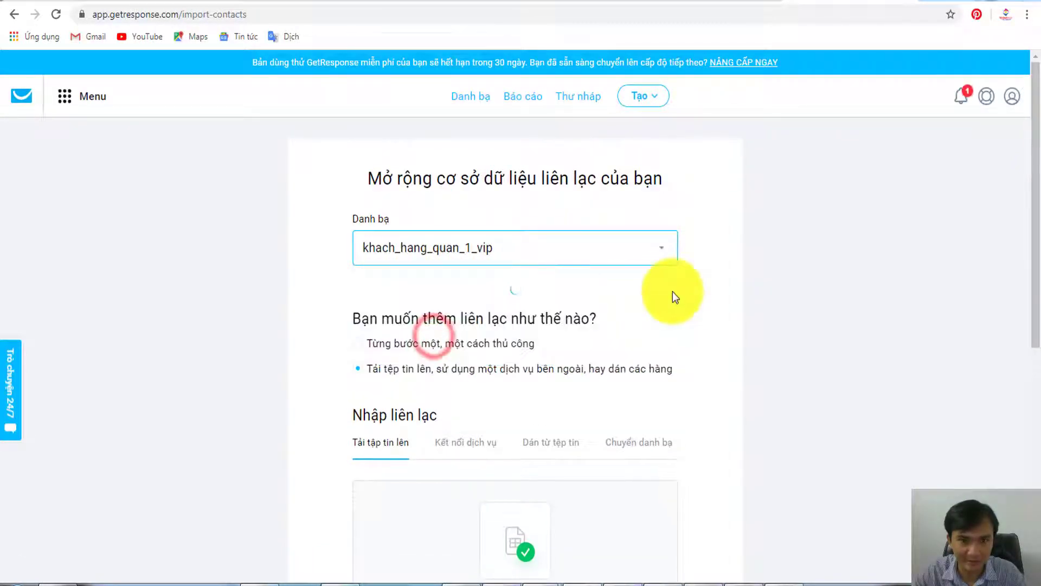
{"action": "scroll", "coordinate": [651, 289], "scroll_direction": "down", "scroll_amount": 3}
{"action": "scroll", "coordinate": [581, 348], "scroll_direction": "down", "scroll_amount": 5}
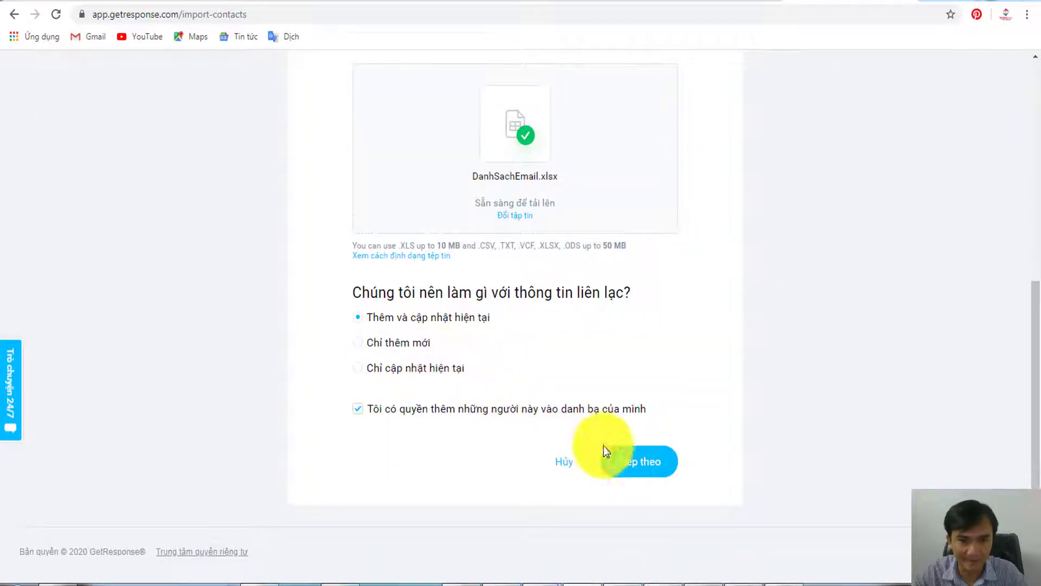
{"action": "left_click", "coordinate": [654, 452]}
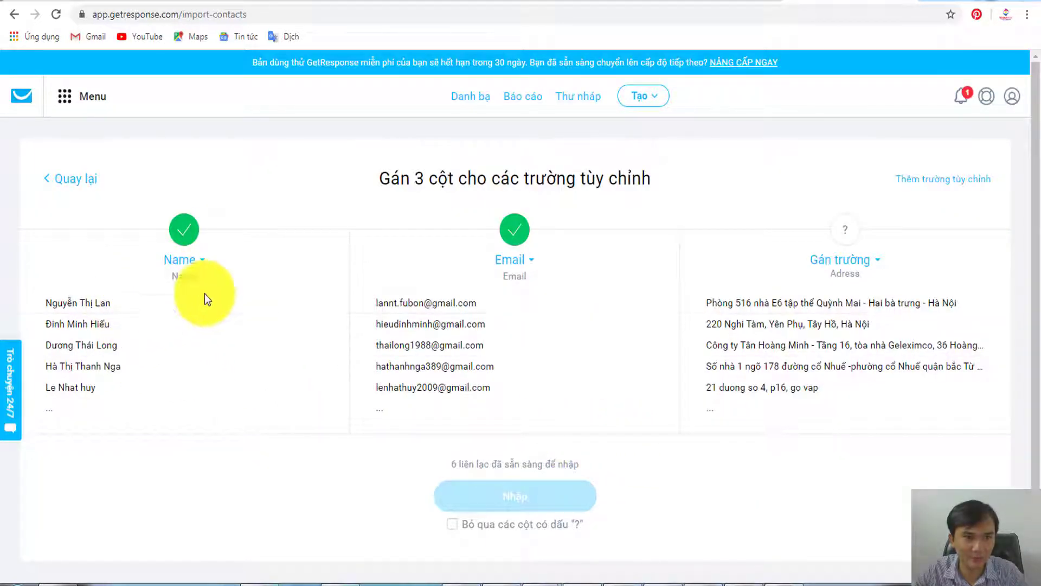
- Assign the Adress column to the City field and start the contact import
{"action": "left_click", "coordinate": [874, 261]}
{"action": "scroll", "coordinate": [841, 341], "scroll_direction": "down", "scroll_amount": 2}
{"action": "scroll", "coordinate": [827, 339], "scroll_direction": "up", "scroll_amount": 2}
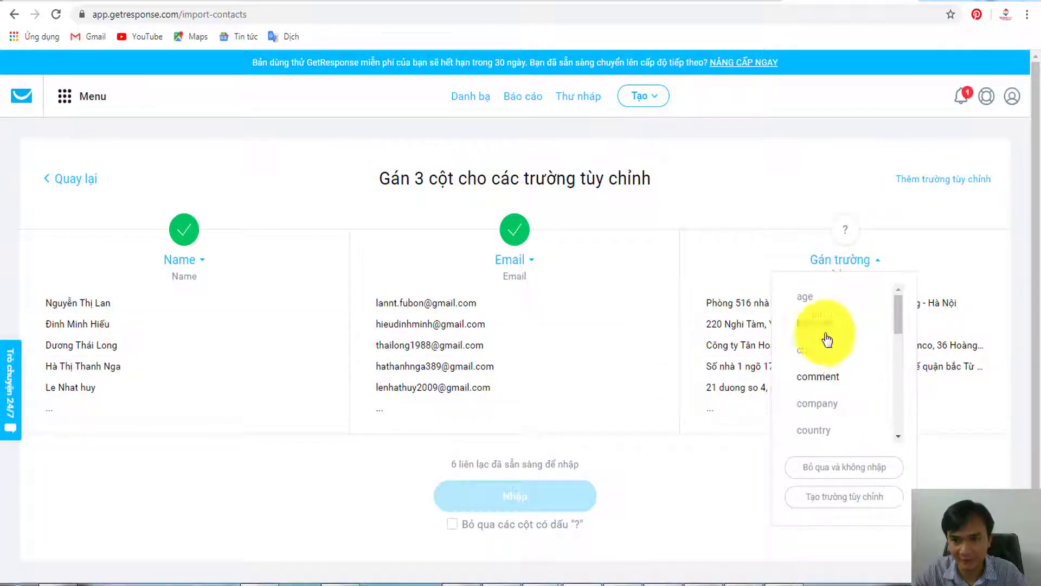
{"action": "left_click", "coordinate": [814, 347]}
{"action": "scroll", "coordinate": [596, 431], "scroll_direction": "down", "scroll_amount": 1}
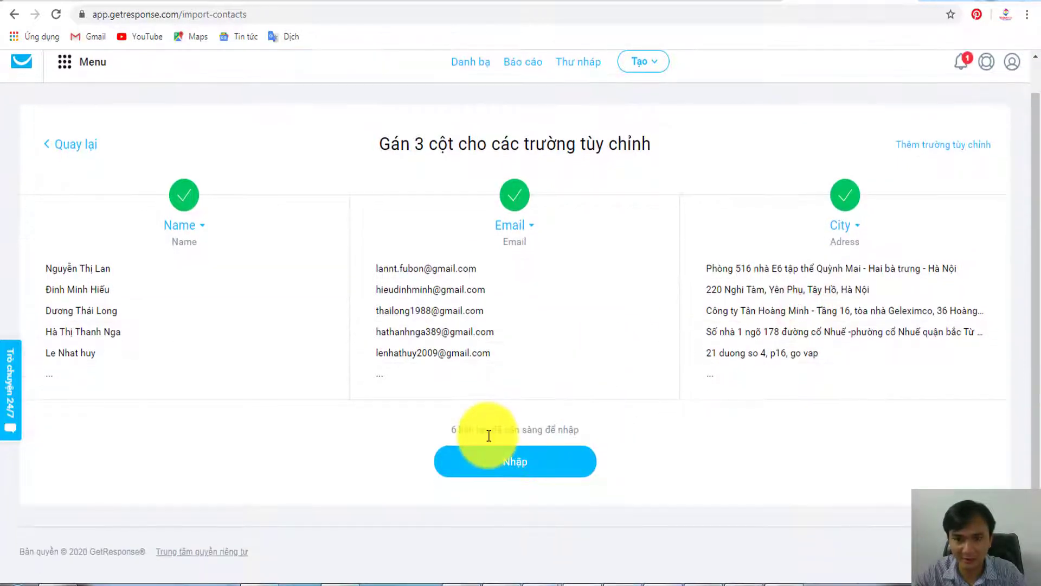
{"action": "left_click", "coordinate": [515, 462]}
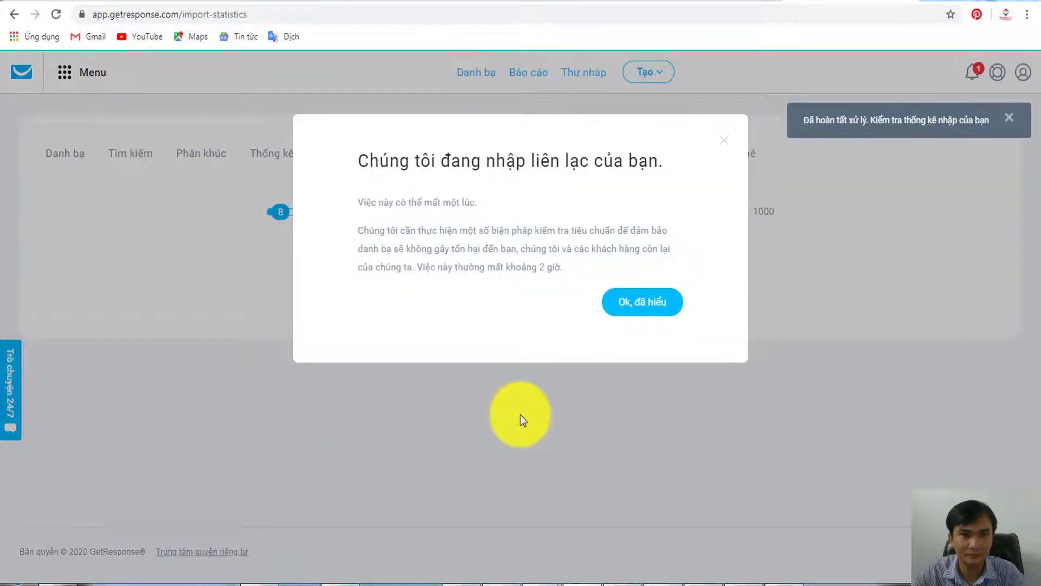
- Review khach_hang_quan_1_vip's import details, then check its 5 contacts in the contact lists
{"action": "left_click", "coordinate": [642, 304]}
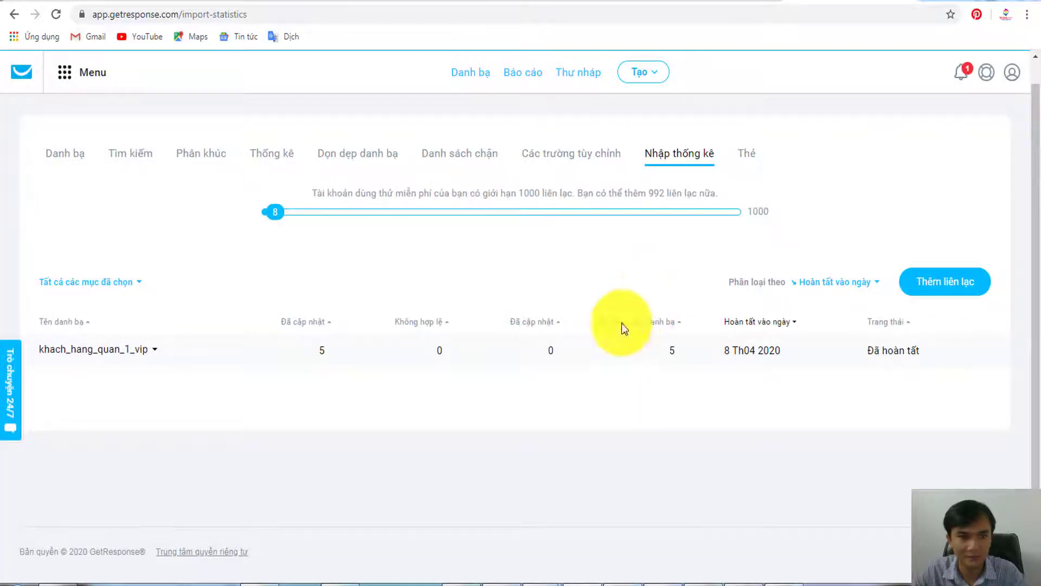
{"action": "left_click", "coordinate": [322, 354]}
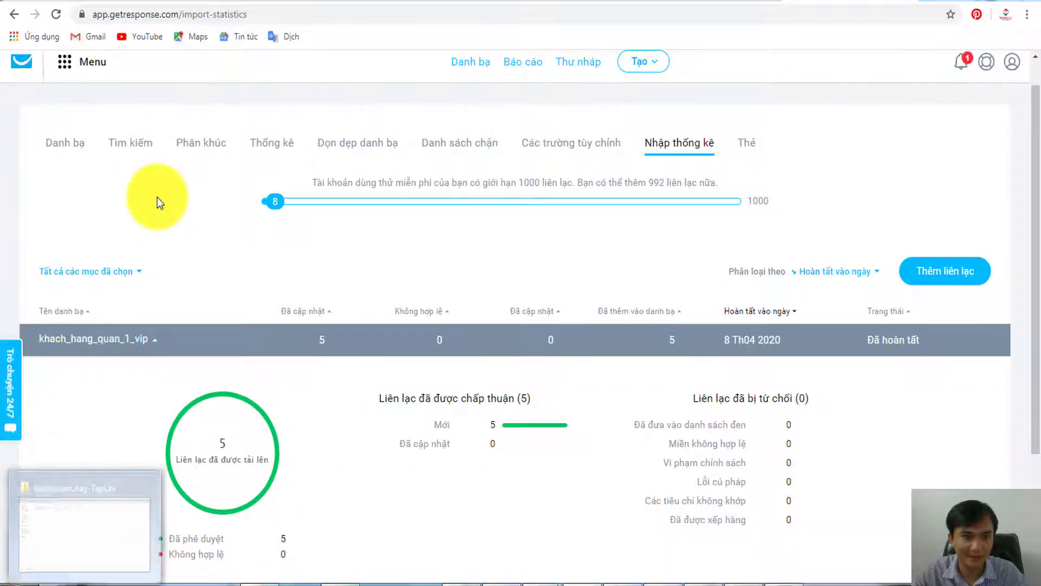
{"action": "left_click", "coordinate": [66, 146]}
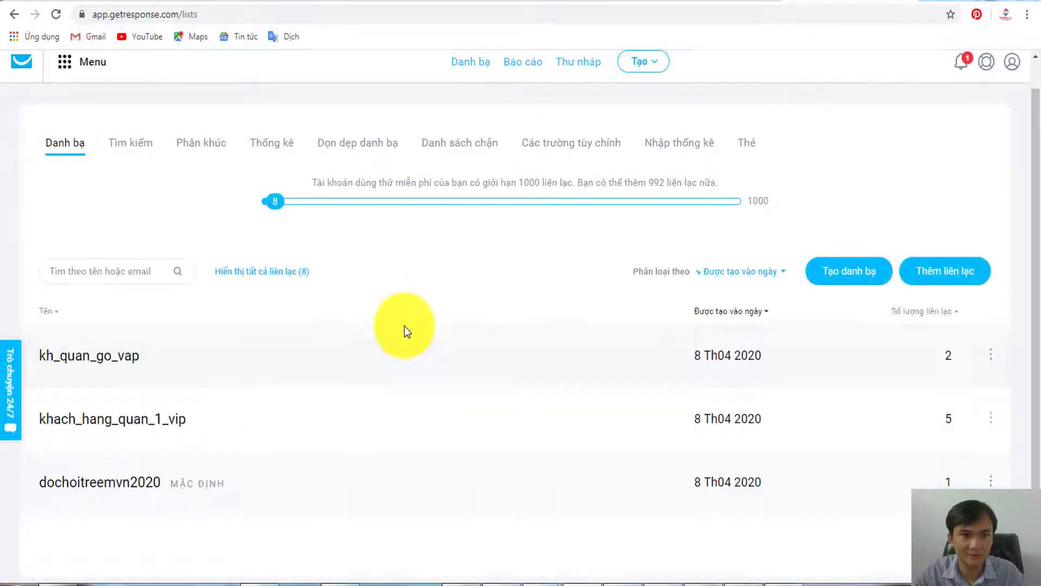
{"action": "scroll", "coordinate": [469, 336], "scroll_direction": "down", "scroll_amount": 1}
{"action": "scroll", "coordinate": [469, 336], "scroll_direction": "down", "scroll_amount": 1}
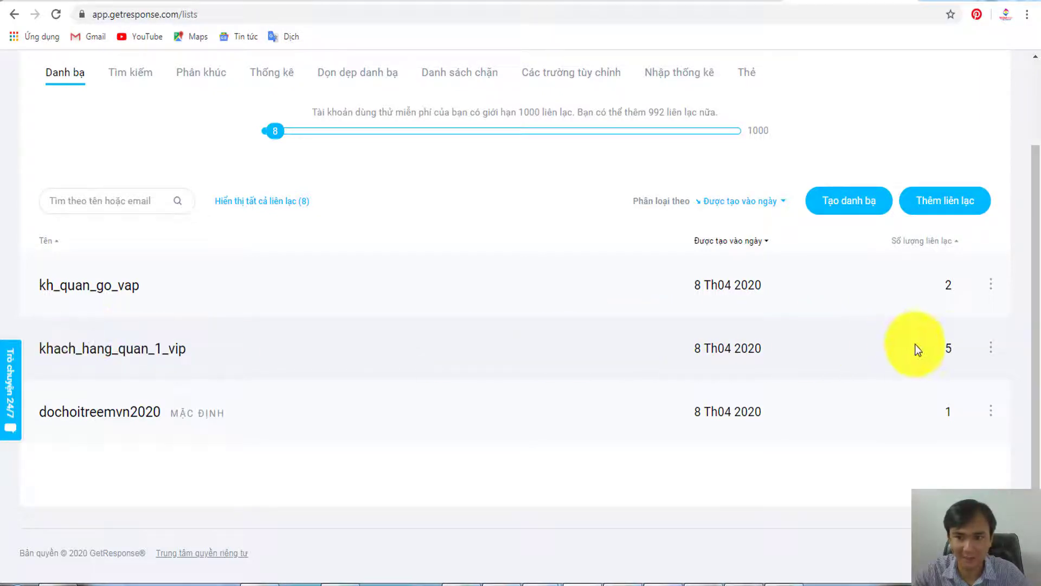
{"action": "left_click", "coordinate": [134, 352]}
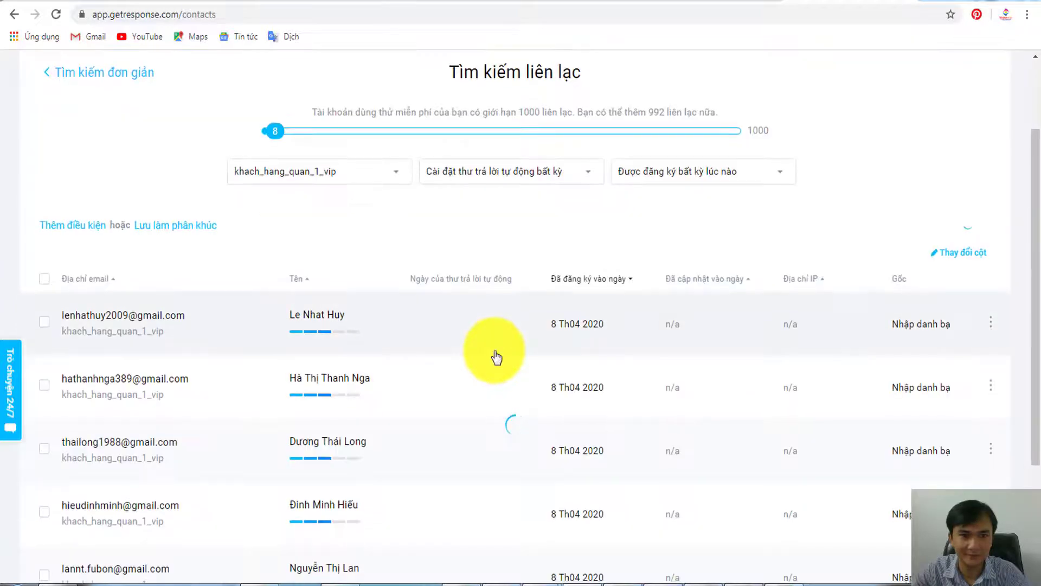
{"action": "scroll", "coordinate": [291, 260], "scroll_direction": "down", "scroll_amount": 3}
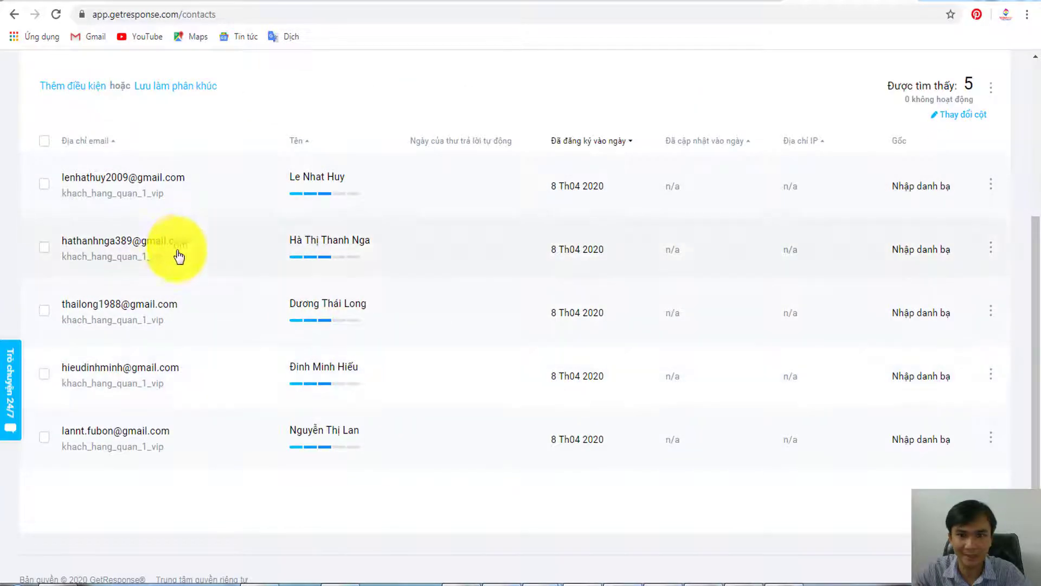
{"action": "scroll", "coordinate": [317, 308], "scroll_direction": "up", "scroll_amount": 4}
{"action": "scroll", "coordinate": [317, 312], "scroll_direction": "up", "scroll_amount": 1}
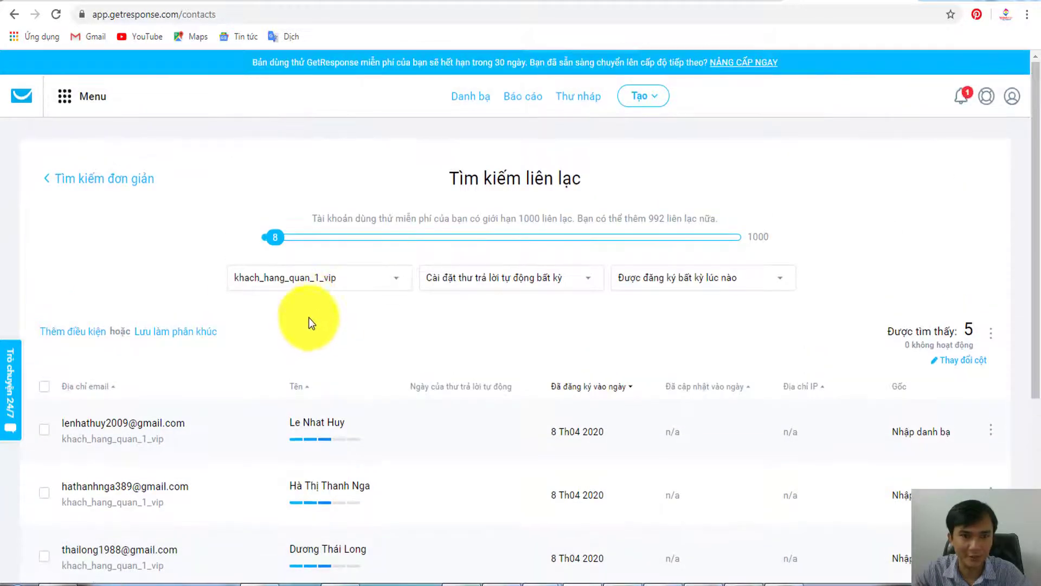
{"action": "left_click", "coordinate": [465, 98]}
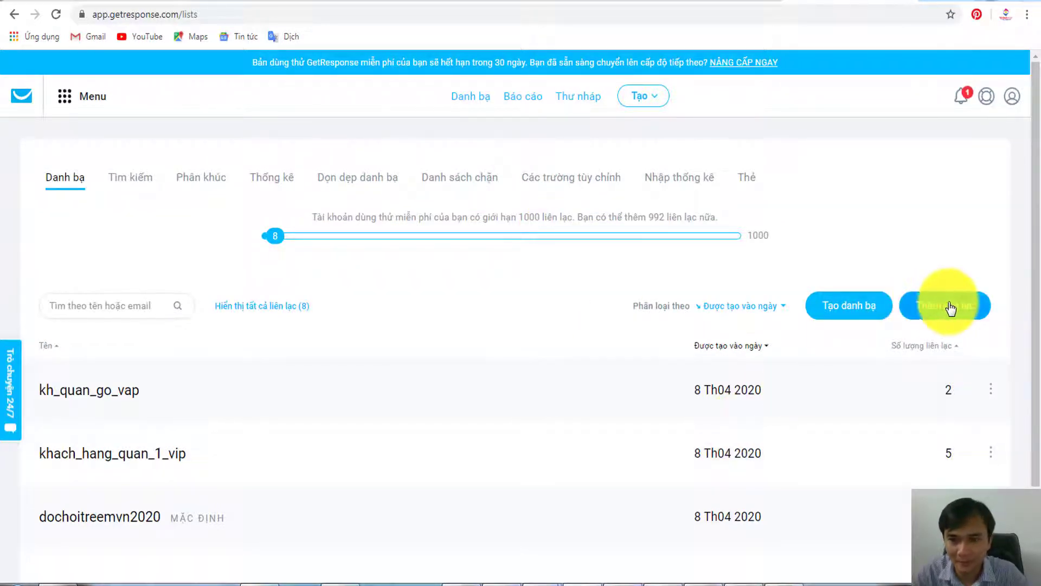
- Start adding contacts with kh_quan_go_vap as the destination list
{"action": "left_click", "coordinate": [948, 304]}
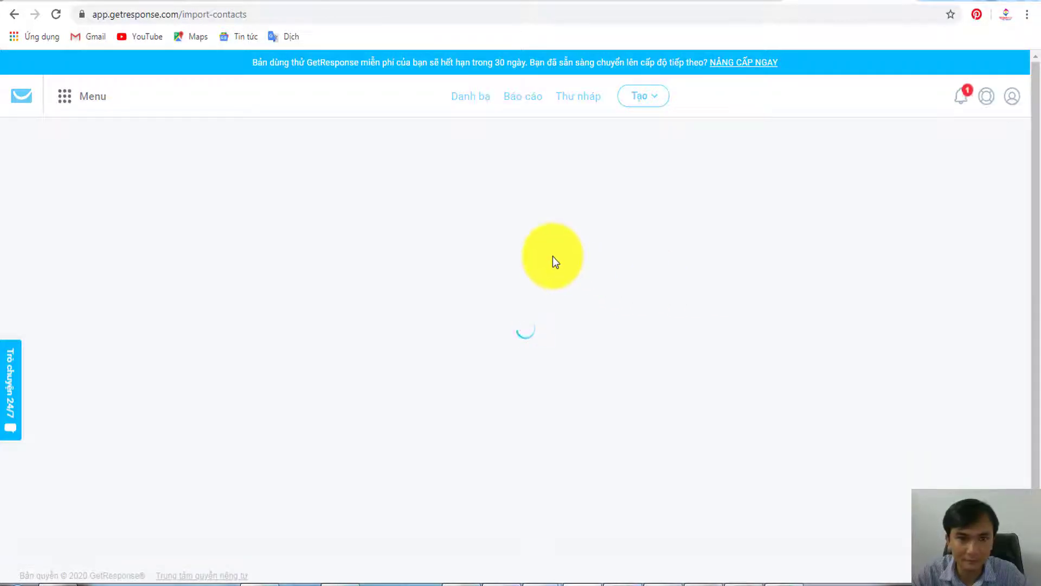
{"action": "scroll", "coordinate": [461, 238], "scroll_direction": "down", "scroll_amount": 1}
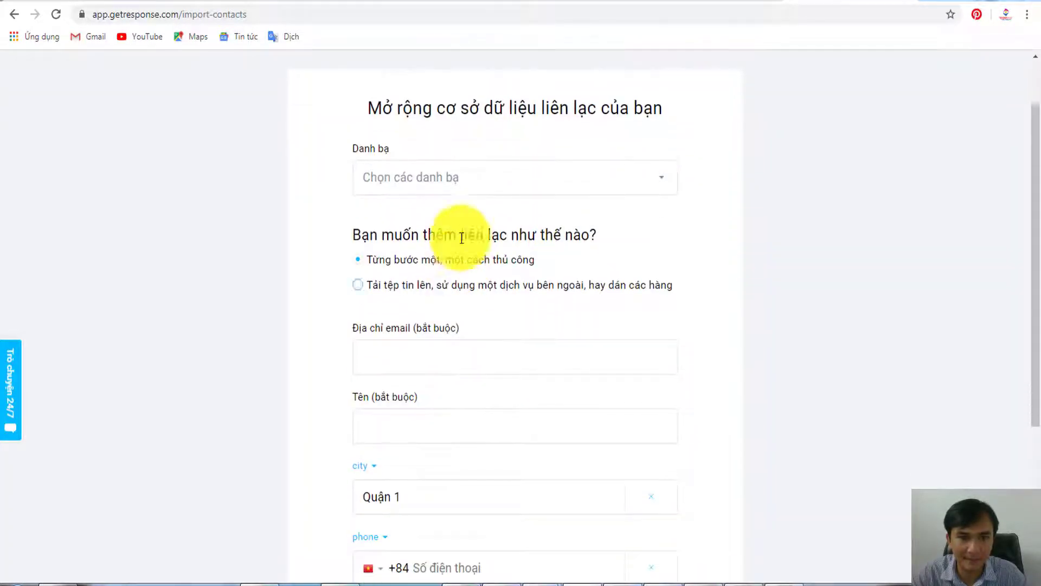
{"action": "left_click", "coordinate": [476, 187]}
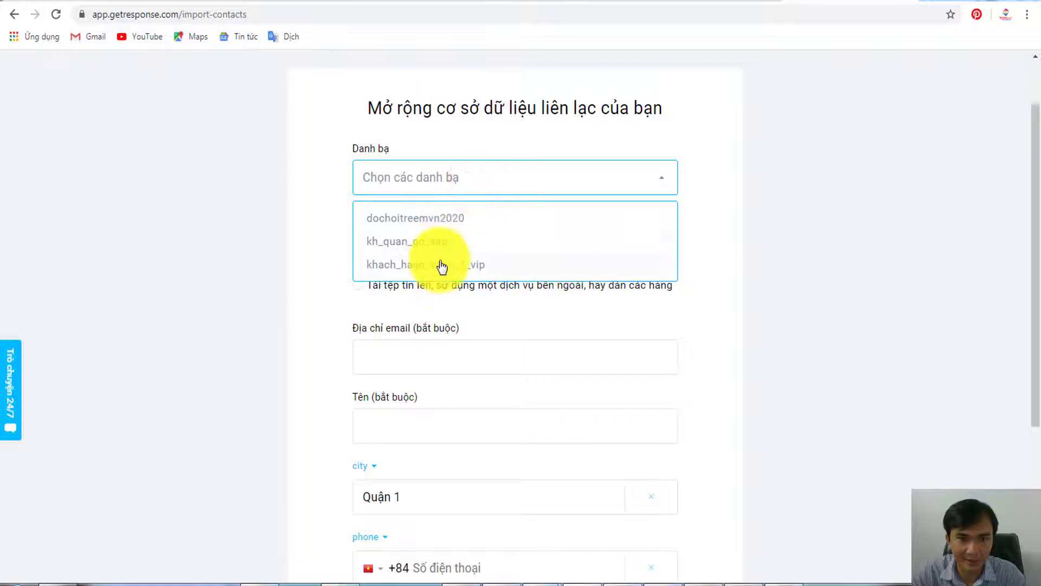
{"action": "left_click", "coordinate": [430, 247]}
- Choose the 'Dán từ tệp tin' paste import method, then bring up the 50 Email spreadsheet
{"action": "scroll", "coordinate": [454, 292], "scroll_direction": "down", "scroll_amount": 1}
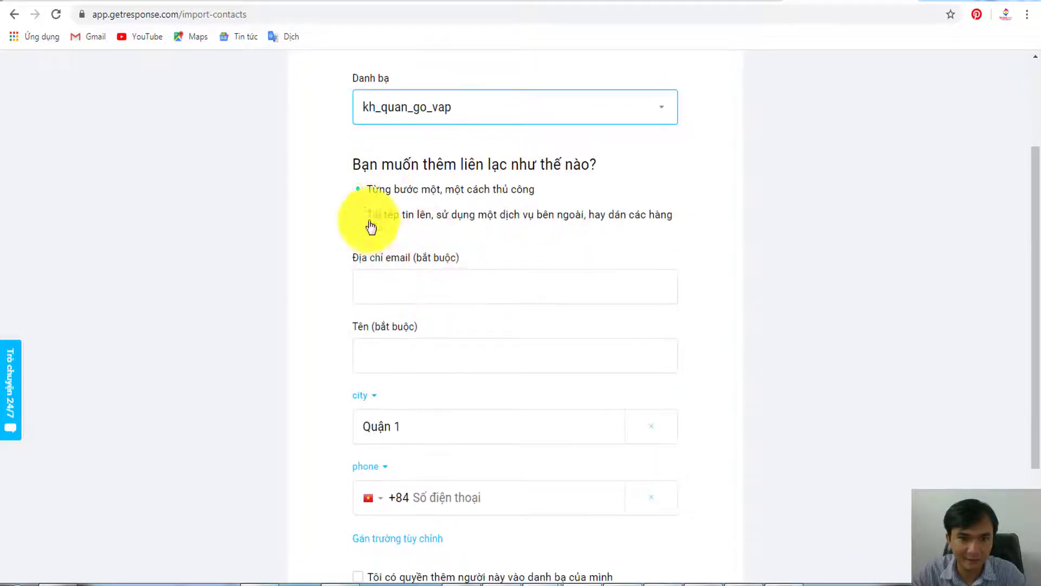
{"action": "left_click", "coordinate": [360, 217]}
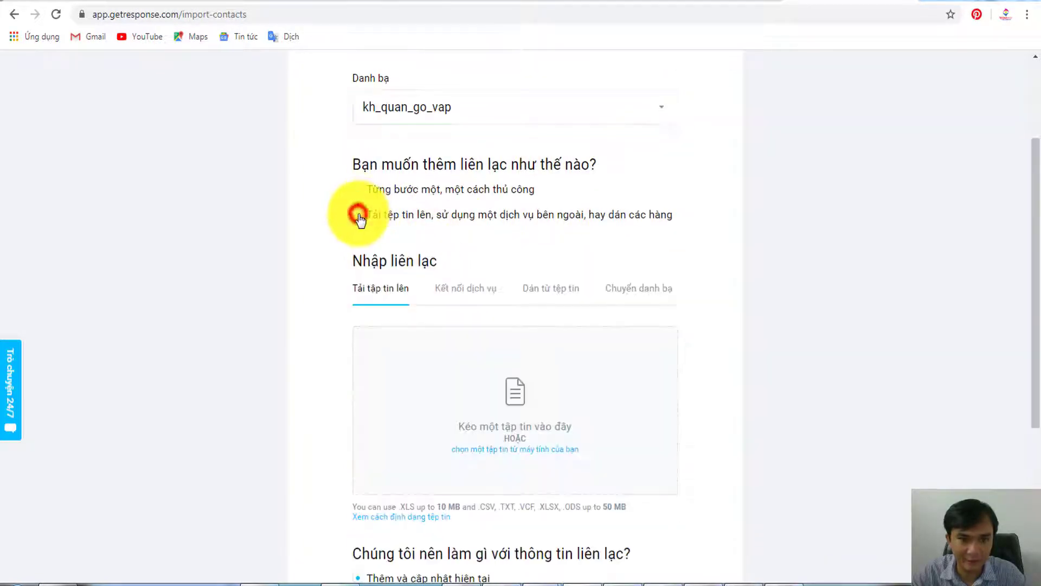
{"action": "left_click", "coordinate": [547, 293]}
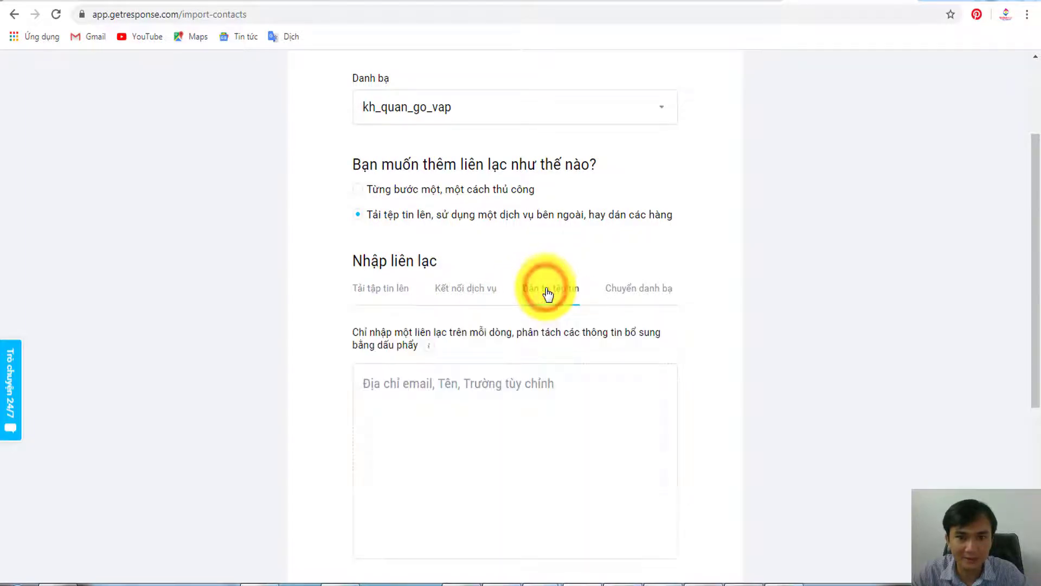
{"action": "scroll", "coordinate": [596, 285], "scroll_direction": "down", "scroll_amount": 2}
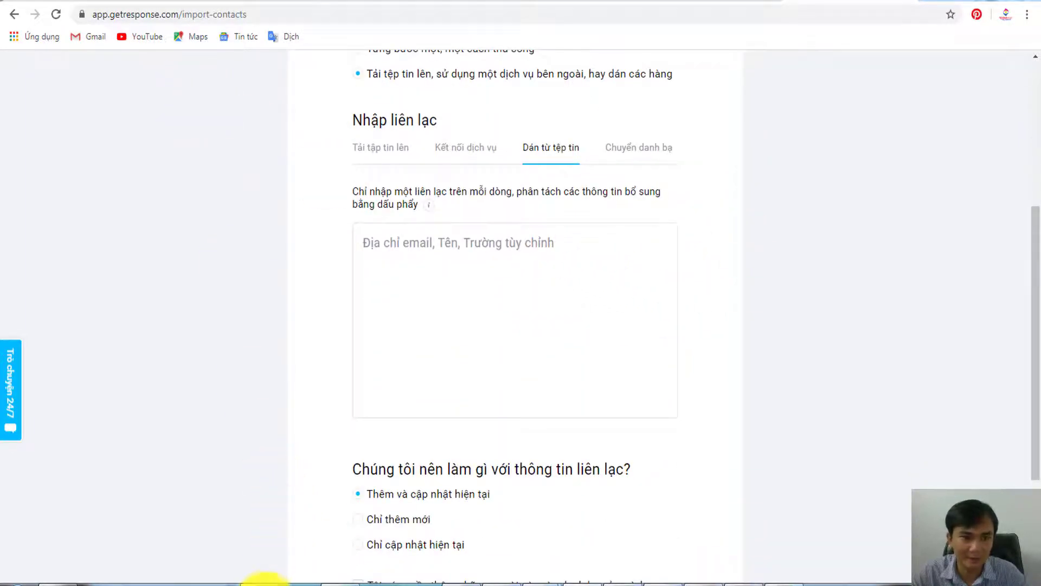
{"action": "left_click", "coordinate": [265, 584]}
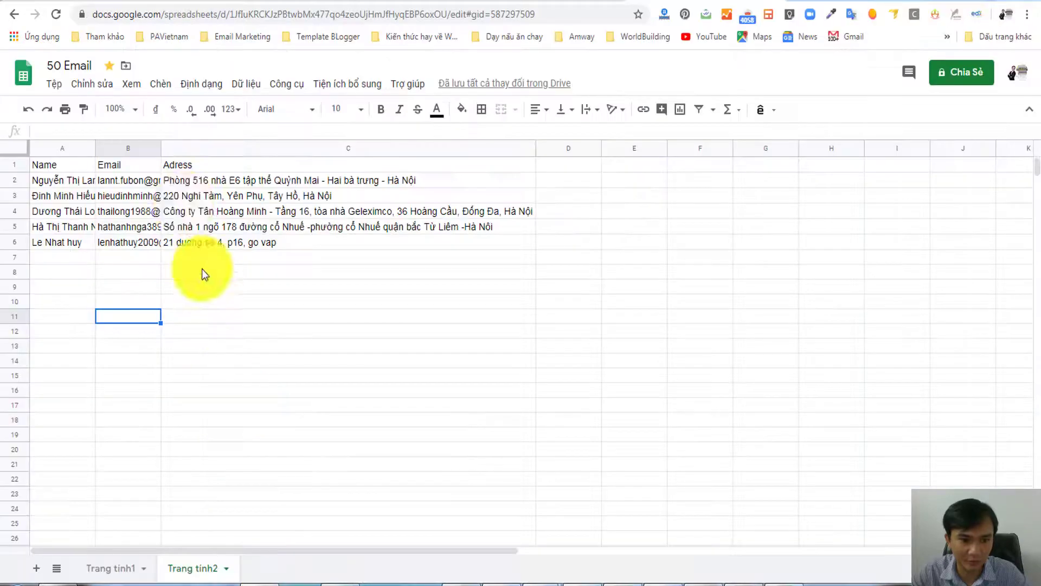
- Copy the four contacts in A21:C24 of Trang tính1 and return to GetResponse
{"action": "left_click", "coordinate": [106, 567]}
{"action": "scroll", "coordinate": [194, 398], "scroll_direction": "down", "scroll_amount": 2}
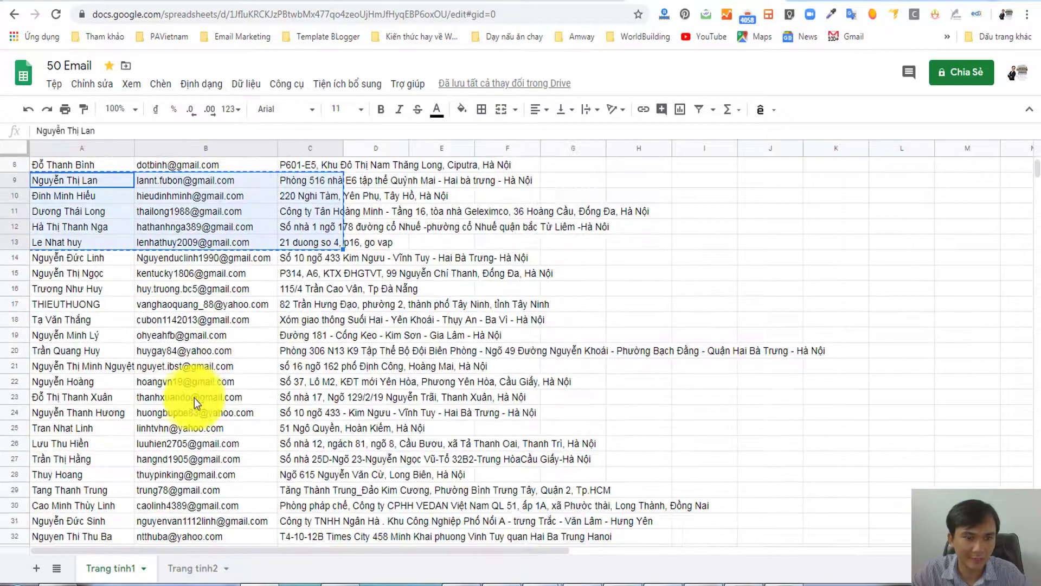
{"action": "left_click", "coordinate": [194, 398]}
{"action": "left_click", "coordinate": [58, 366]}
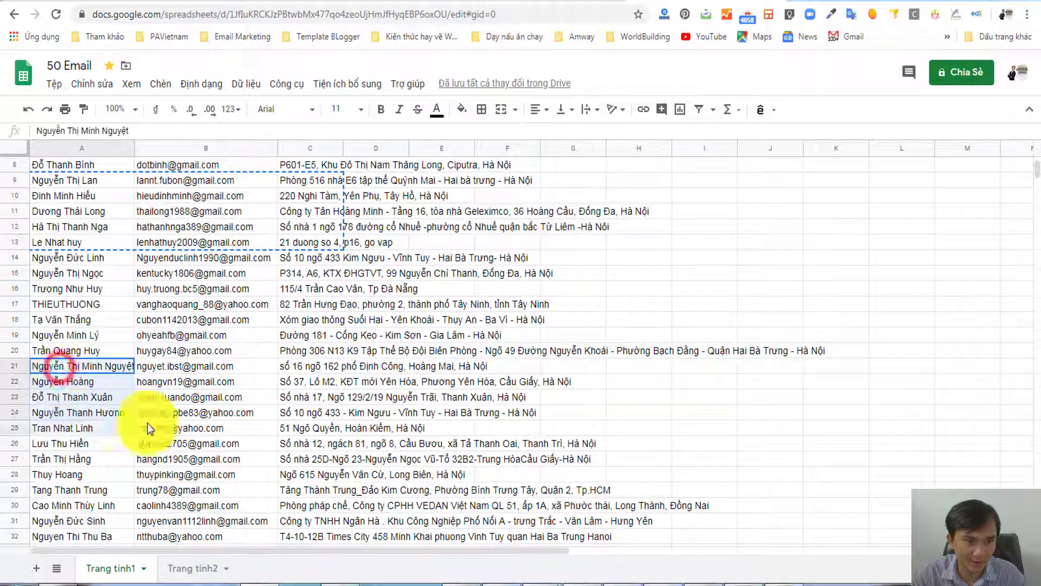
{"action": "left_click_drag", "start_coordinate": [148, 423], "coordinate": [321, 408]}
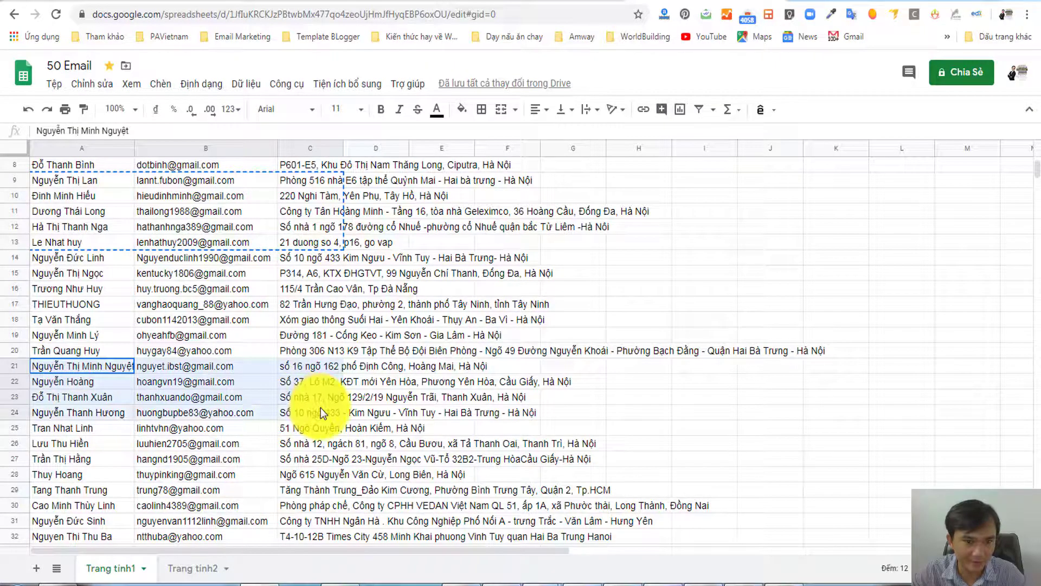
{"action": "right_click", "coordinate": [236, 376]}
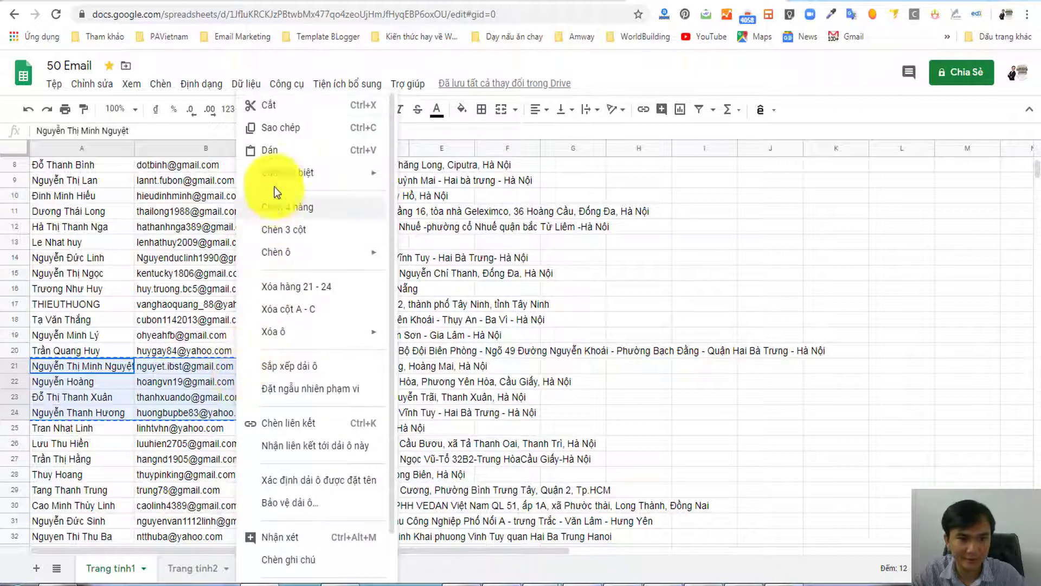
{"action": "left_click", "coordinate": [282, 127]}
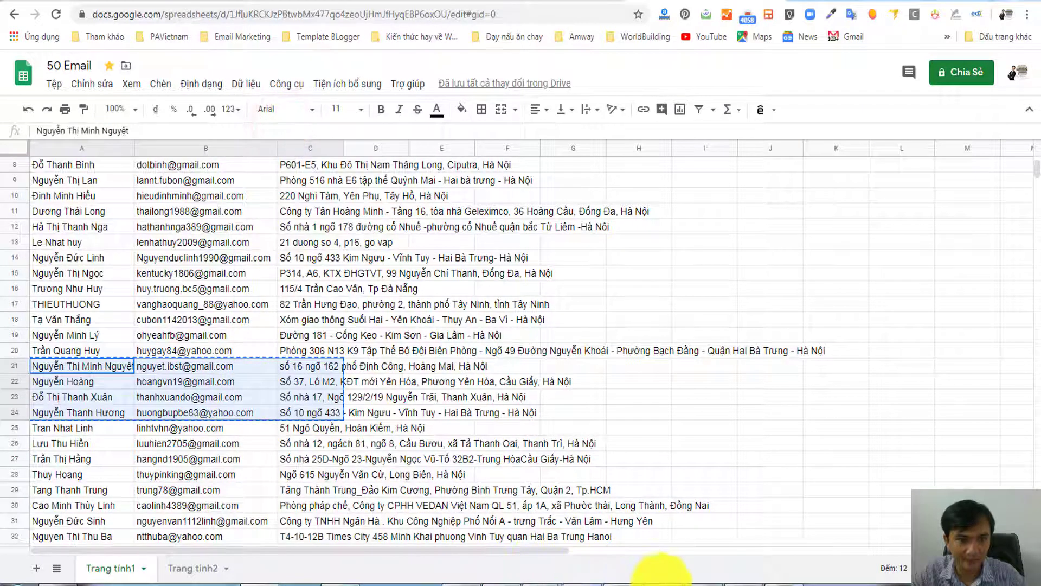
{"action": "left_click", "coordinate": [583, 582]}
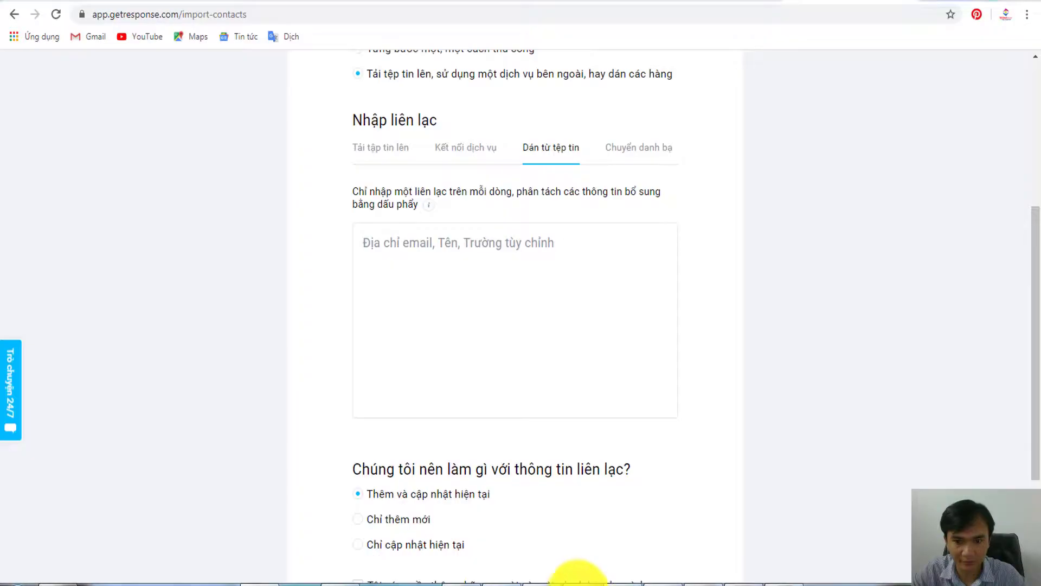
- Paste the four contact rows into the import box, confirm permission, and continue with Tiếp theo
{"action": "left_click", "coordinate": [399, 242]}
{"action": "right_click", "coordinate": [403, 246]}
{"action": "left_click", "coordinate": [427, 327]}
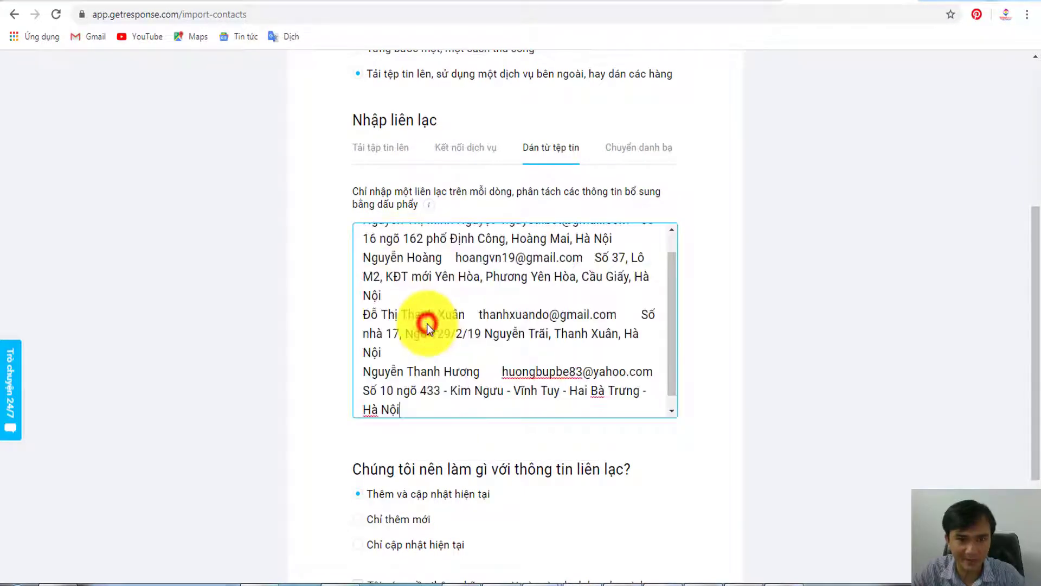
{"action": "scroll", "coordinate": [735, 372], "scroll_direction": "down", "scroll_amount": 3}
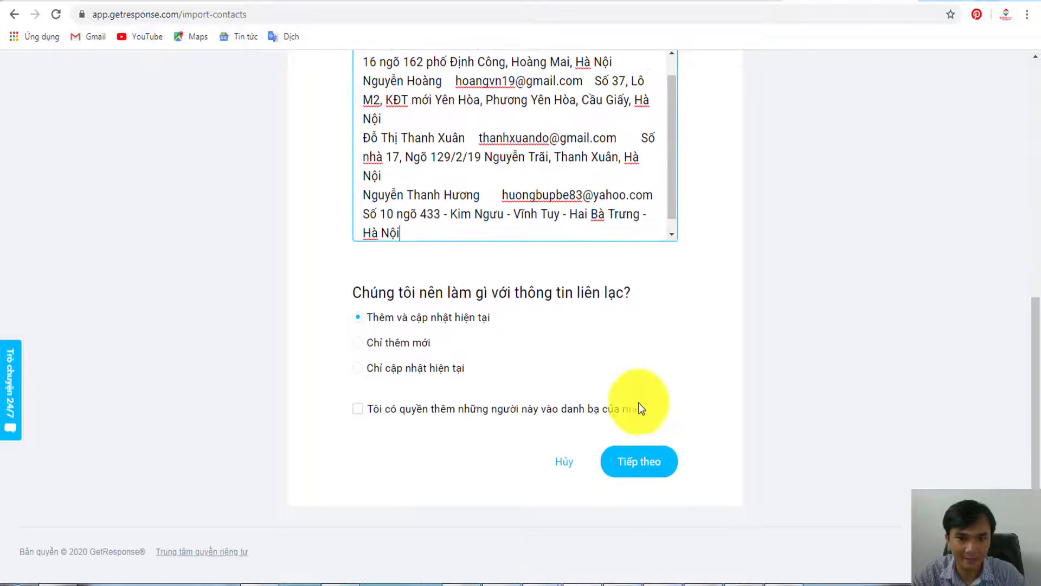
{"action": "left_click", "coordinate": [357, 408]}
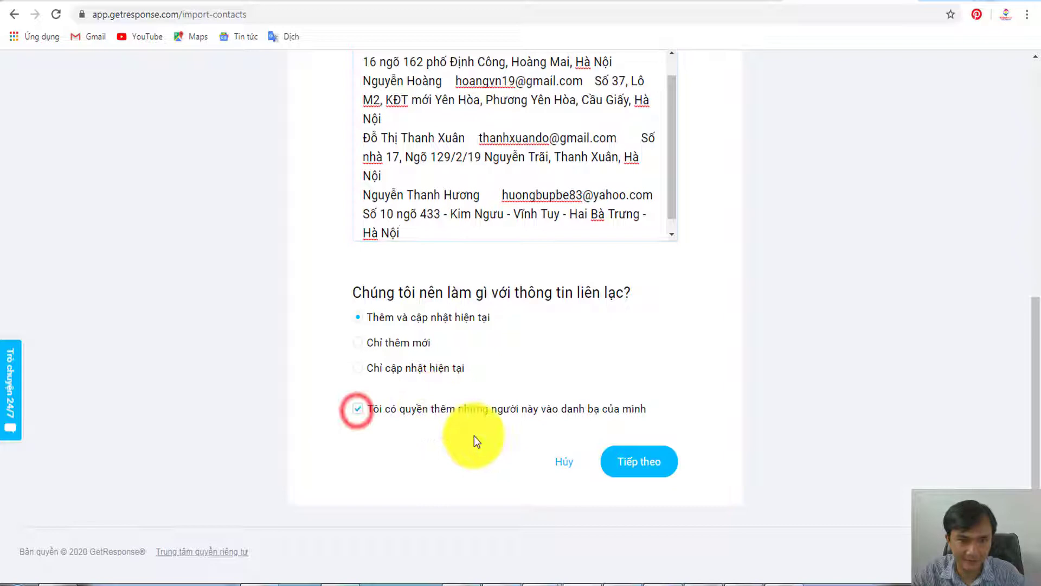
{"action": "left_click", "coordinate": [638, 461]}
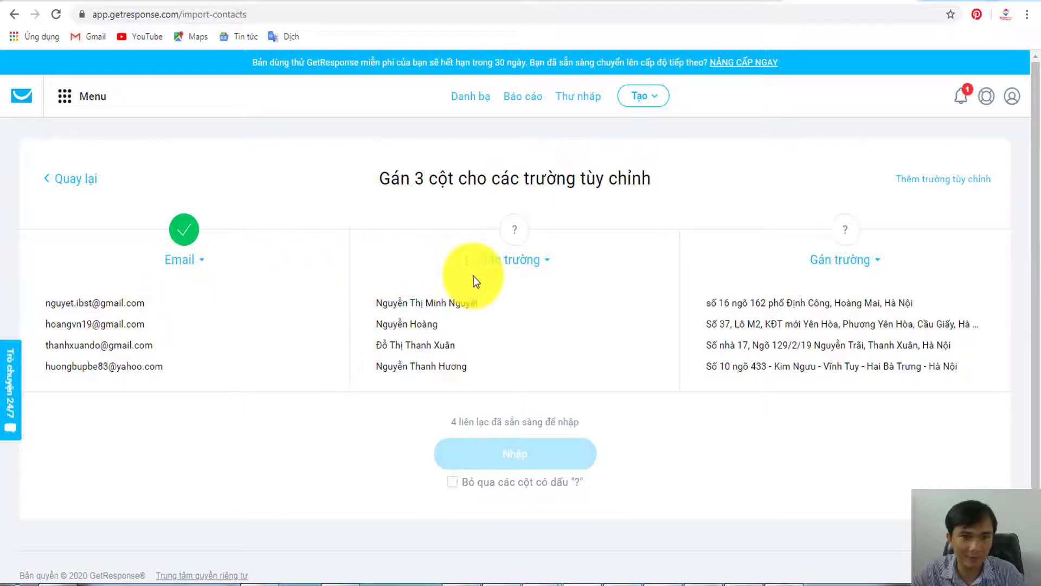
- Map the second column to name and the third to city, then start importing
{"action": "left_click", "coordinate": [506, 264]}
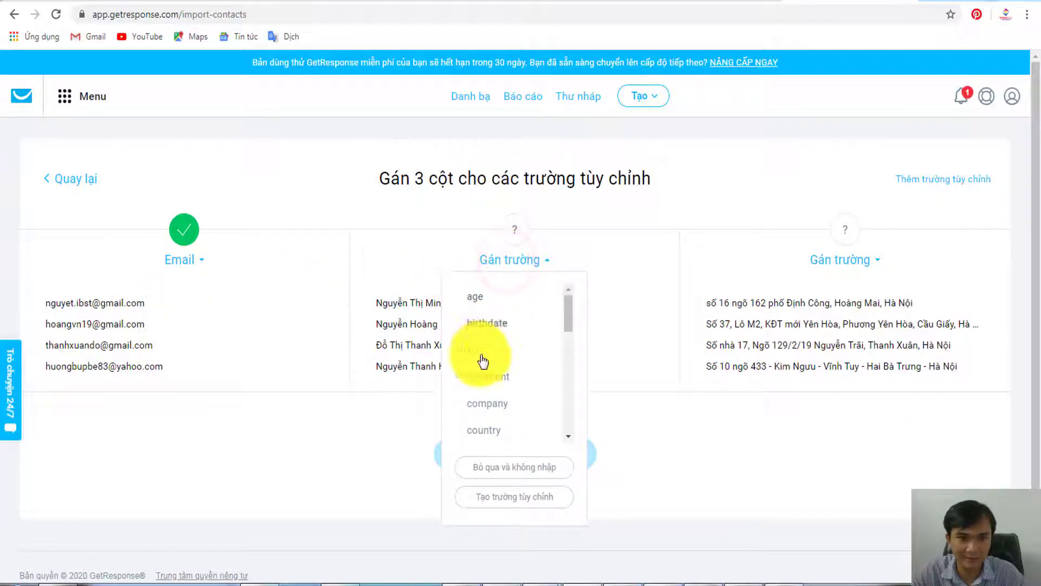
{"action": "scroll", "coordinate": [488, 360], "scroll_direction": "down", "scroll_amount": 2}
{"action": "scroll", "coordinate": [494, 362], "scroll_direction": "down", "scroll_amount": 3}
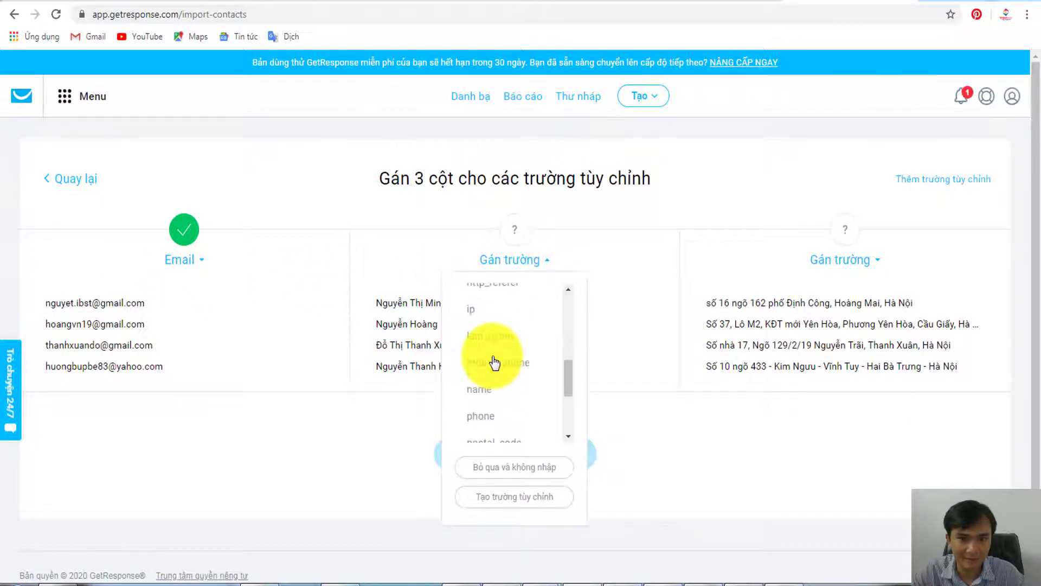
{"action": "left_click", "coordinate": [484, 390]}
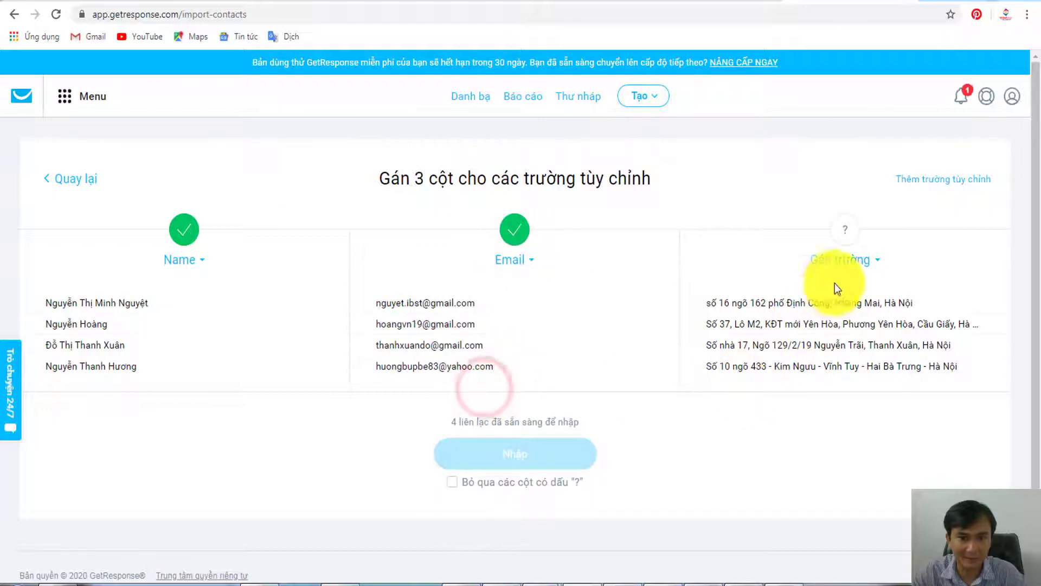
{"action": "left_click", "coordinate": [841, 260]}
{"action": "left_click", "coordinate": [811, 350]}
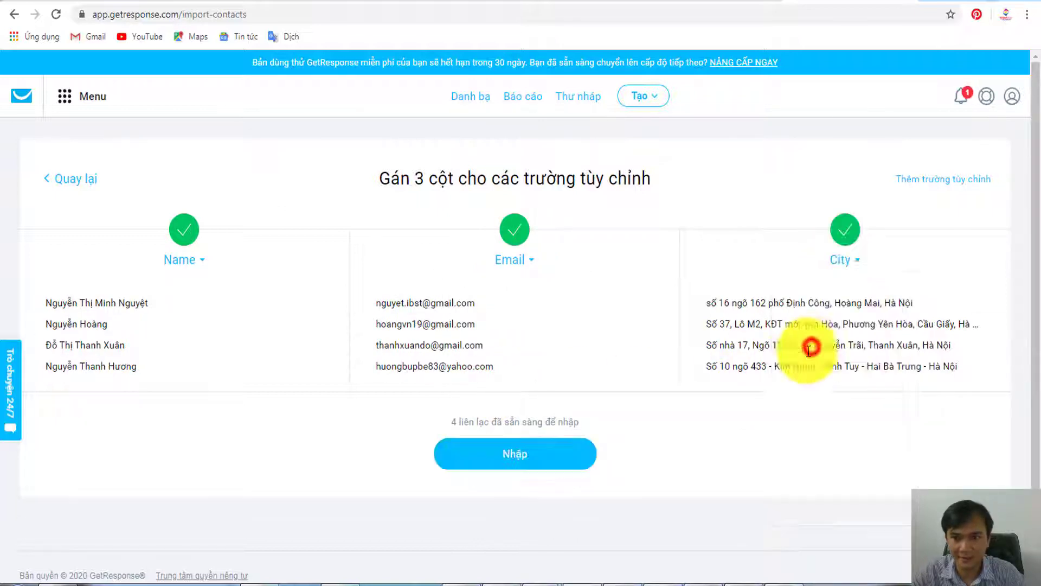
{"action": "left_click", "coordinate": [521, 456]}
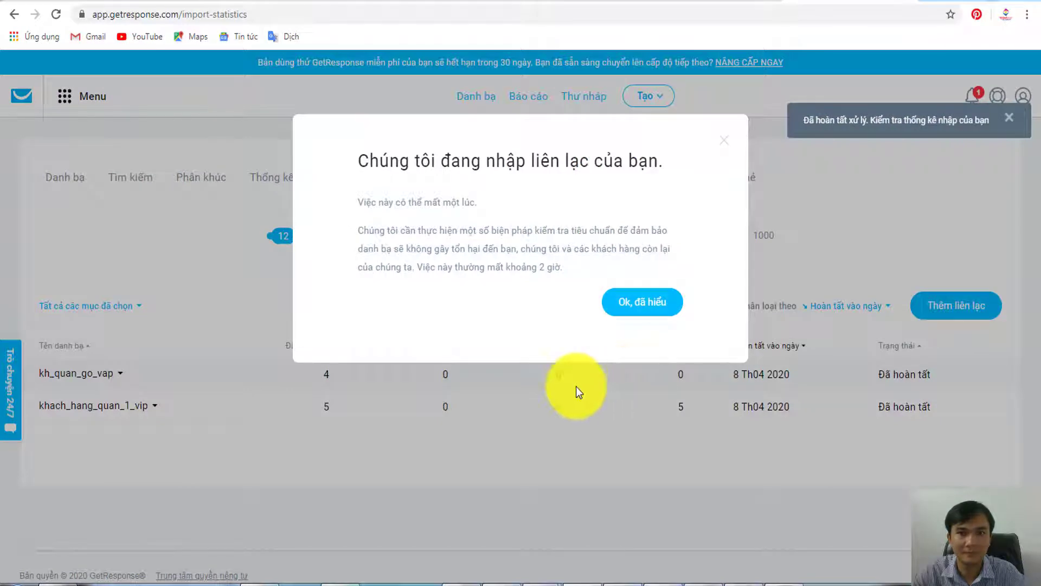
- Dismiss the import notice and expand import details for khach_hang_quan_1_vip and kh_quan_go_vap
{"action": "left_click", "coordinate": [642, 305]}
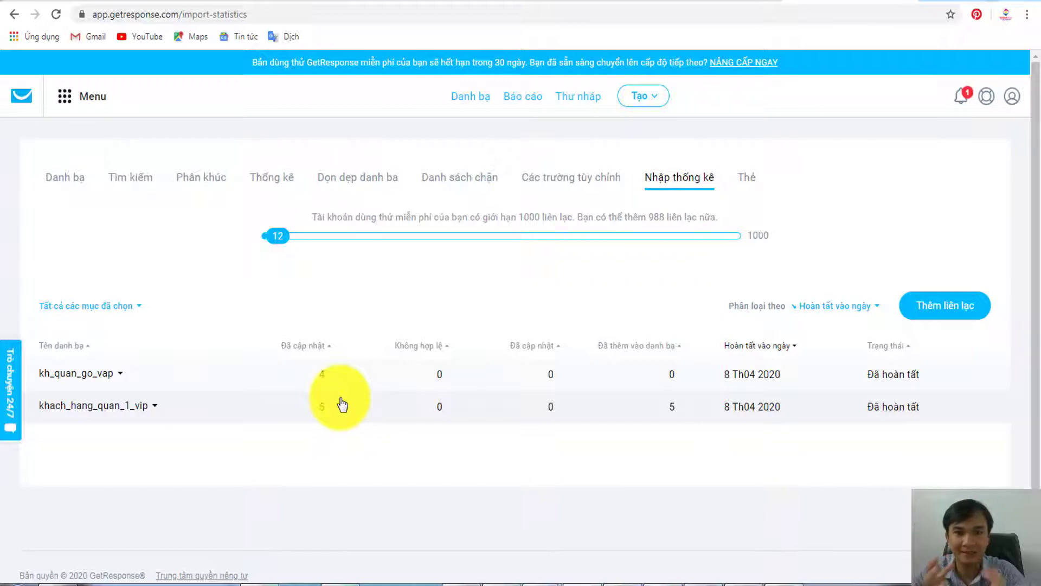
{"action": "left_click", "coordinate": [110, 406]}
{"action": "scroll", "coordinate": [418, 388], "scroll_direction": "down", "scroll_amount": 4}
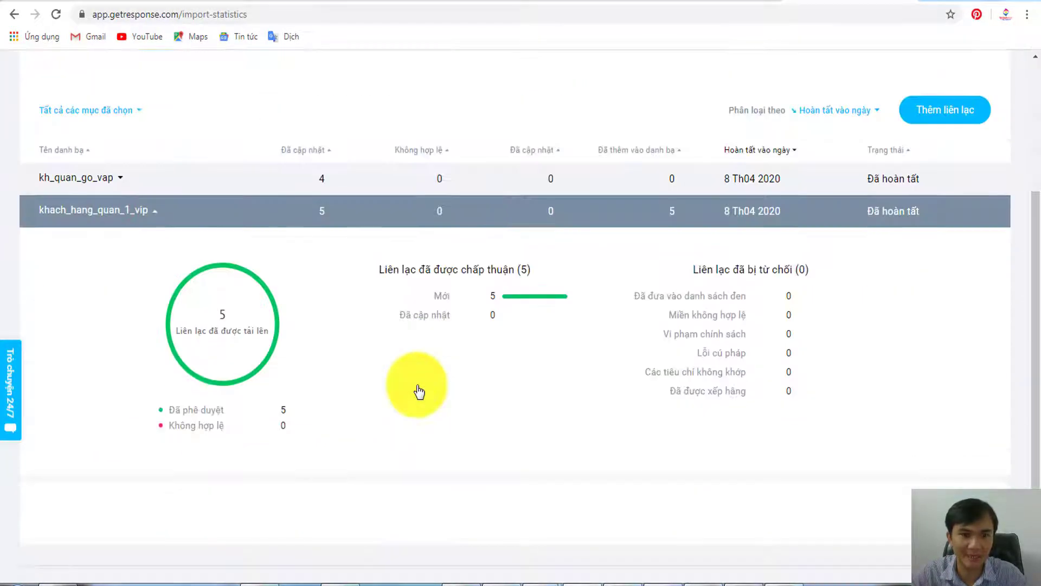
{"action": "scroll", "coordinate": [415, 399], "scroll_direction": "up", "scroll_amount": 3}
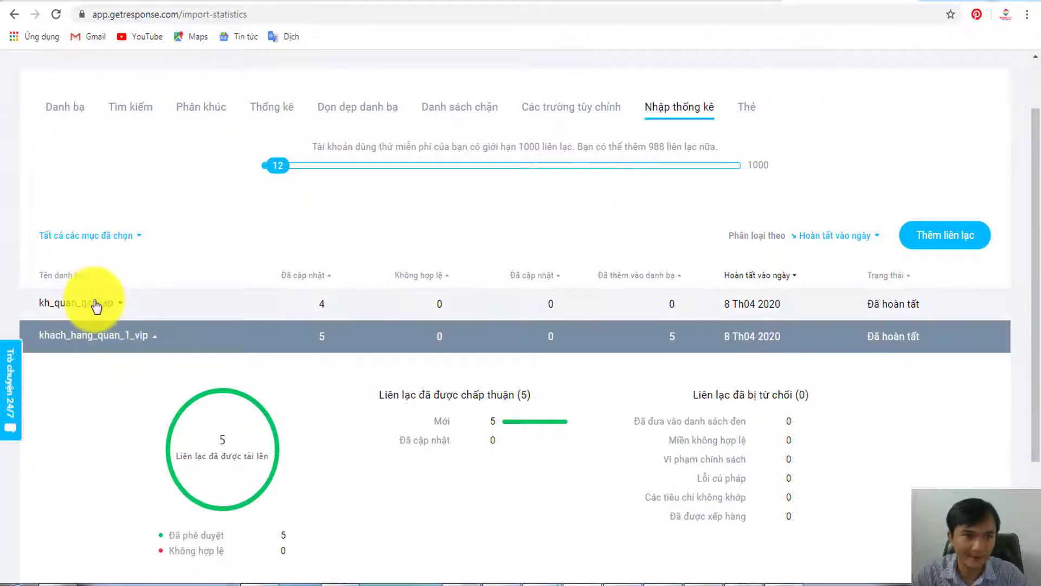
{"action": "left_click", "coordinate": [94, 302]}
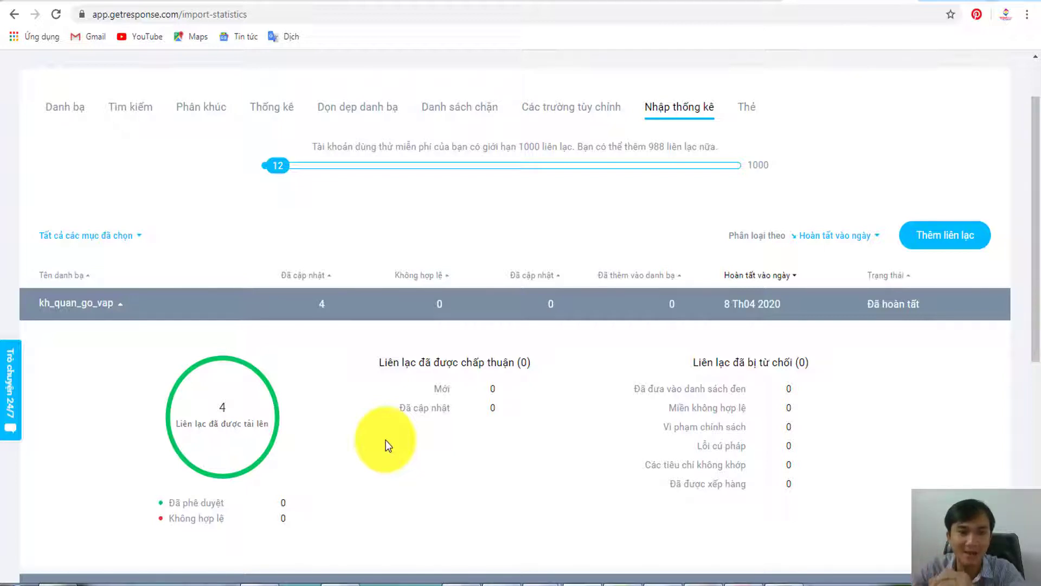
- Check the address in cell C28 of the 50 Email spreadsheet, then return to GetResponse import statistics
{"action": "left_click", "coordinate": [261, 581]}
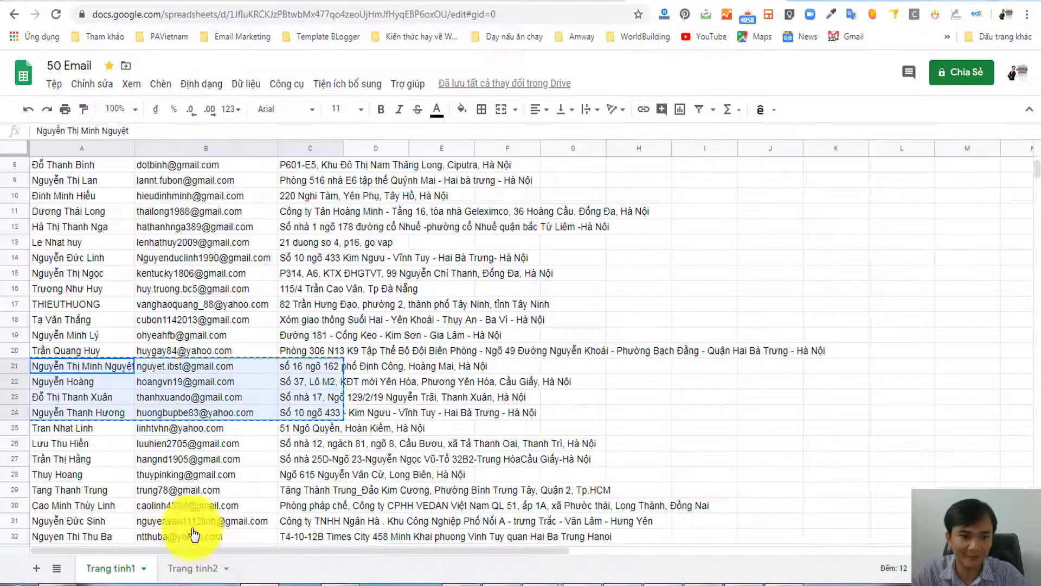
{"action": "scroll", "coordinate": [253, 292], "scroll_direction": "down", "scroll_amount": 2}
{"action": "left_click", "coordinate": [303, 398]}
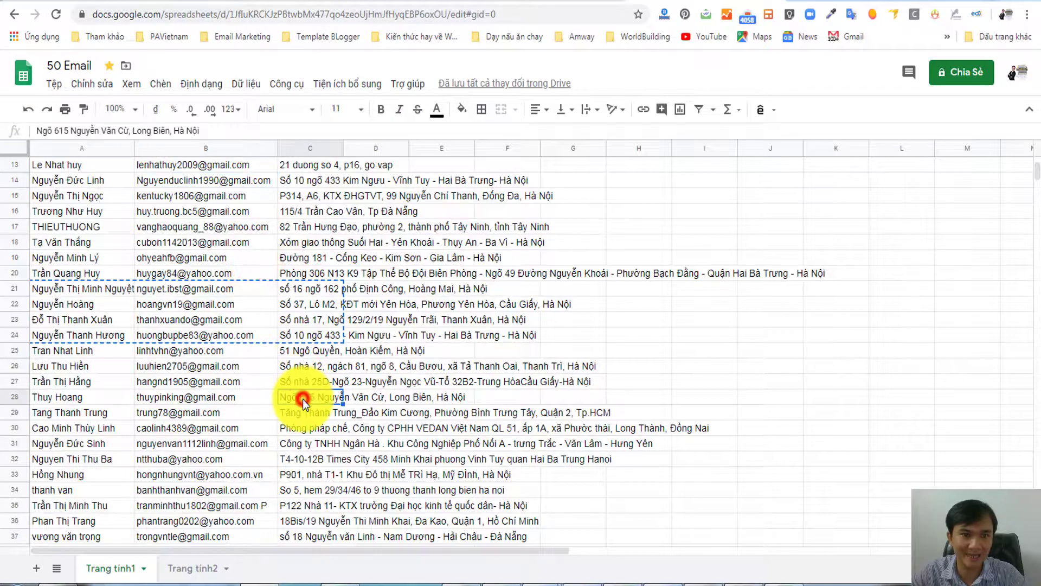
{"action": "scroll", "coordinate": [302, 400], "scroll_direction": "up", "scroll_amount": 2}
{"action": "scroll", "coordinate": [302, 399], "scroll_direction": "down", "scroll_amount": 3}
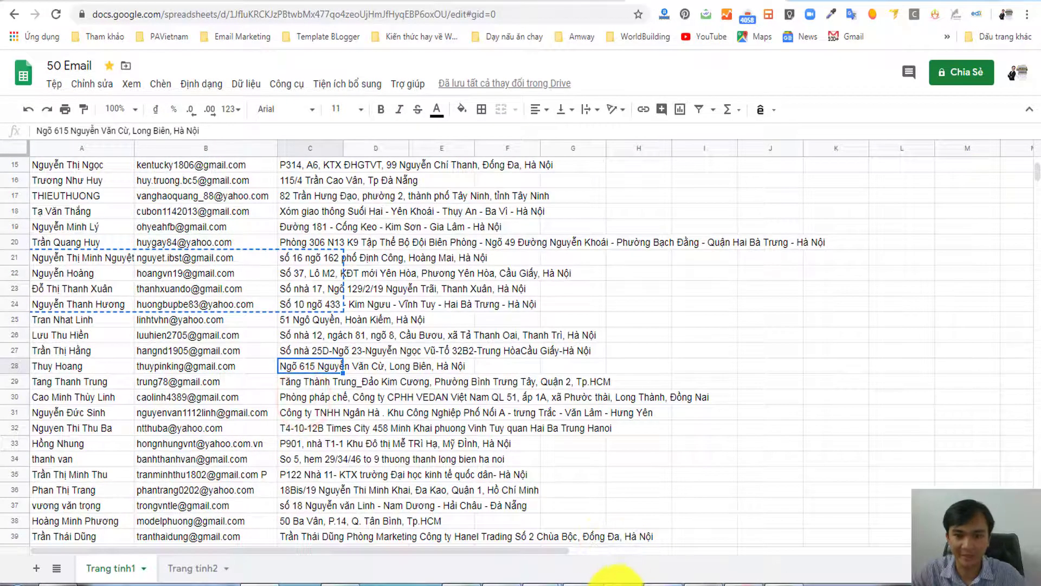
{"action": "left_click", "coordinate": [564, 581]}
{"action": "scroll", "coordinate": [468, 425], "scroll_direction": "down", "scroll_amount": 3}
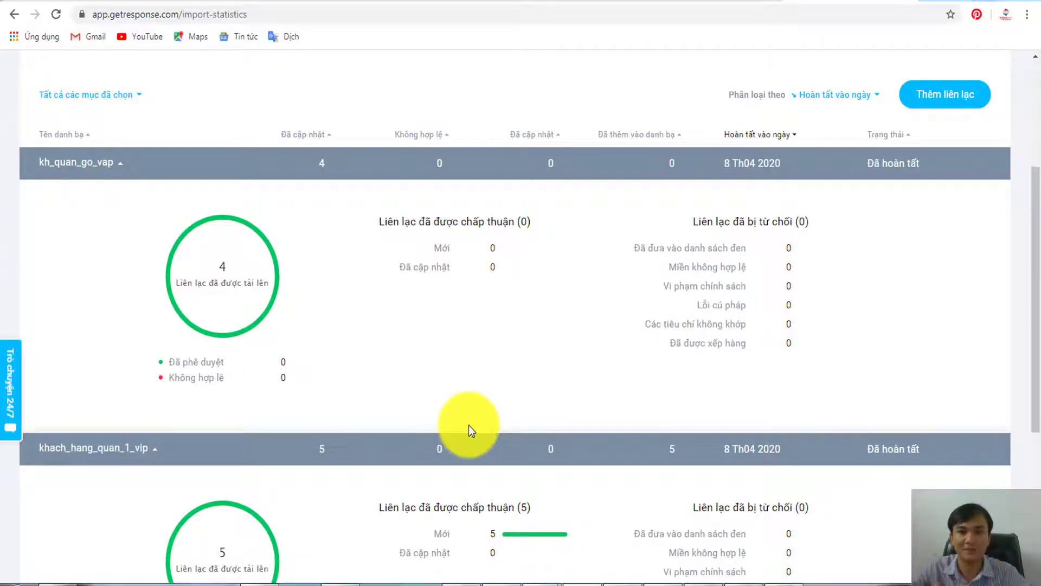
- Open the Danh bạ contact lists overview and highlight the total count of 12 contacts
{"action": "scroll", "coordinate": [468, 425], "scroll_direction": "up", "scroll_amount": 3}
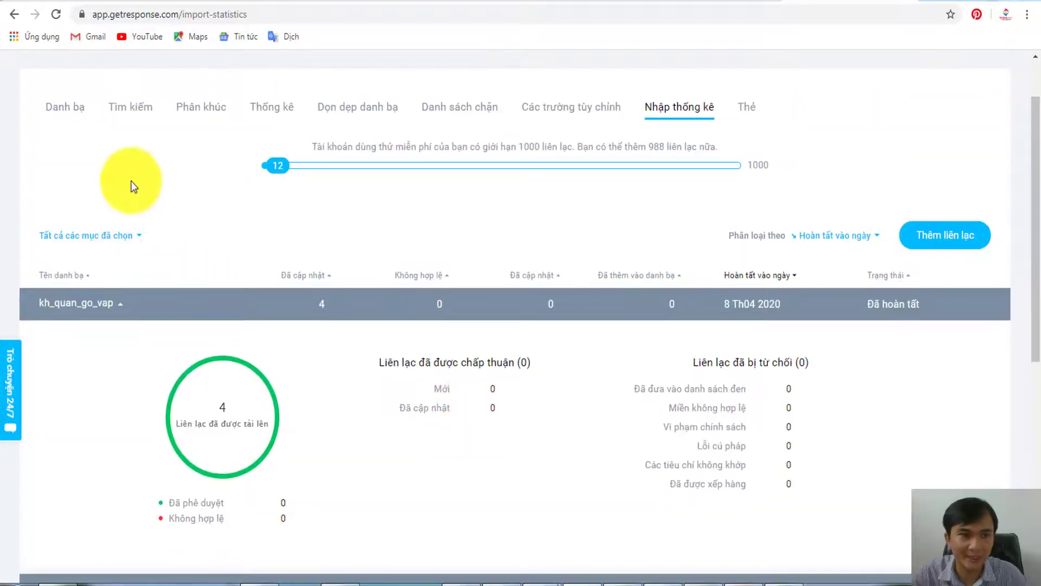
{"action": "left_click", "coordinate": [68, 107]}
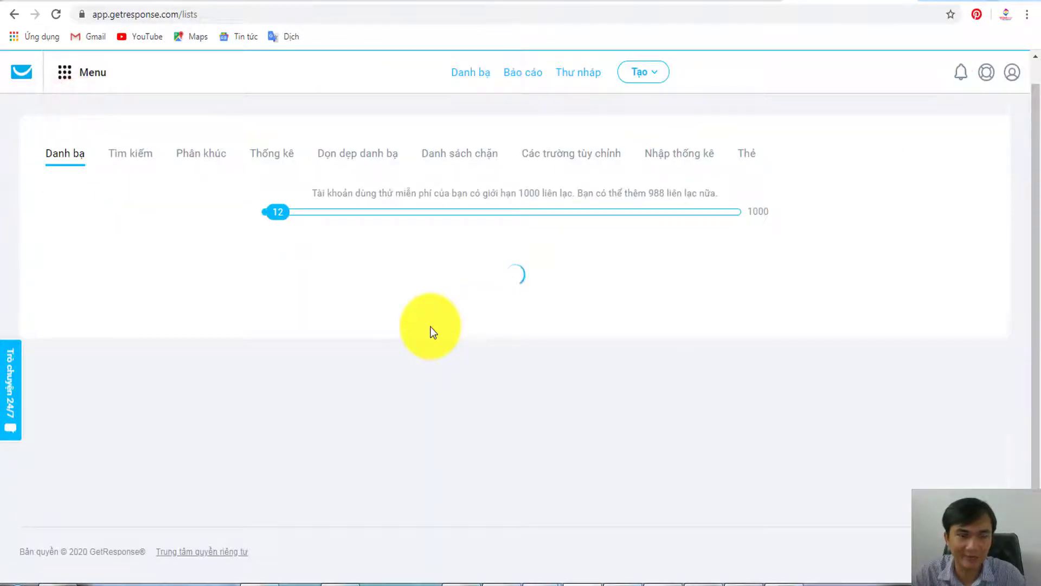
{"action": "scroll", "coordinate": [432, 331], "scroll_direction": "down", "scroll_amount": 1}
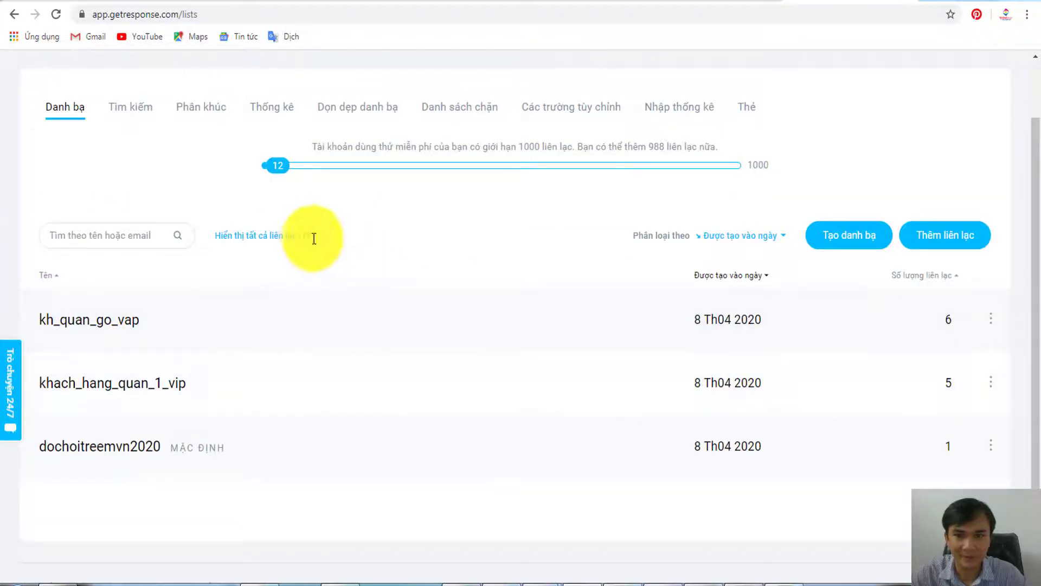
{"action": "left_click", "coordinate": [318, 235]}
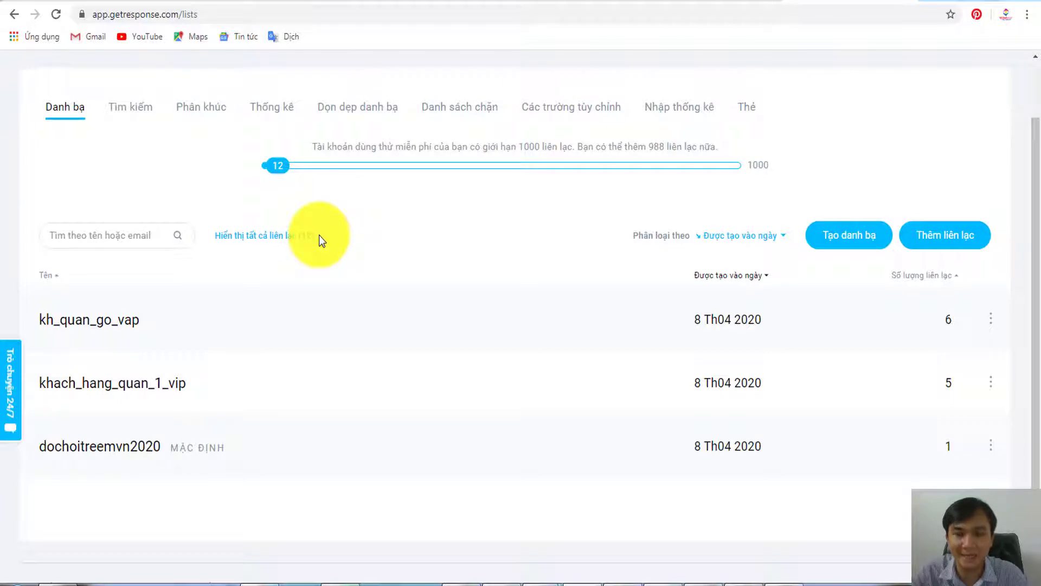
{"action": "left_click_drag", "start_coordinate": [318, 235], "coordinate": [302, 238]}
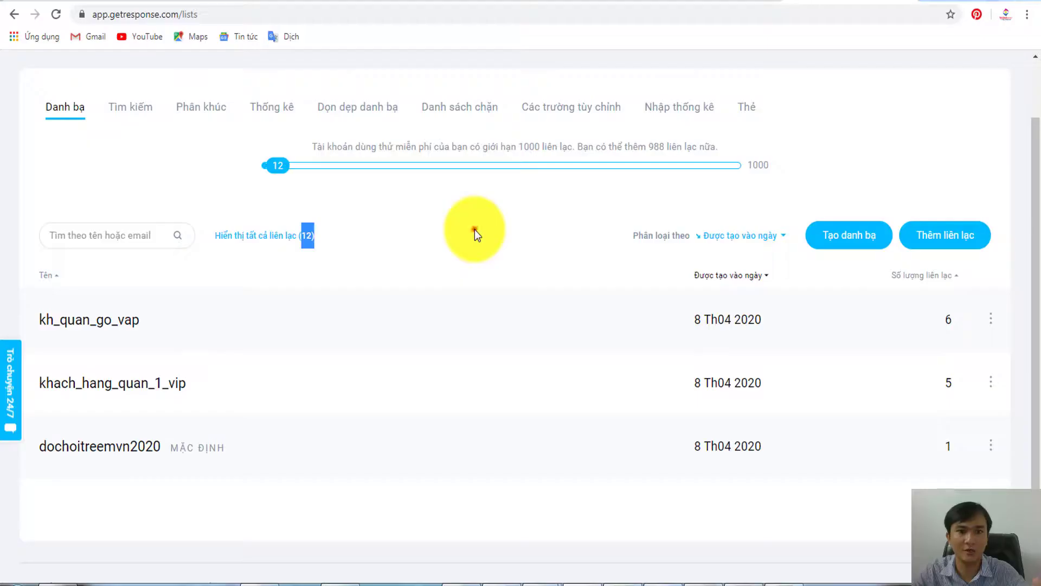
{"action": "left_click", "coordinate": [474, 230]}
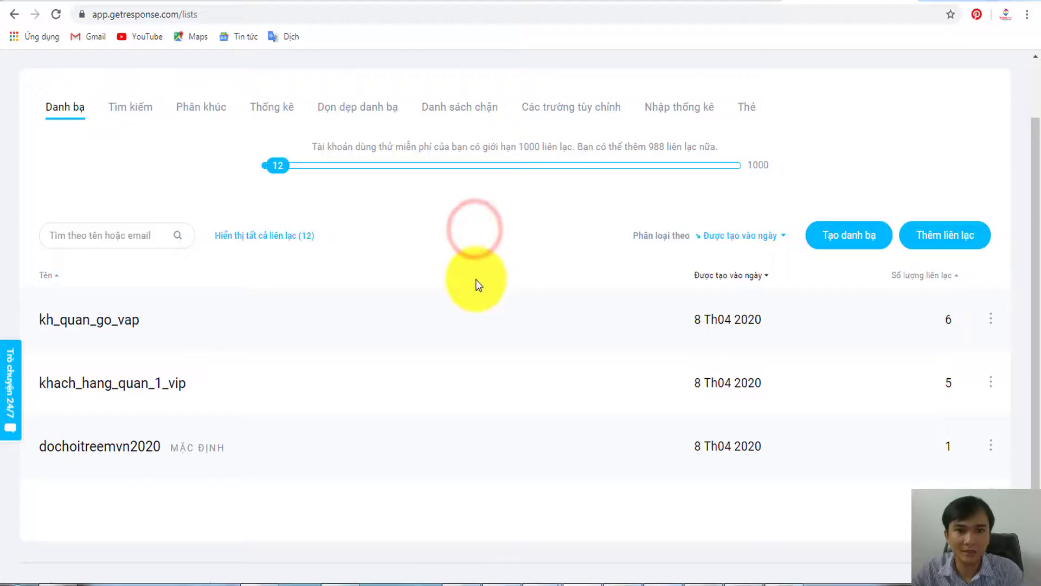
{"action": "scroll", "coordinate": [480, 282], "scroll_direction": "up", "scroll_amount": 2}
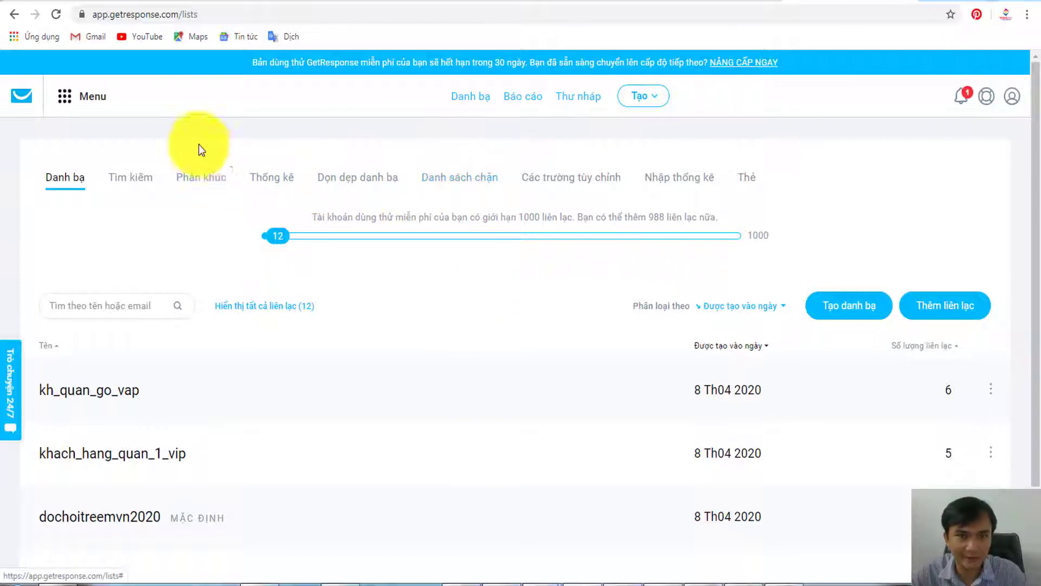
- Go to Tiếp thị qua email in the main menu and start a new newsletter with Tạo bản tin
{"action": "left_click", "coordinate": [68, 99]}
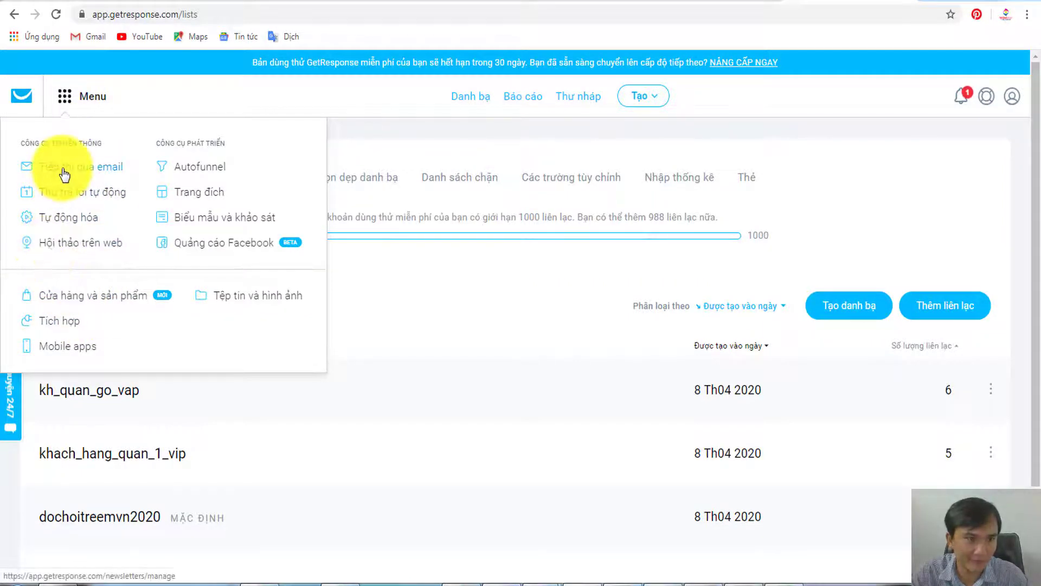
{"action": "left_click", "coordinate": [64, 173]}
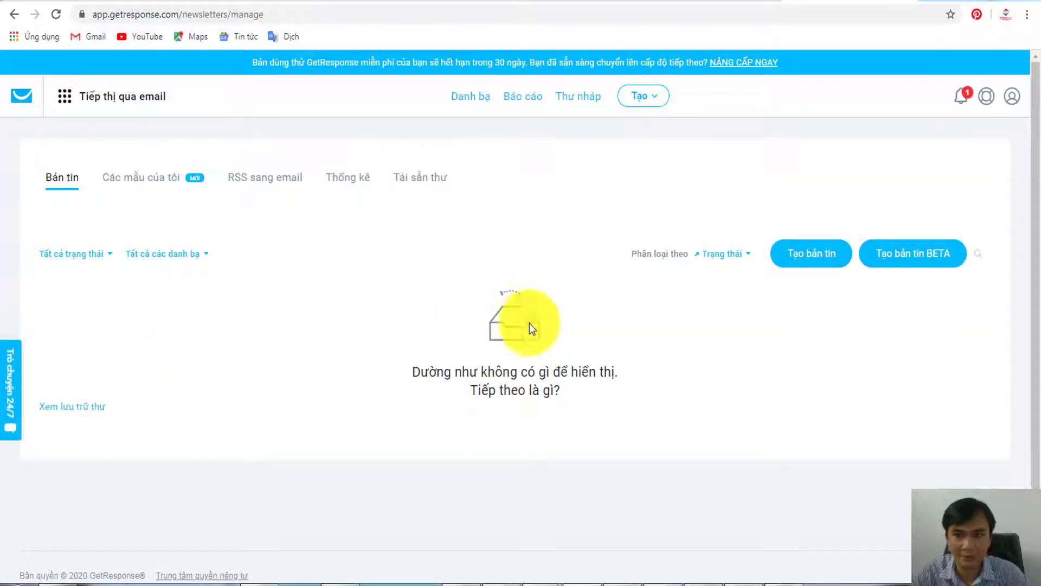
{"action": "left_click", "coordinate": [808, 260]}
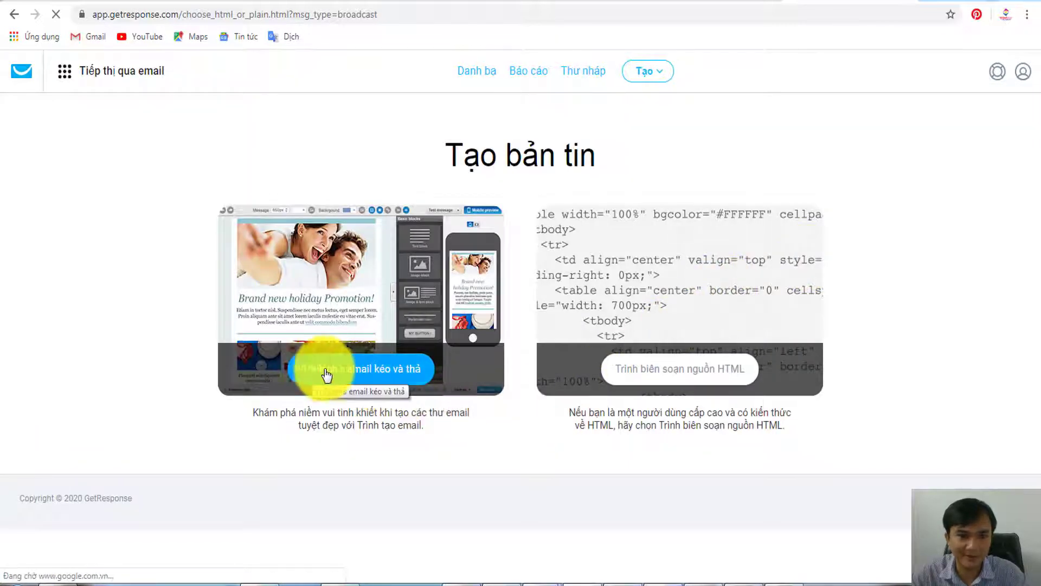
- Choose the drag-and-drop email editor and link the newsletter to the kh_quan_go_vap list
{"action": "left_click", "coordinate": [380, 372]}
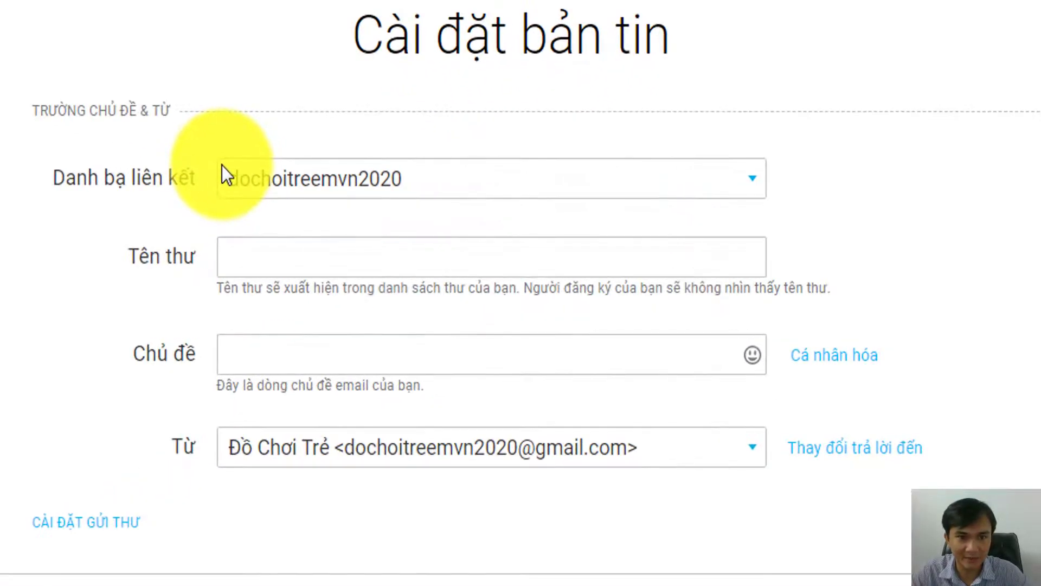
{"action": "left_click", "coordinate": [350, 183]}
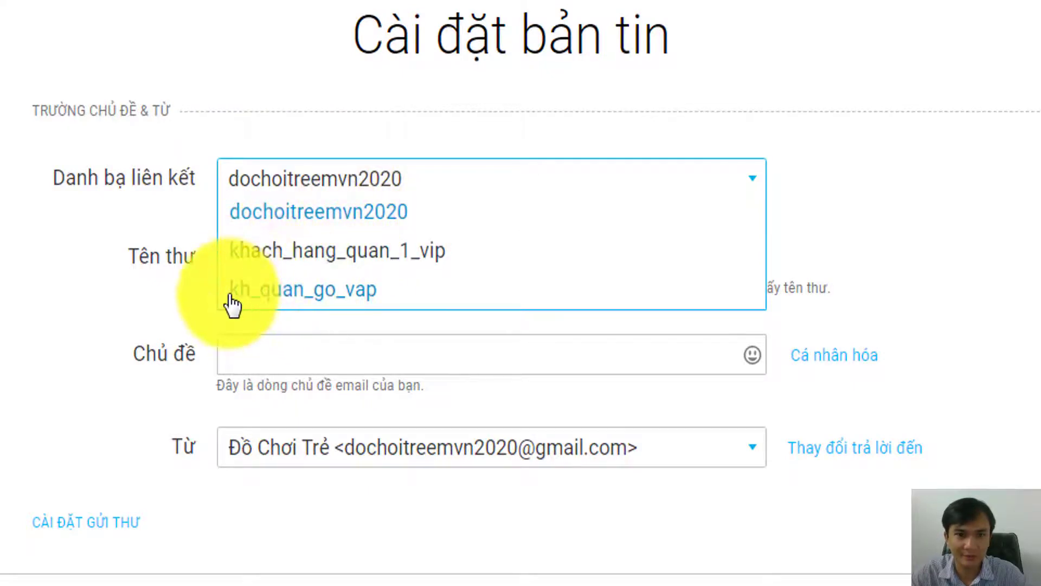
{"action": "left_click", "coordinate": [303, 296]}
- Name the newsletter 'Gửi mẫu cho khách hàng (test)' and move on to the subject field
{"action": "left_click", "coordinate": [277, 269]}
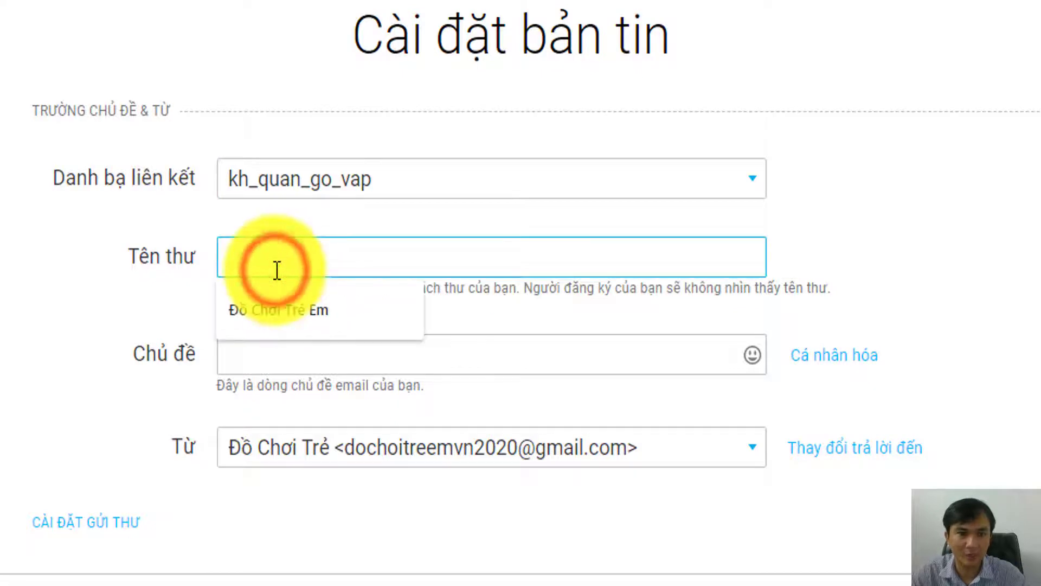
{"action": "left_click", "coordinate": [506, 302]}
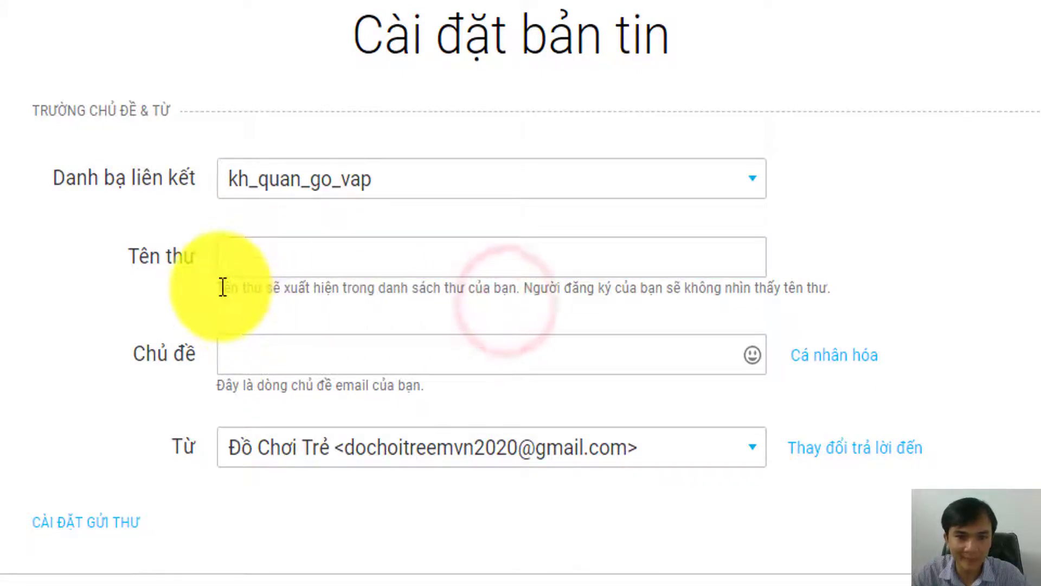
{"action": "left_click_drag", "start_coordinate": [223, 288], "coordinate": [764, 285]}
{"action": "left_click", "coordinate": [762, 286]}
{"action": "left_click", "coordinate": [301, 265]}
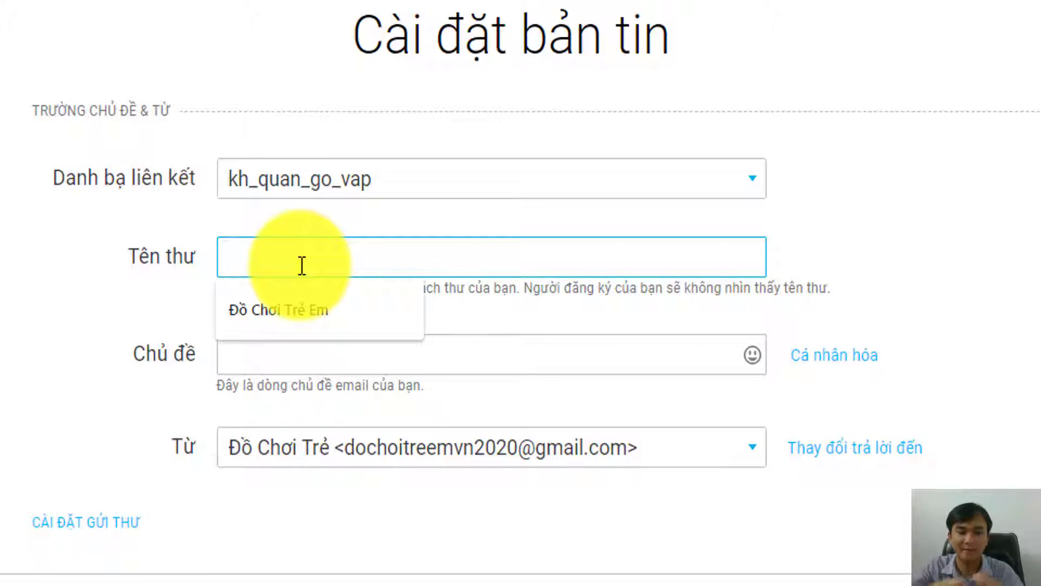
{"action": "type", "text": "ửi "}
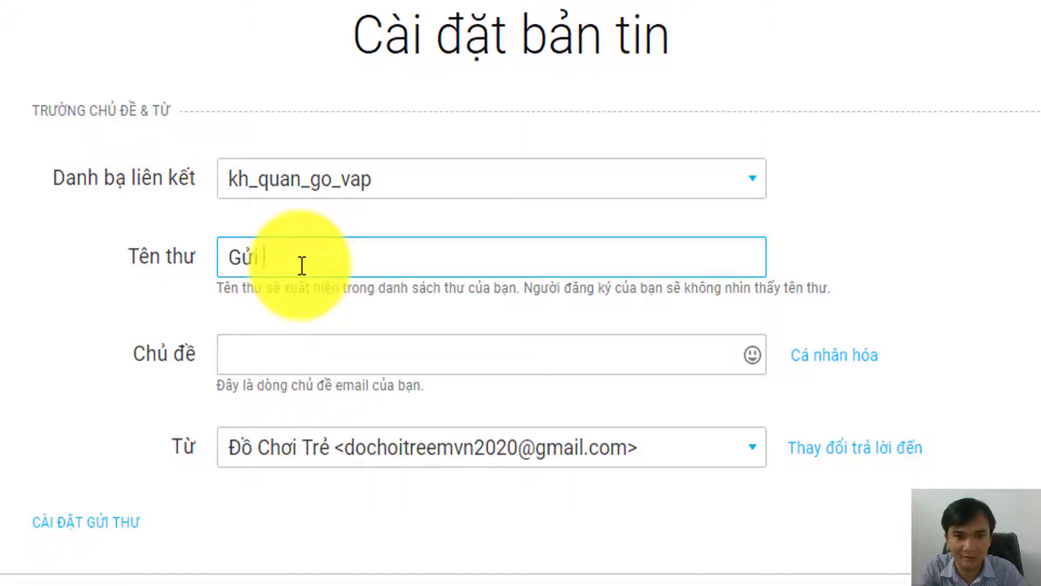
{"action": "type", "text": "mau cho khách hang"}
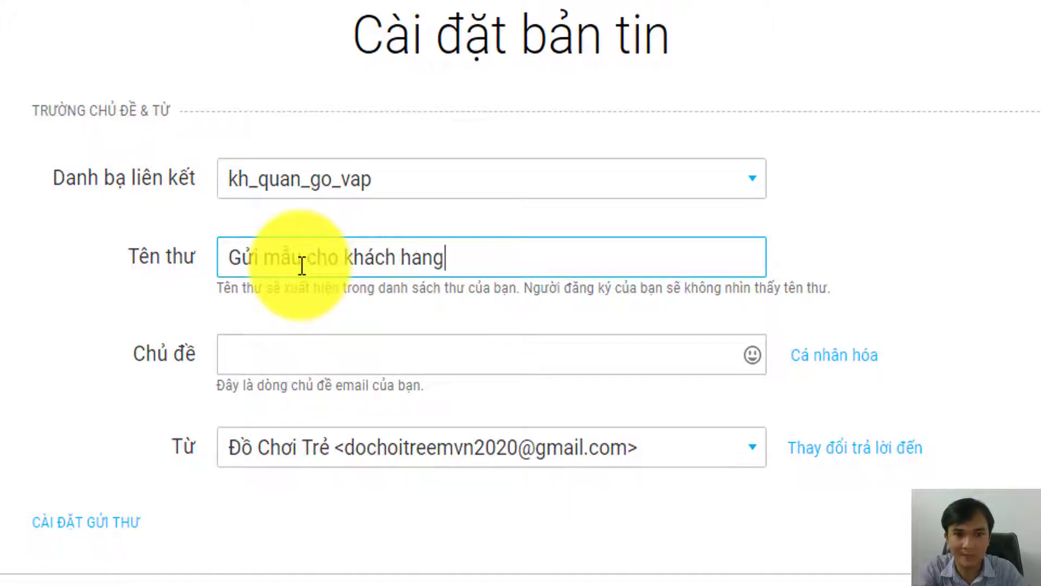
{"action": "type", "text": " (test"}
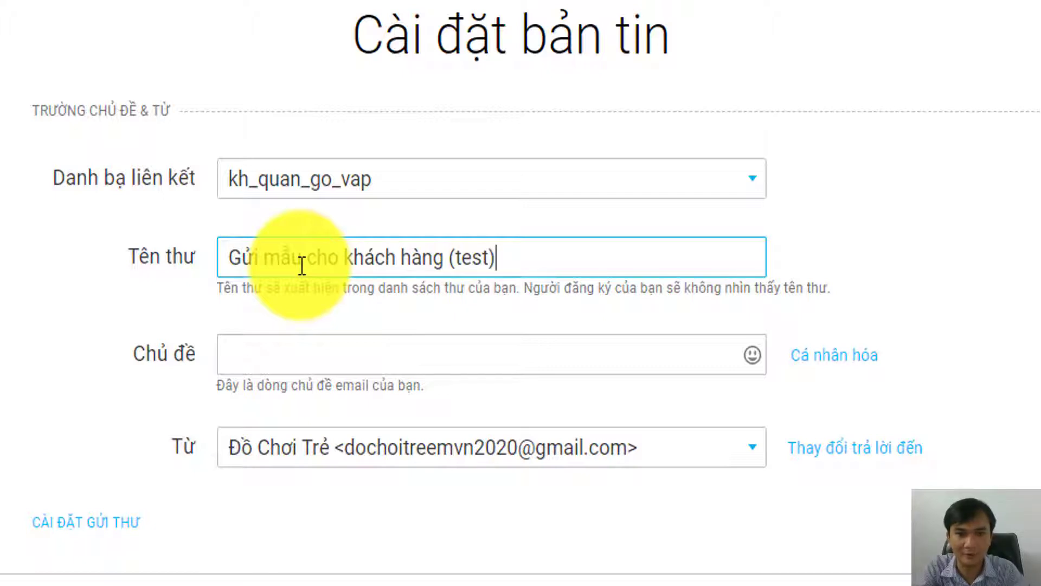
{"action": "left_click", "coordinate": [304, 352]}
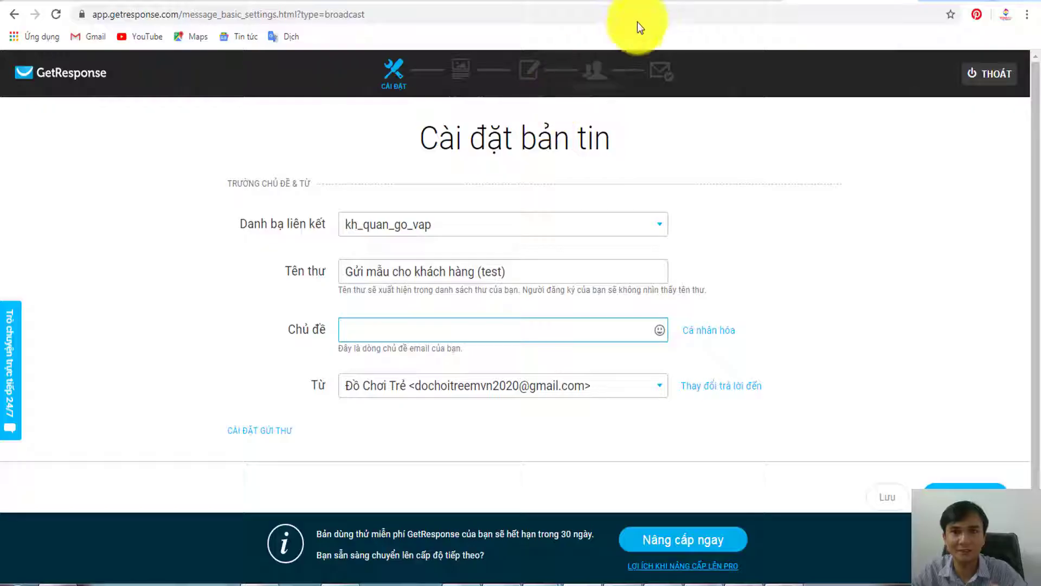
{"action": "left_click", "coordinate": [692, 3]}
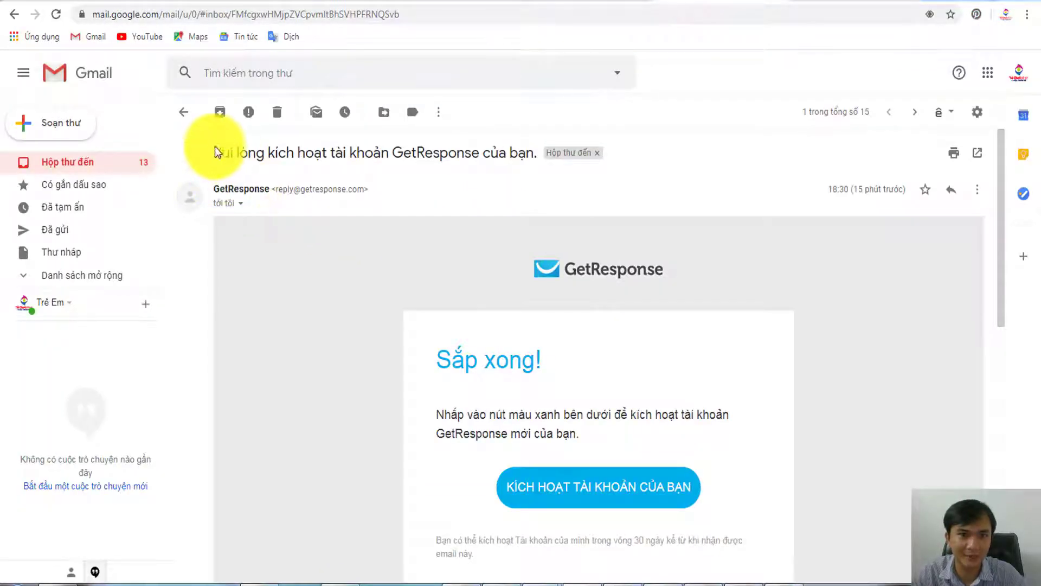
- Highlight the subject line of GetResponse's activation email in Gmail
{"action": "left_click_drag", "start_coordinate": [215, 149], "coordinate": [477, 147]}
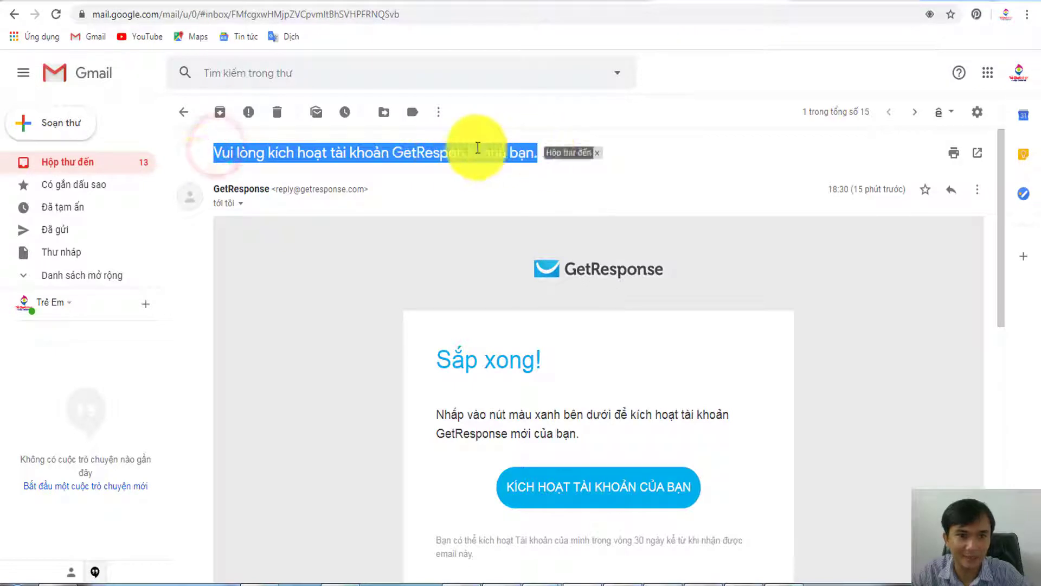
{"action": "left_click", "coordinate": [82, 162]}
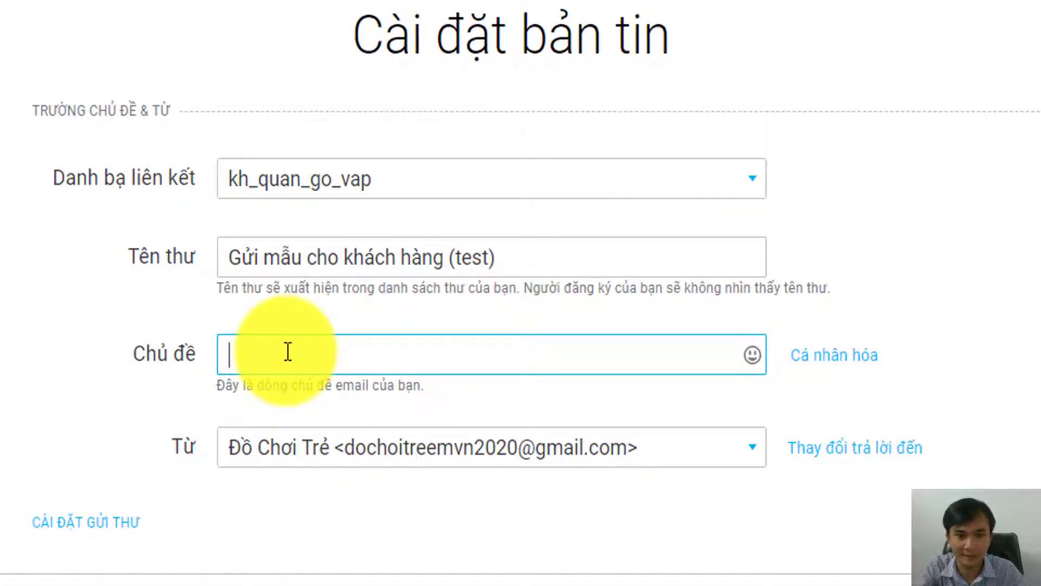
- Begin the newsletter subject with 'Chúc', then switch to the 50 Email spreadsheet
{"action": "type", "text": "Thư"}
{"action": "key", "text": "BackSpace"}
{"action": "key", "text": "BackSpace"}
{"action": "key", "text": "BackSpace"}
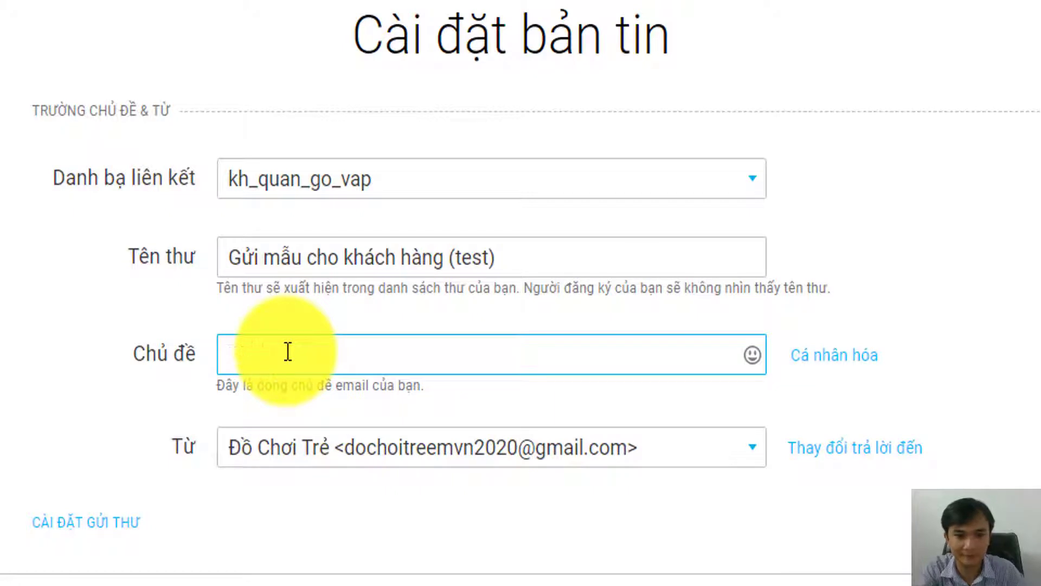
{"action": "type", "text": "Chúc"}
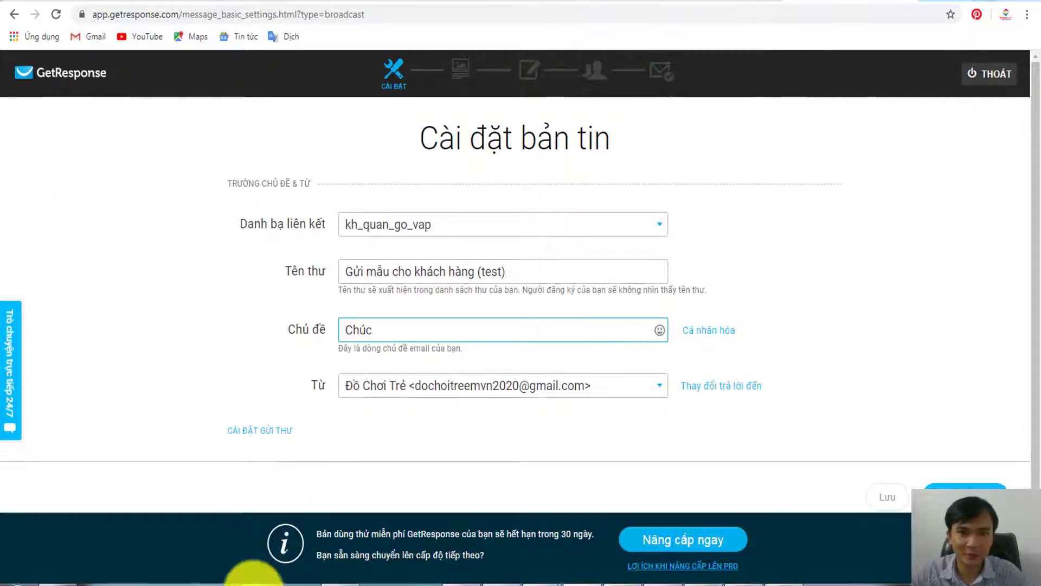
{"action": "left_click", "coordinate": [262, 580]}
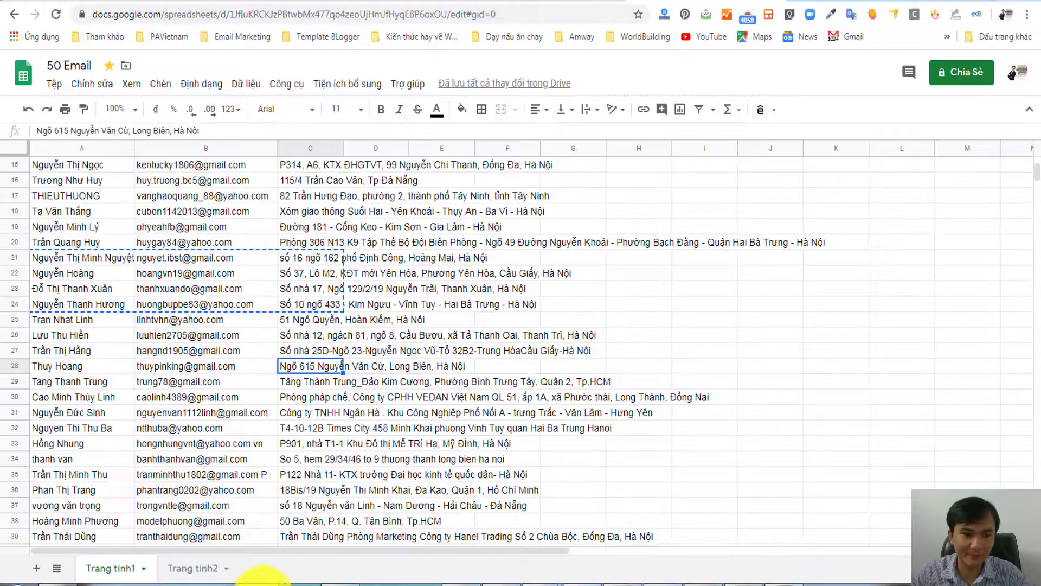
- Review the customer names in column A (A9–A28) of the 50 Email sheet, then return to GetResponse
{"action": "left_click", "coordinate": [89, 366]}
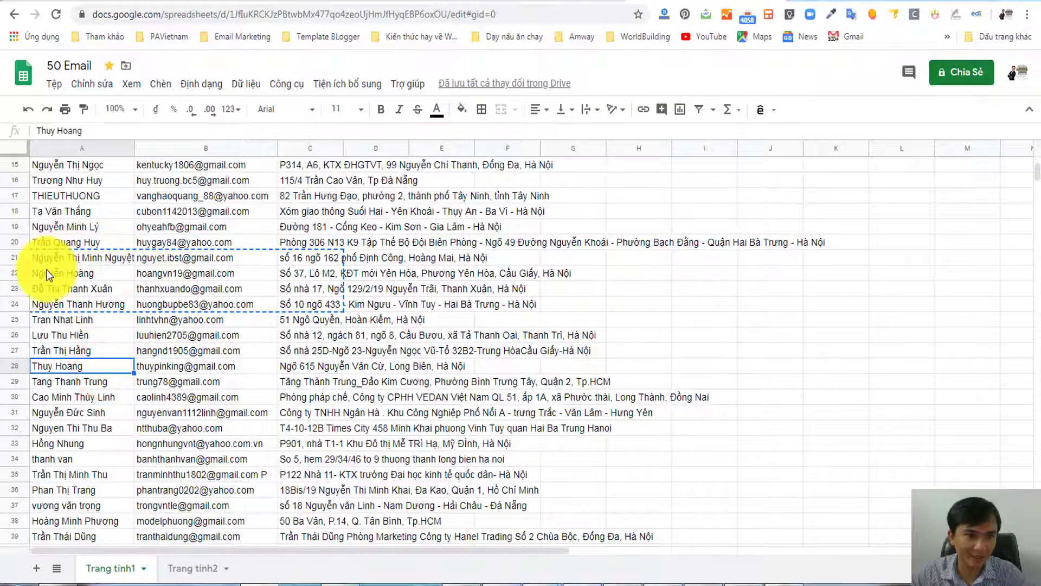
{"action": "left_click", "coordinate": [90, 289]}
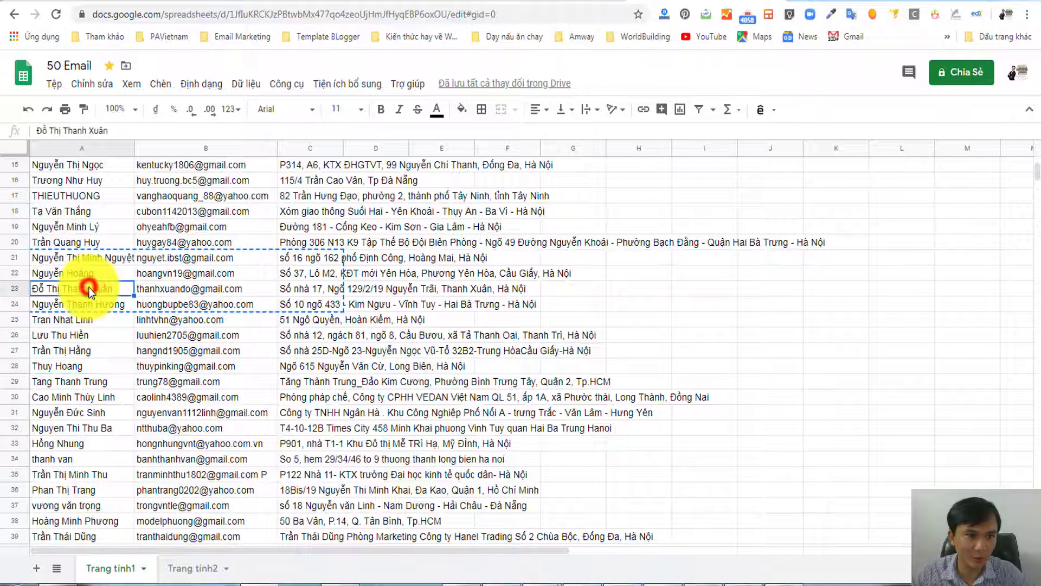
{"action": "left_click", "coordinate": [52, 306]}
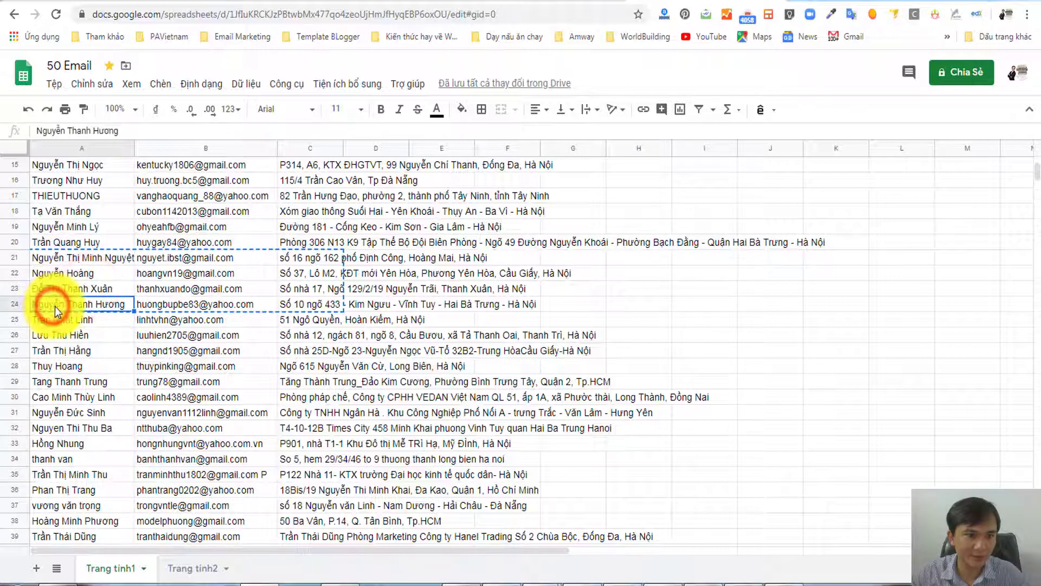
{"action": "left_click", "coordinate": [62, 305]}
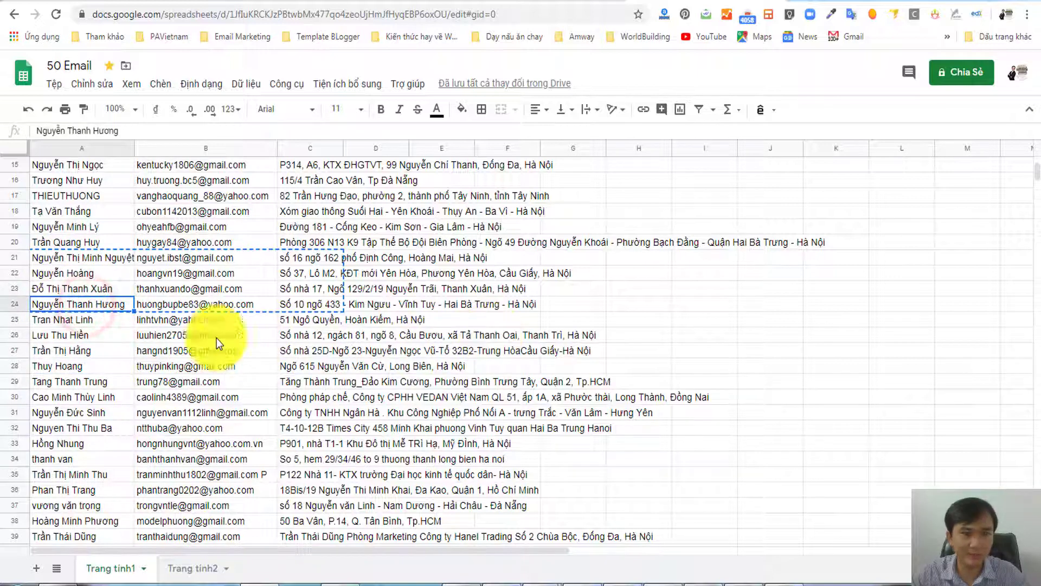
{"action": "left_click_drag", "start_coordinate": [78, 289], "coordinate": [80, 412]}
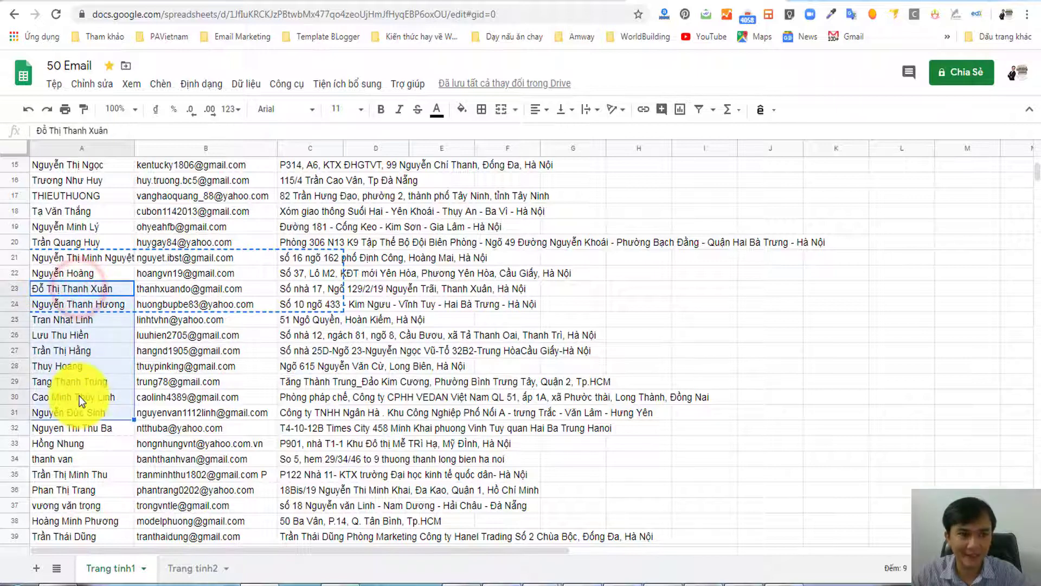
{"action": "scroll", "coordinate": [79, 401], "scroll_direction": "up", "scroll_amount": 2}
{"action": "left_click_drag", "start_coordinate": [69, 174], "coordinate": [70, 386]}
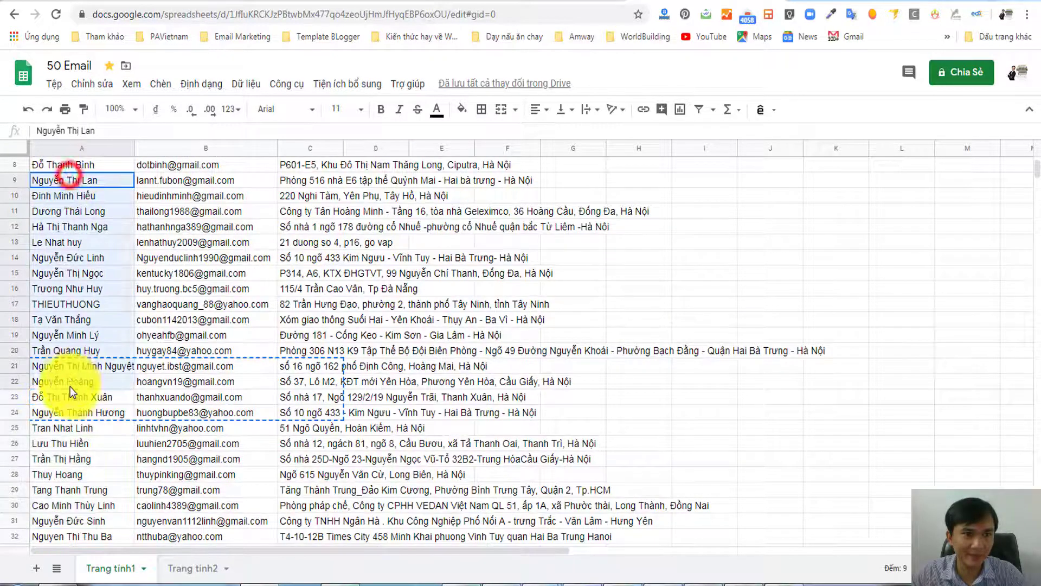
{"action": "left_click", "coordinate": [74, 386]}
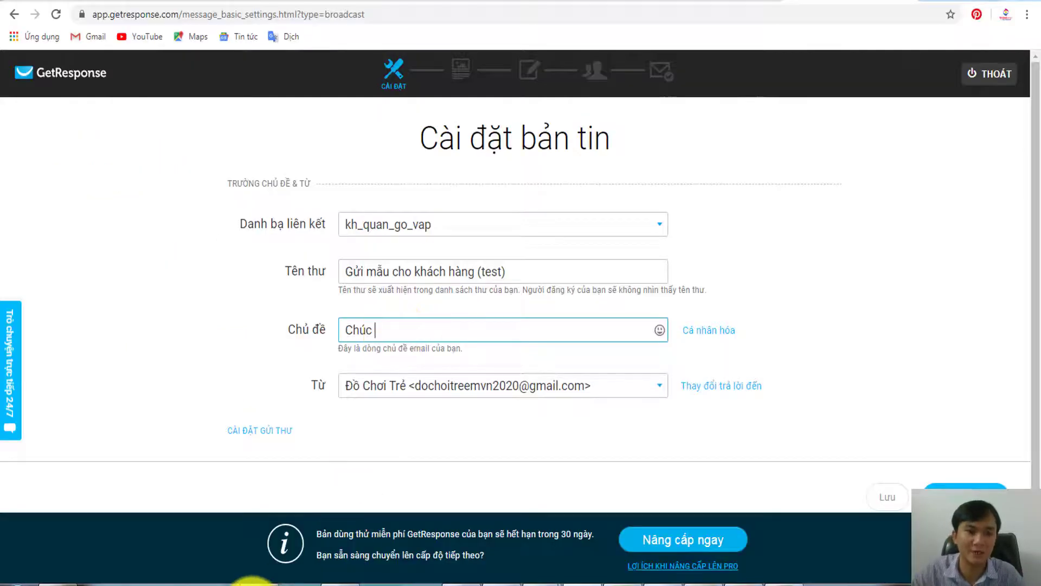
{"action": "key", "text": "alt+Tab"}
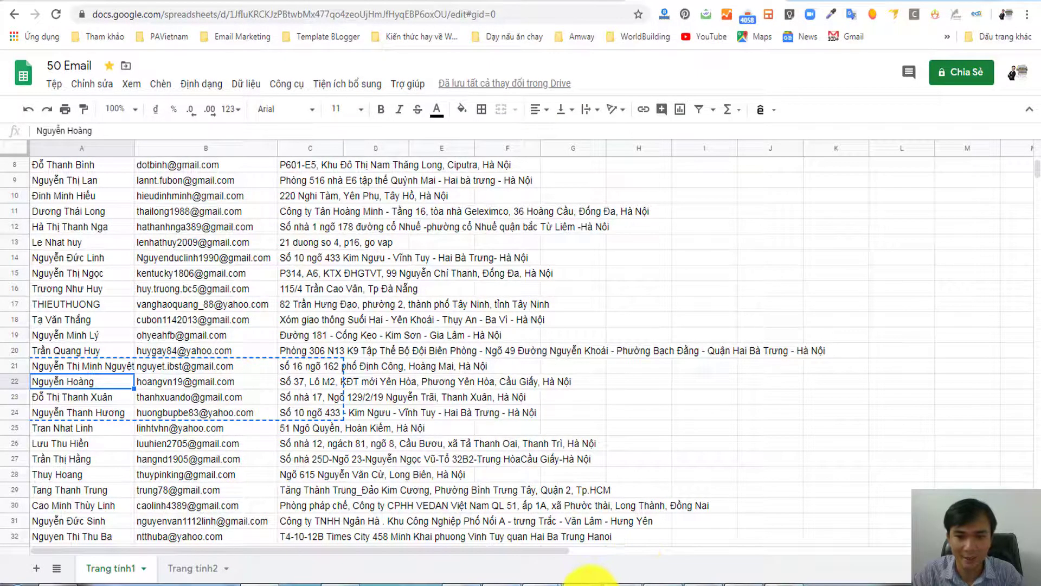
{"action": "key", "text": "alt+Tab"}
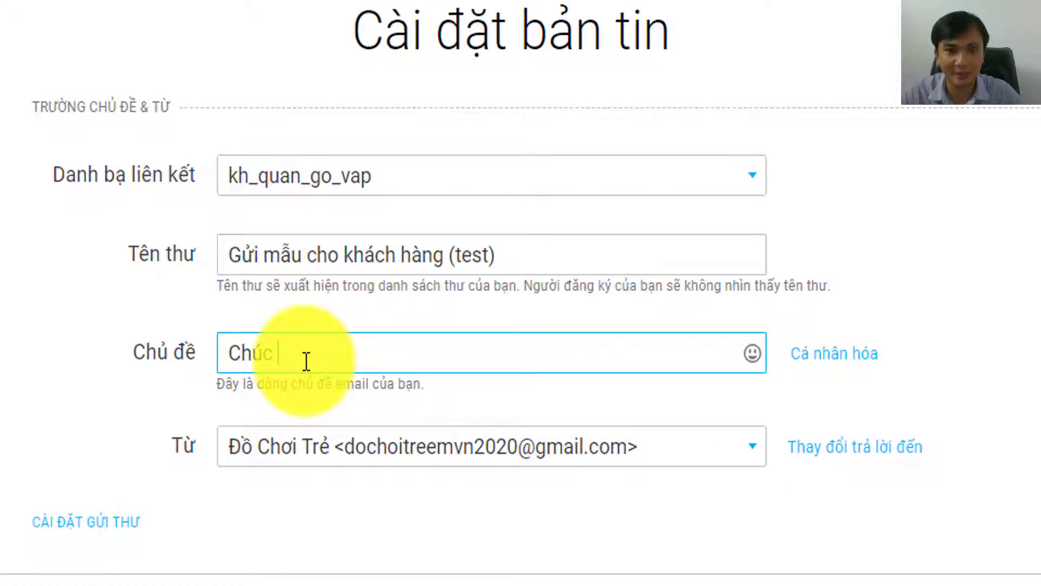
- Make the subject [[name]] followed by 'buổi tối vui vẻ, an lành.' and continue to the template step
{"action": "left_click", "coordinate": [827, 358]}
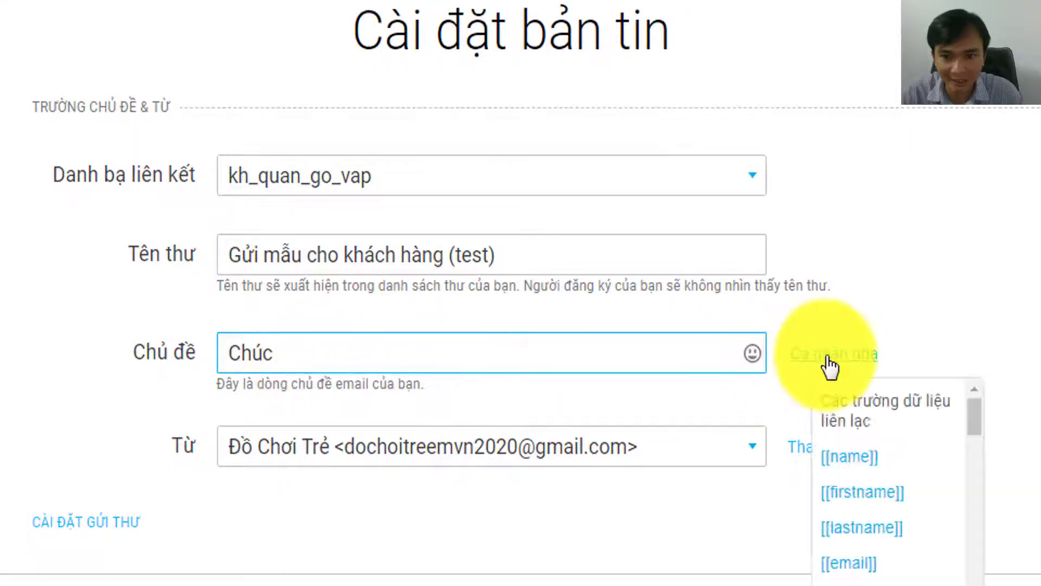
{"action": "left_click", "coordinate": [859, 473]}
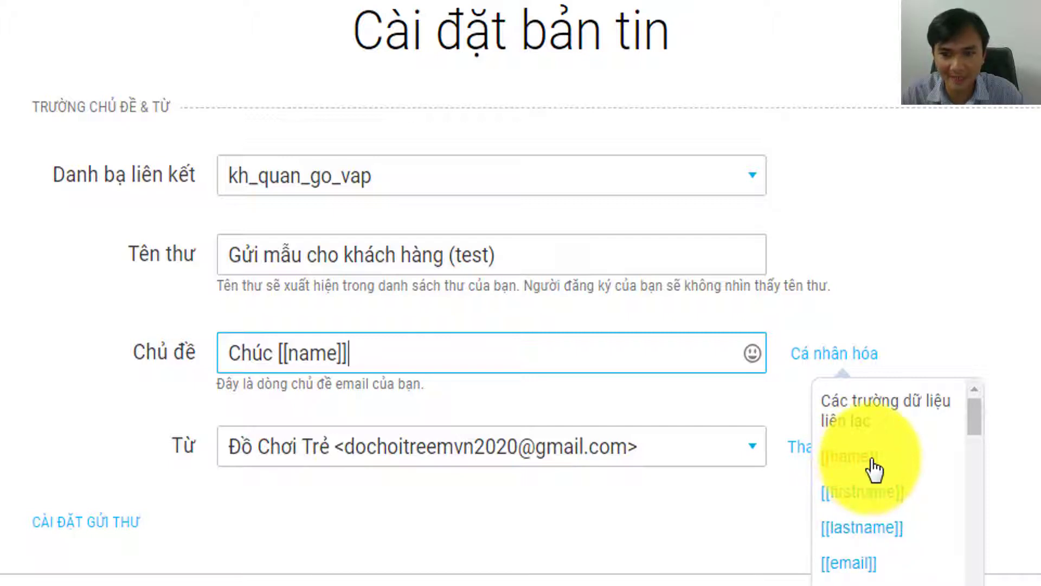
{"action": "left_click", "coordinate": [970, 286]}
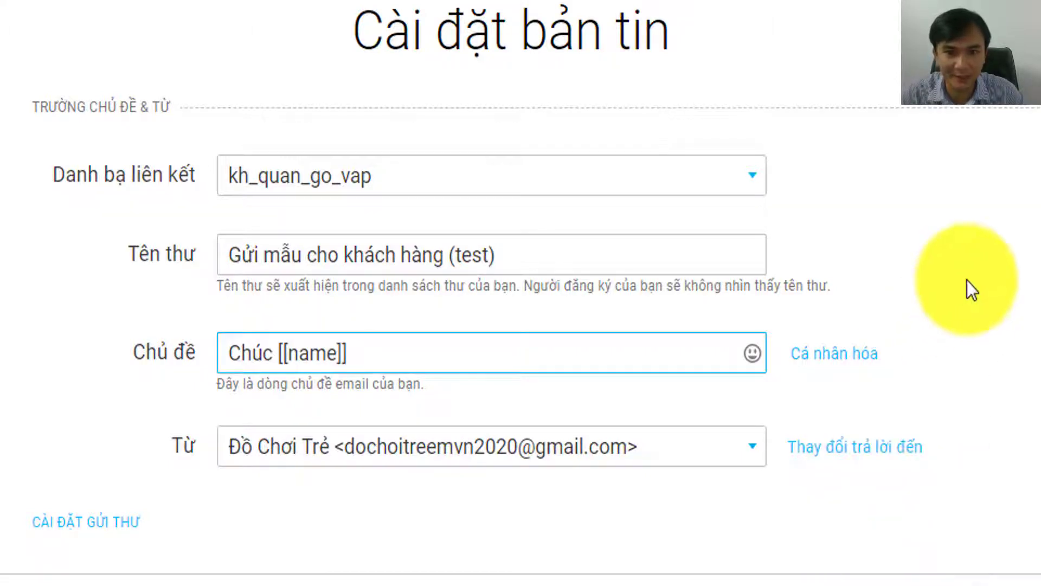
{"action": "left_click", "coordinate": [613, 358]}
{"action": "type", "text": "buổi to"}
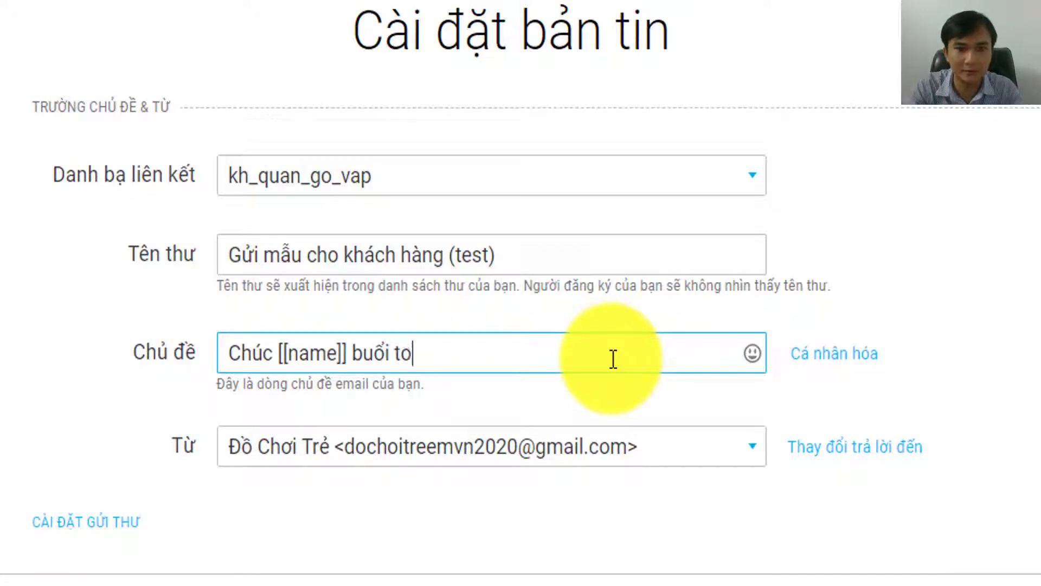
{"action": "key", "text": "BackSpace"}
{"action": "type", "text": "ối vui vẻ"}
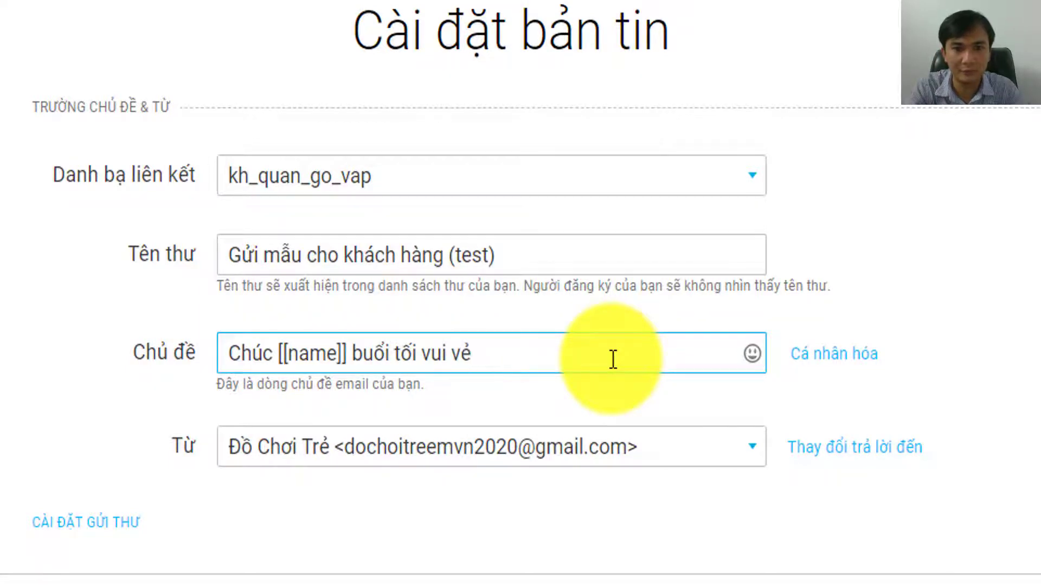
{"action": "type", "text": ", an lành."}
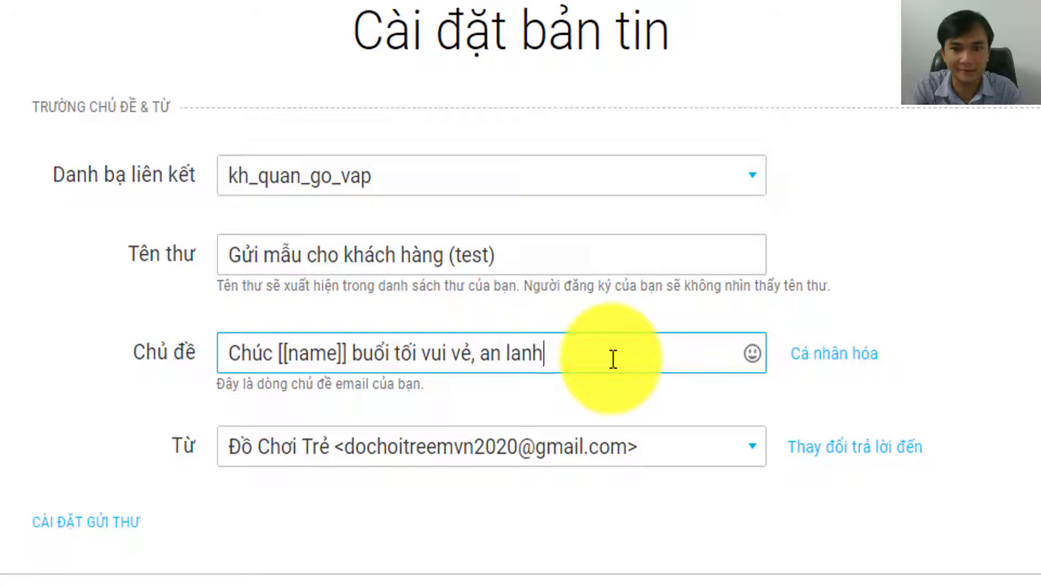
{"action": "scroll", "coordinate": [463, 411], "scroll_direction": "down", "scroll_amount": 2}
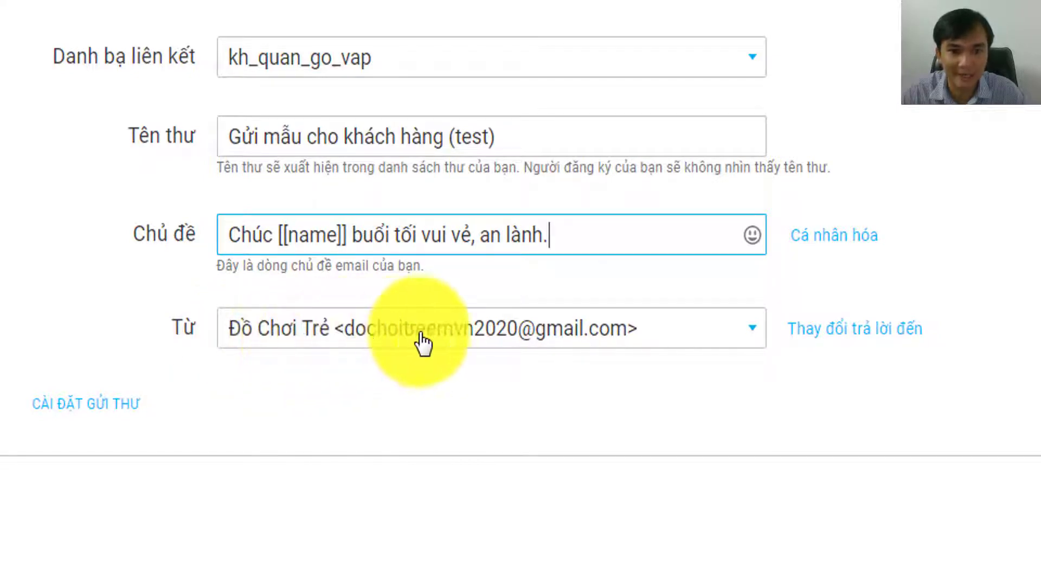
{"action": "left_click", "coordinate": [318, 342]}
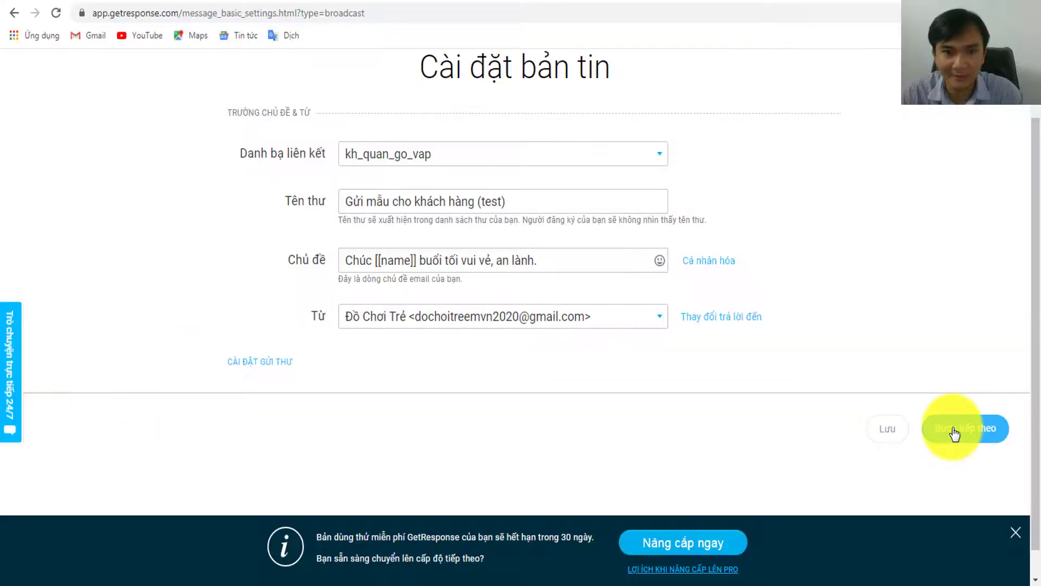
{"action": "left_click", "coordinate": [954, 433]}
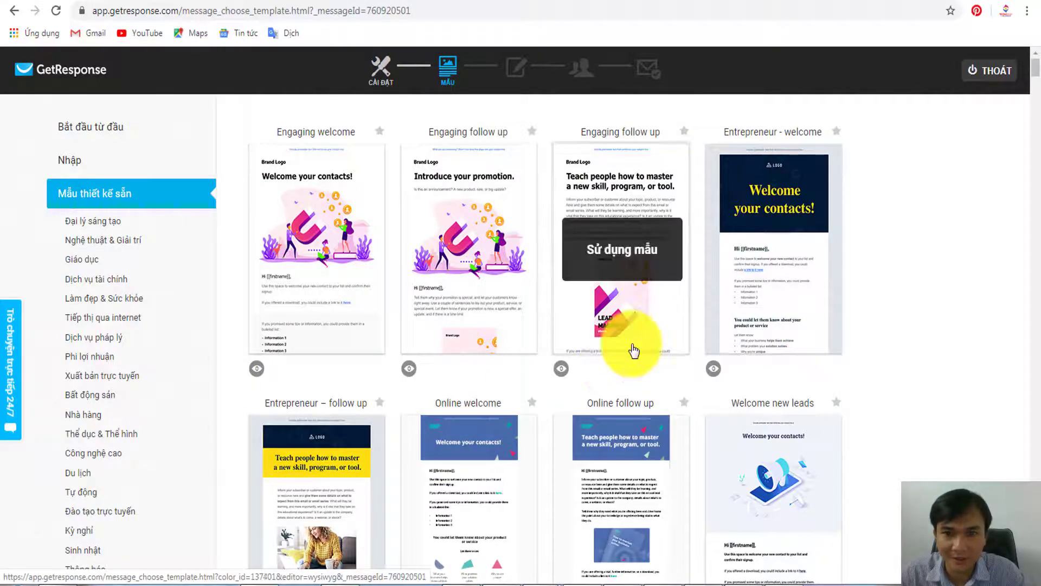
- Pick the Entrepreneur - welcome template from the gallery to open it in the editor
{"action": "scroll", "coordinate": [895, 301], "scroll_direction": "down", "scroll_amount": 5}
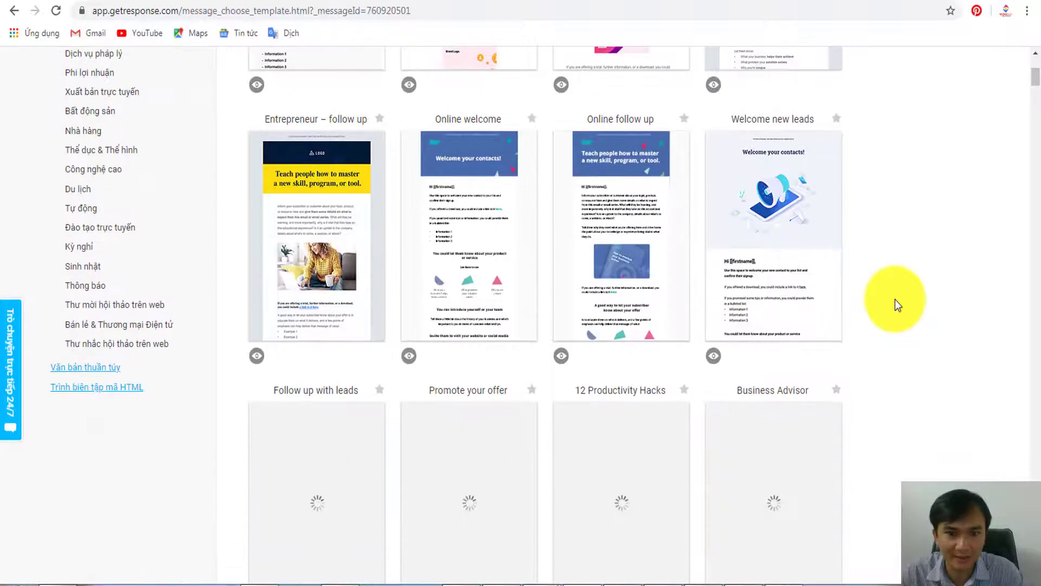
{"action": "scroll", "coordinate": [894, 301], "scroll_direction": "up", "scroll_amount": 5}
{"action": "mouse_move", "coordinate": [755, 216]}
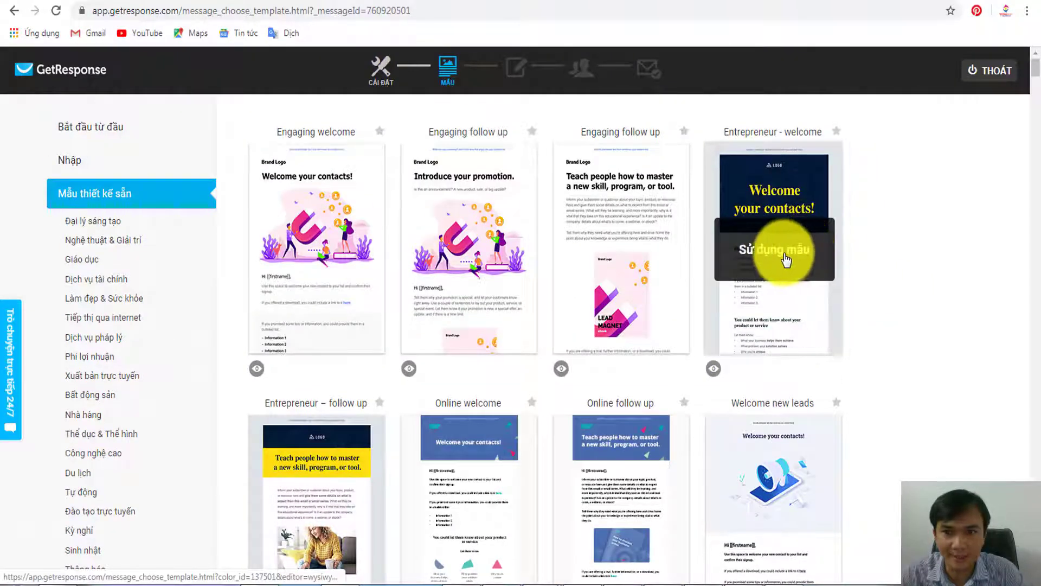
{"action": "left_click", "coordinate": [778, 261]}
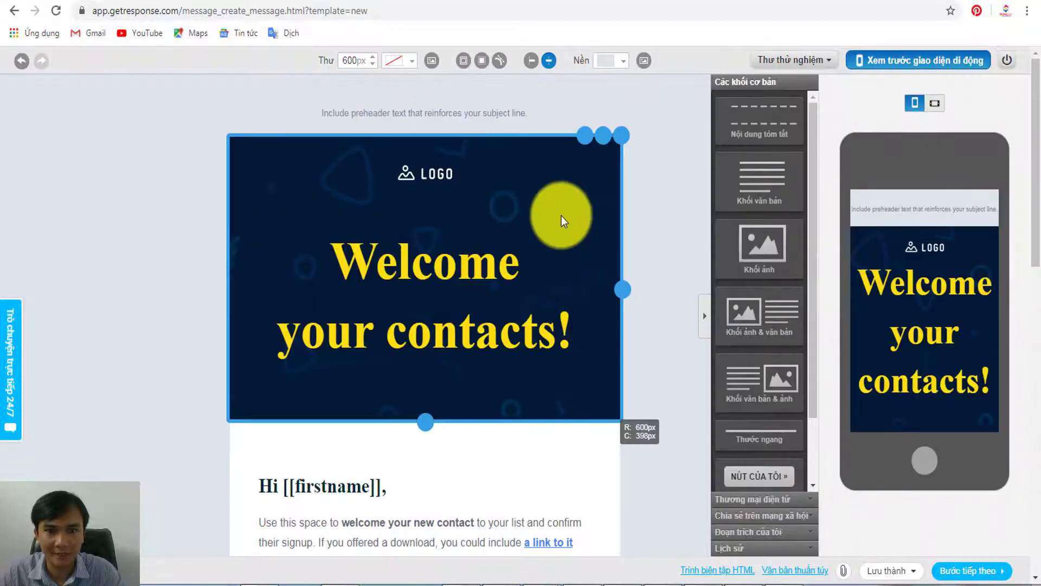
- Delete the preheader text block from the top of the email
{"action": "scroll", "coordinate": [490, 250], "scroll_direction": "down", "scroll_amount": 8}
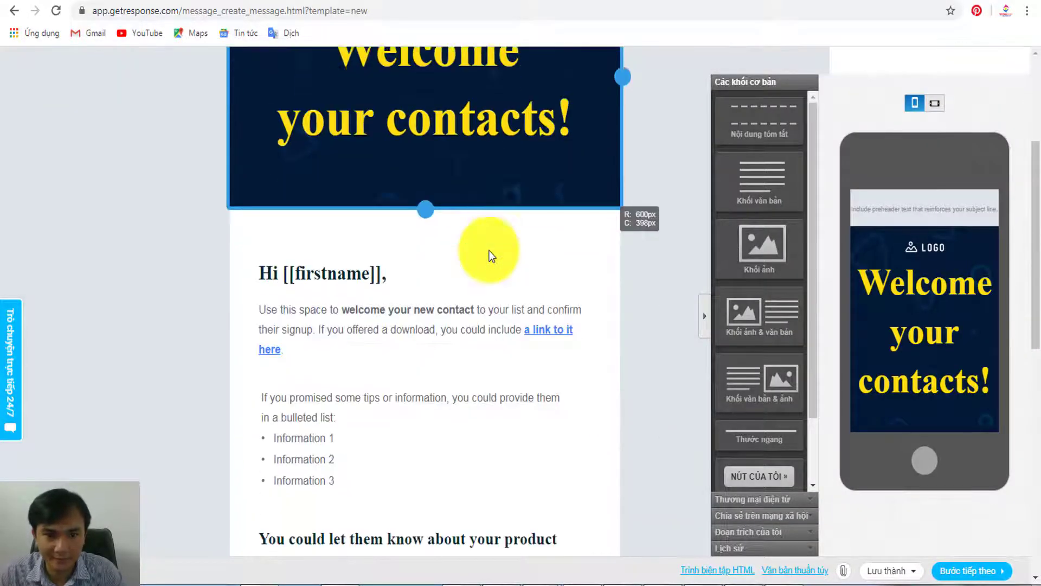
{"action": "scroll", "coordinate": [491, 256], "scroll_direction": "down", "scroll_amount": 6}
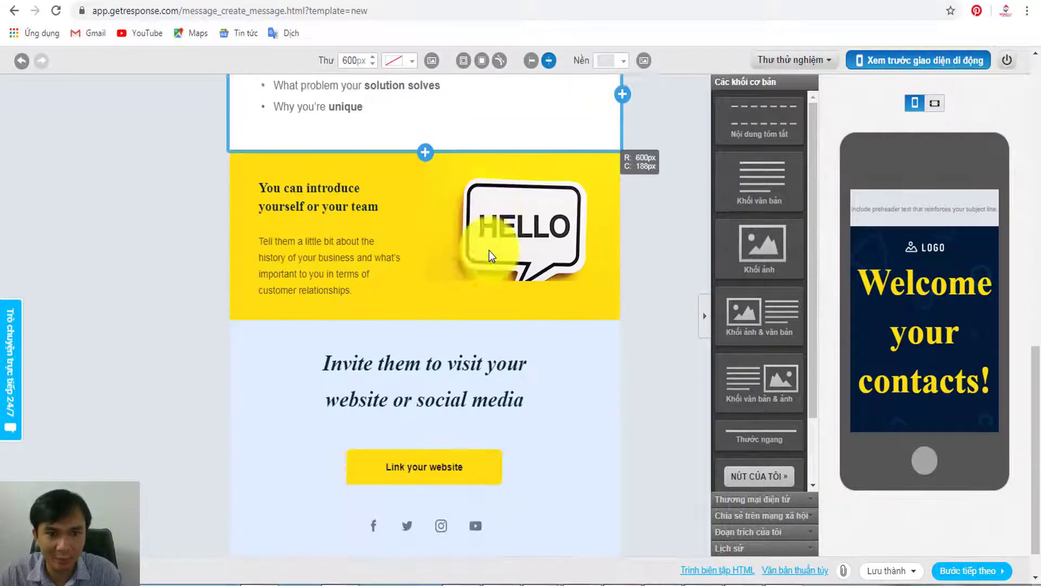
{"action": "scroll", "coordinate": [491, 256], "scroll_direction": "up", "scroll_amount": 14}
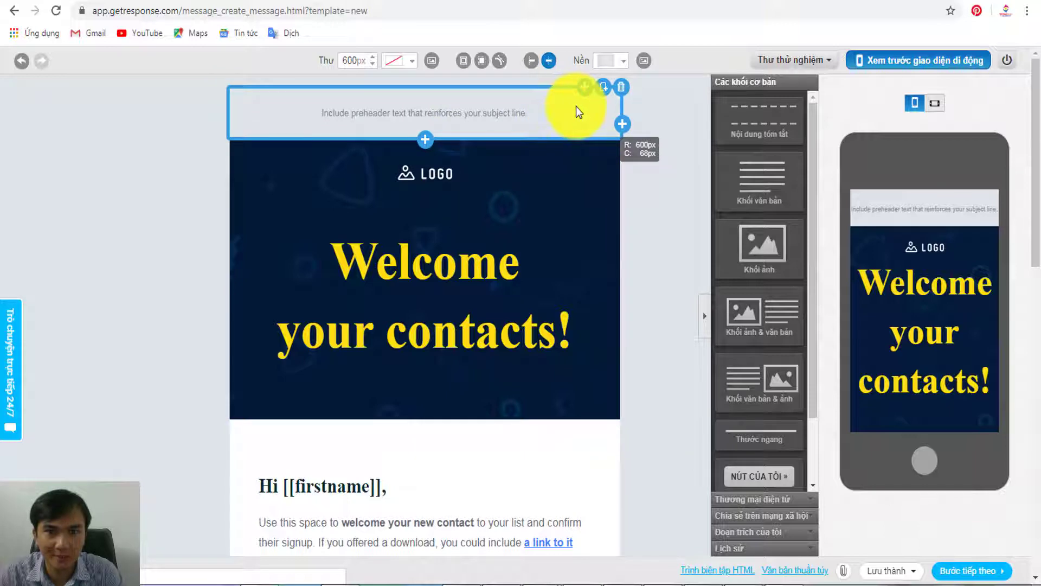
{"action": "left_click", "coordinate": [598, 99]}
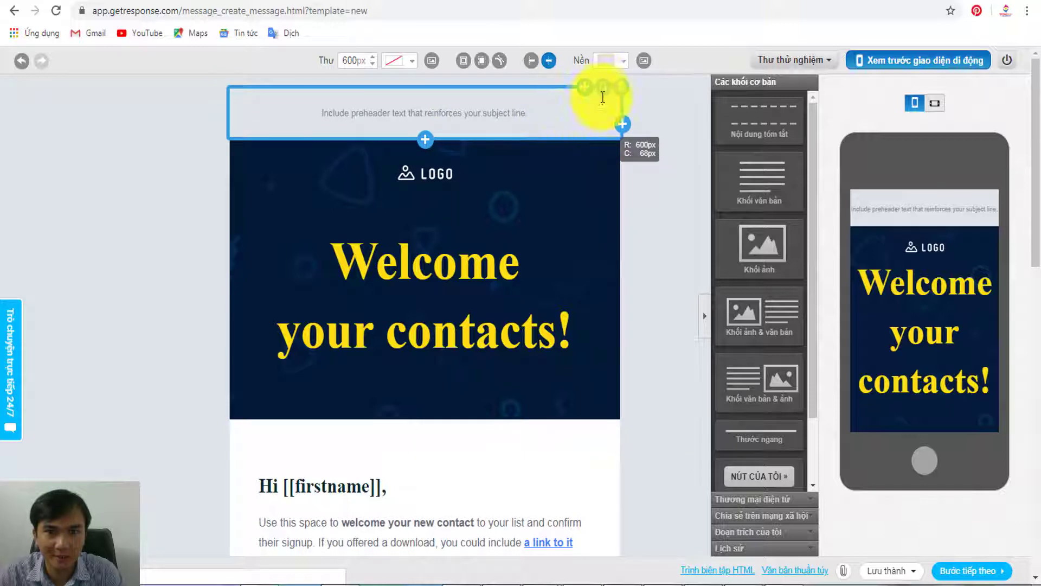
{"action": "left_click", "coordinate": [676, 106]}
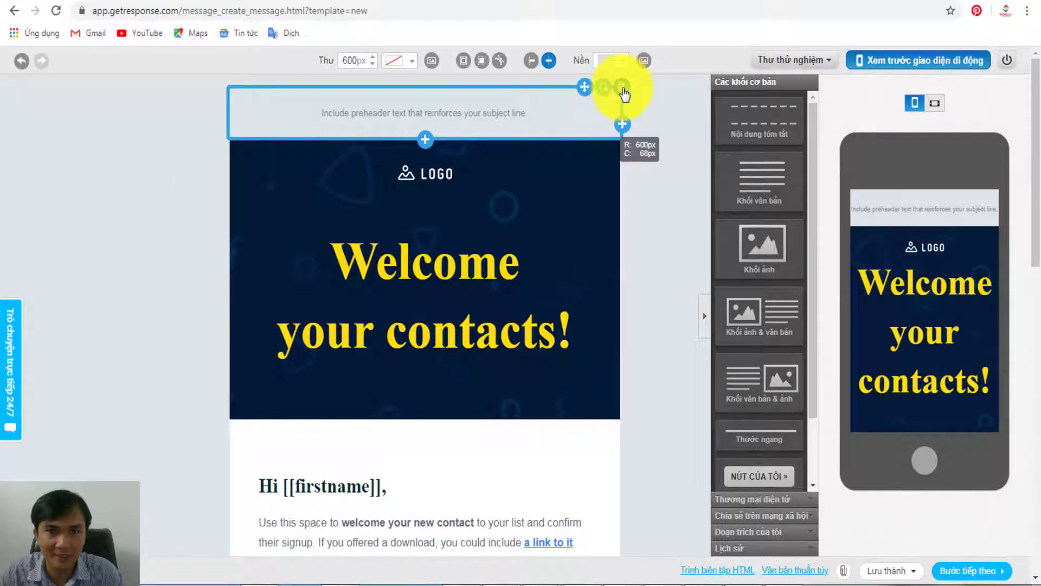
{"action": "left_click", "coordinate": [621, 86]}
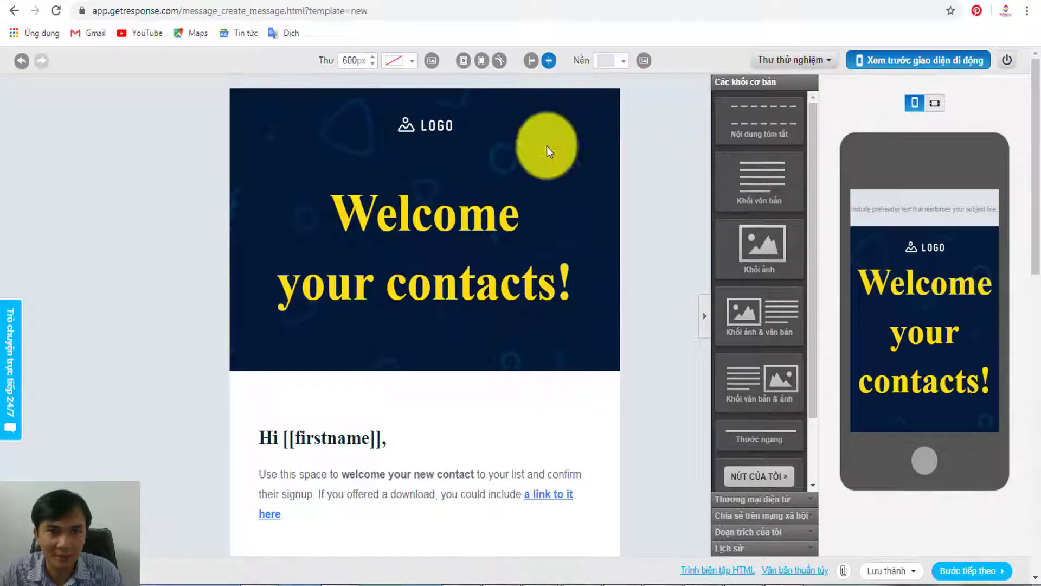
- Select the LOGO placeholder image in the header and open the Tập tin và hình ảnh library
{"action": "left_click", "coordinate": [438, 199]}
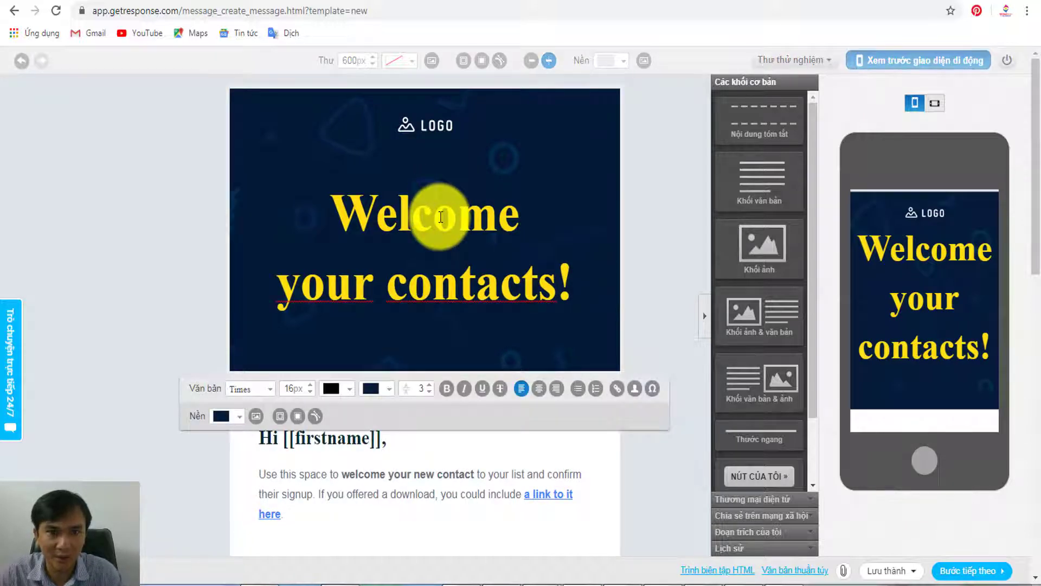
{"action": "left_click", "coordinate": [406, 135]}
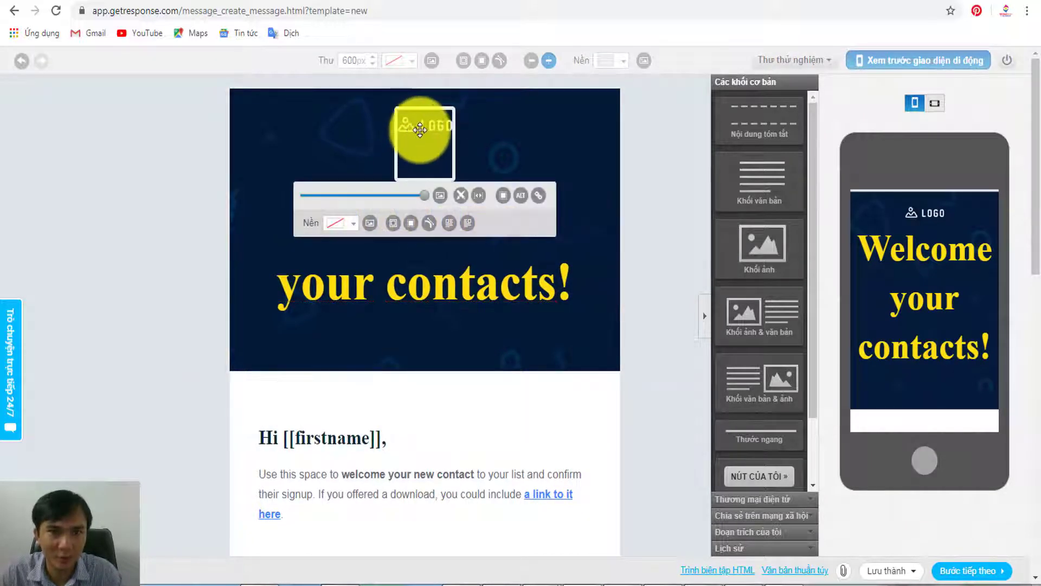
{"action": "left_click", "coordinate": [439, 196]}
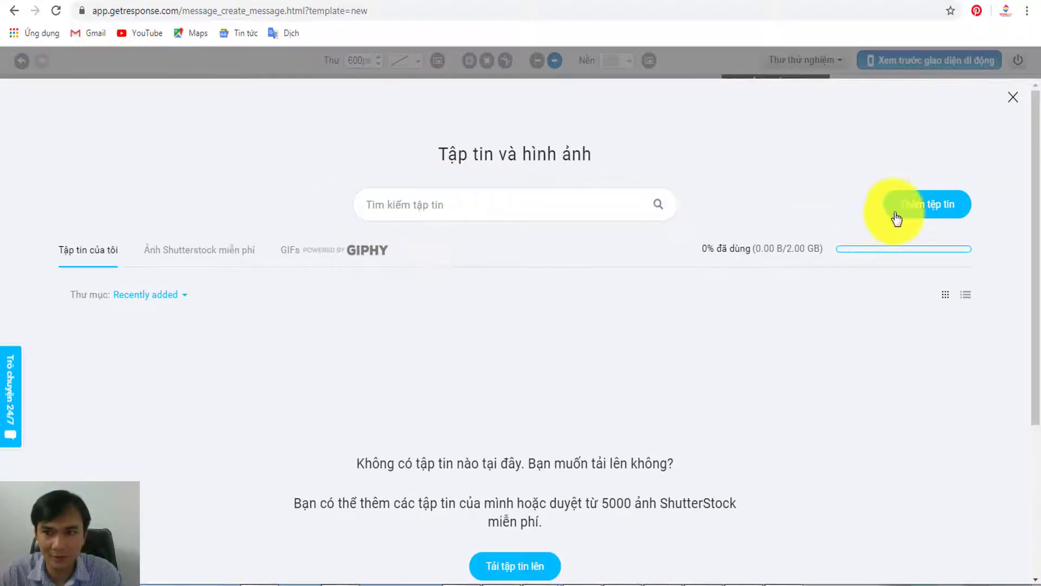
- Upload LogoDoChoiTreEm-TrongSuot.png from DoChoiTreEm > Logo and insert it as the header logo
{"action": "left_click", "coordinate": [908, 211]}
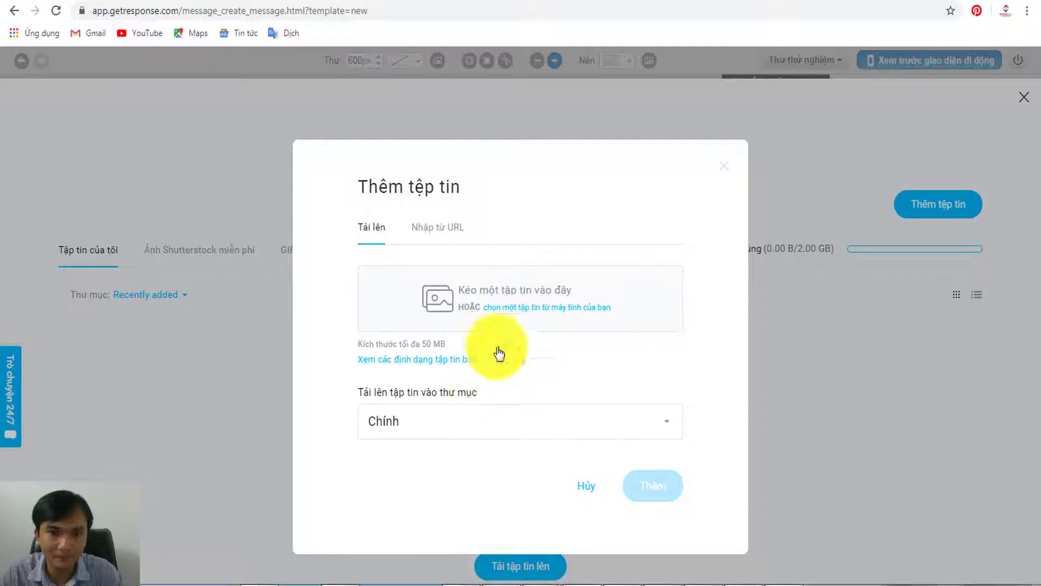
{"action": "left_click", "coordinate": [510, 307]}
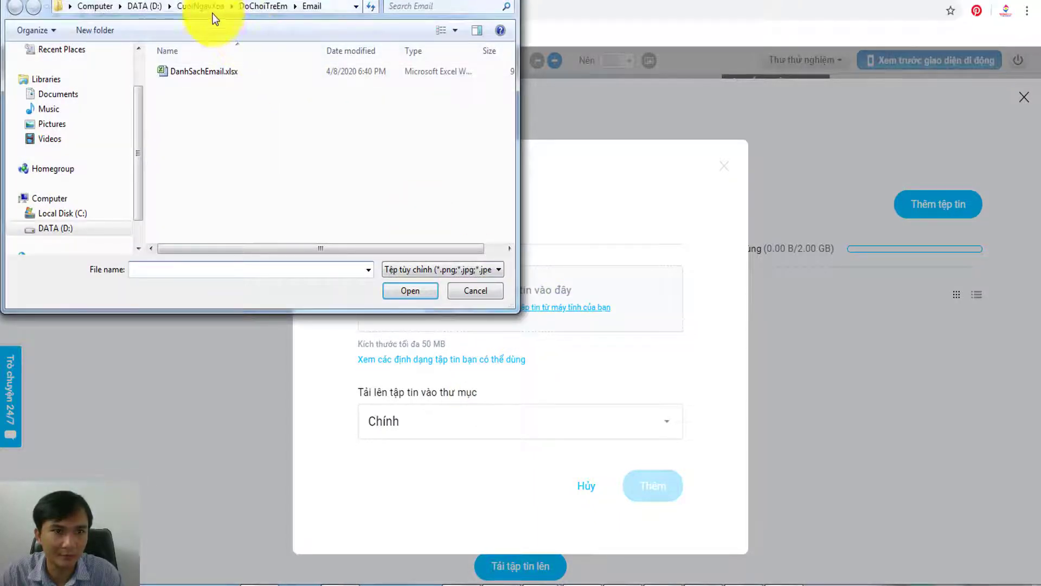
{"action": "left_click", "coordinate": [260, 7]}
{"action": "double_click", "coordinate": [182, 103]}
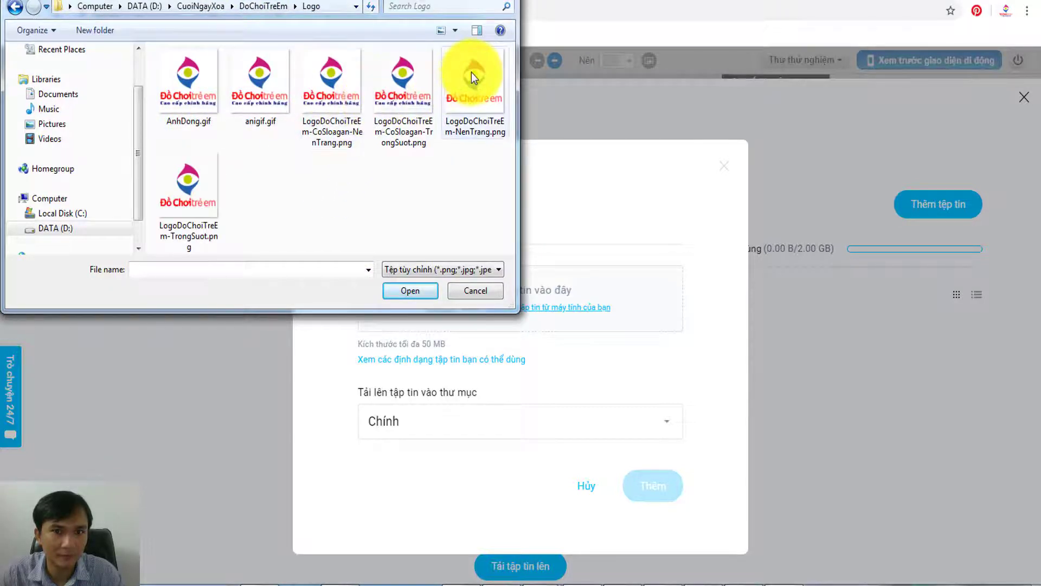
{"action": "double_click", "coordinate": [205, 187]}
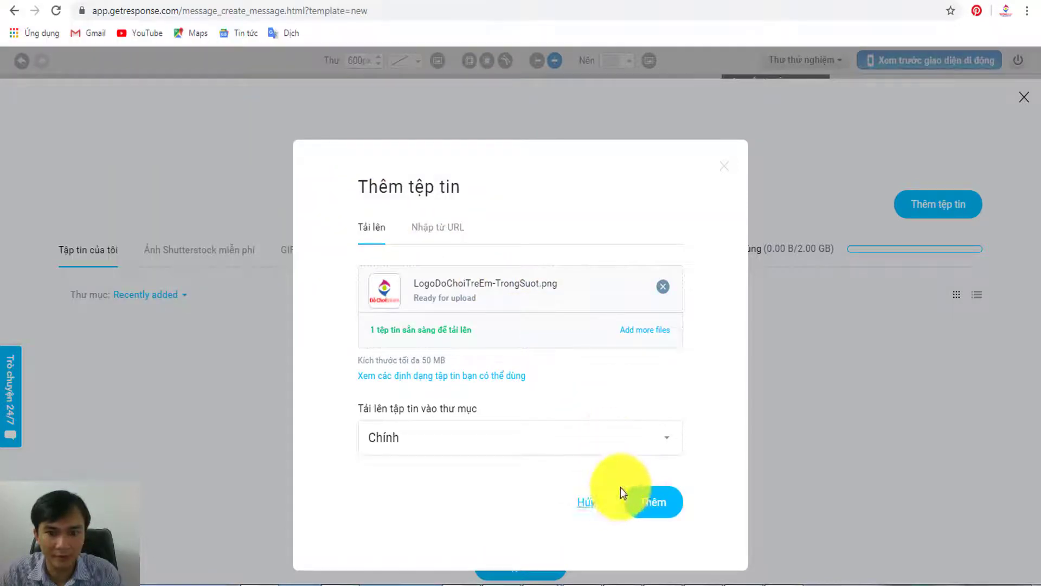
{"action": "left_click", "coordinate": [654, 503]}
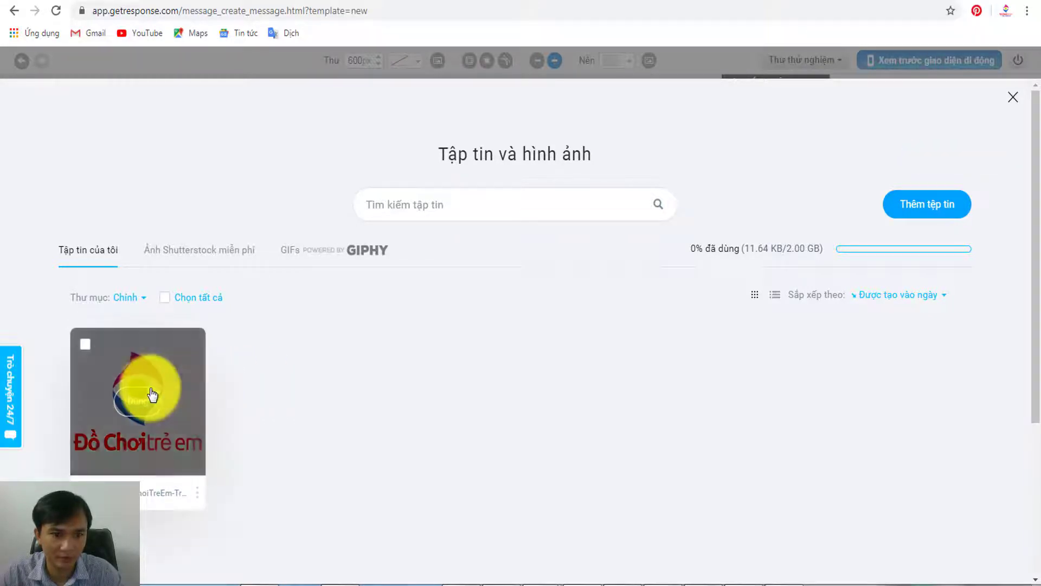
{"action": "left_click", "coordinate": [149, 395]}
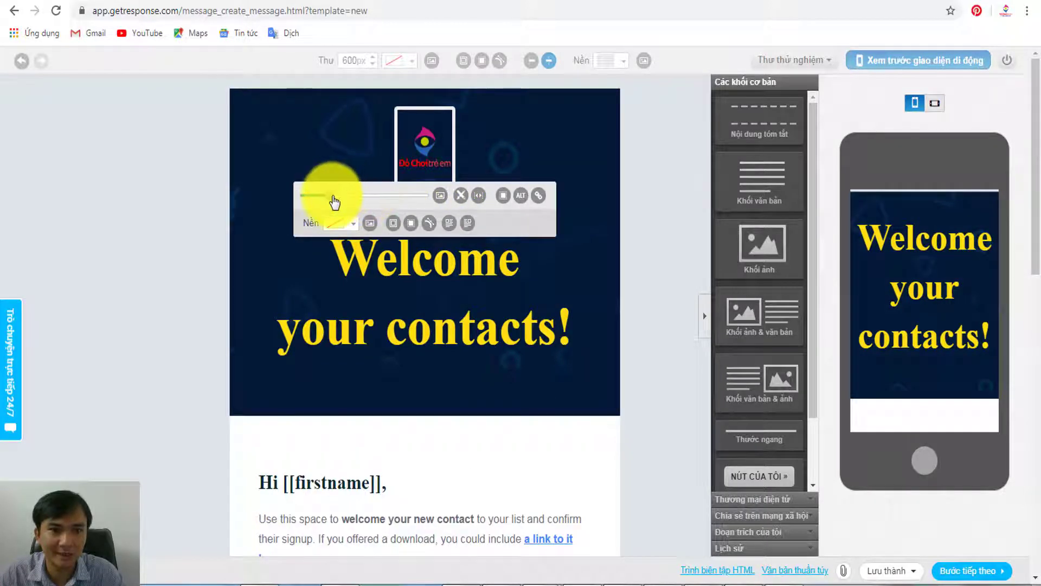
- Enlarge the header logo and shorten its frame to remove the empty space below
{"action": "mouse_move", "coordinate": [332, 195]}
{"action": "left_mouse_down"}
{"action": "mouse_move", "coordinate": [342, 196]}
{"action": "mouse_move", "coordinate": [330, 196]}
{"action": "left_mouse_up"}
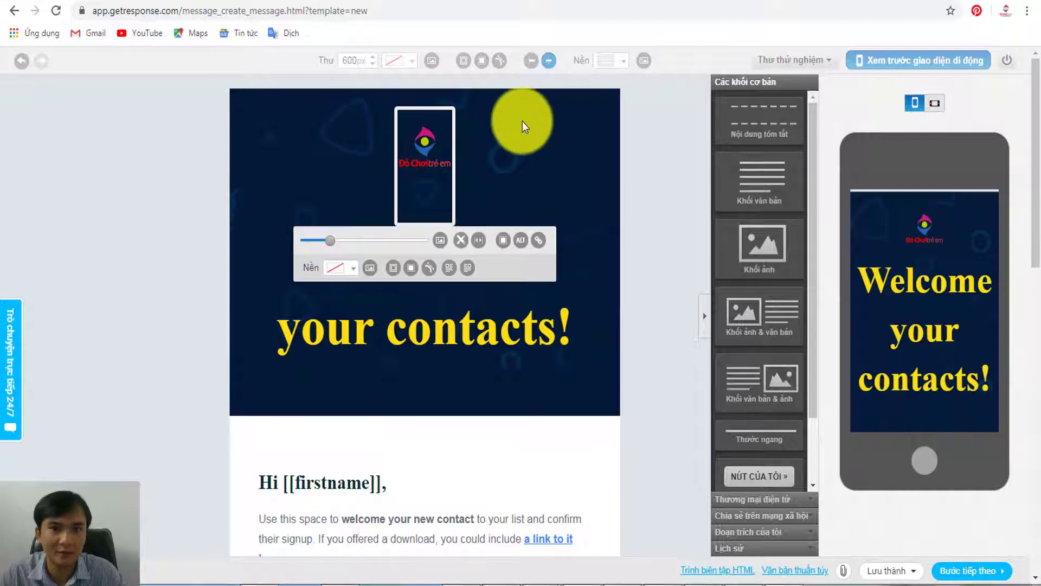
{"action": "left_click", "coordinate": [433, 204]}
{"action": "left_click", "coordinate": [425, 213]}
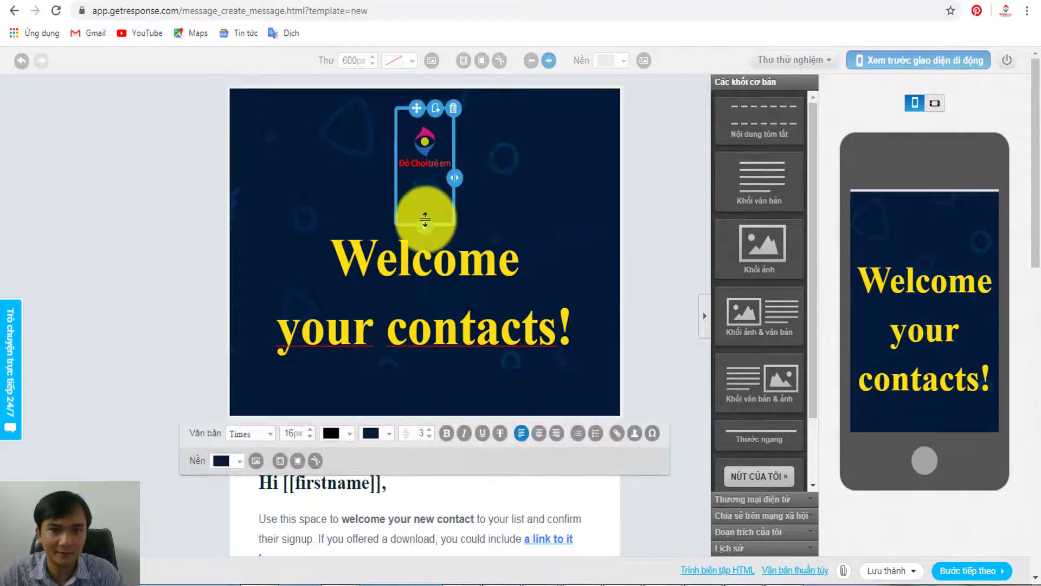
{"action": "mouse_move", "coordinate": [425, 216]}
{"action": "left_mouse_down"}
{"action": "mouse_move", "coordinate": [425, 186]}
{"action": "mouse_move", "coordinate": [418, 219]}
{"action": "left_mouse_up"}
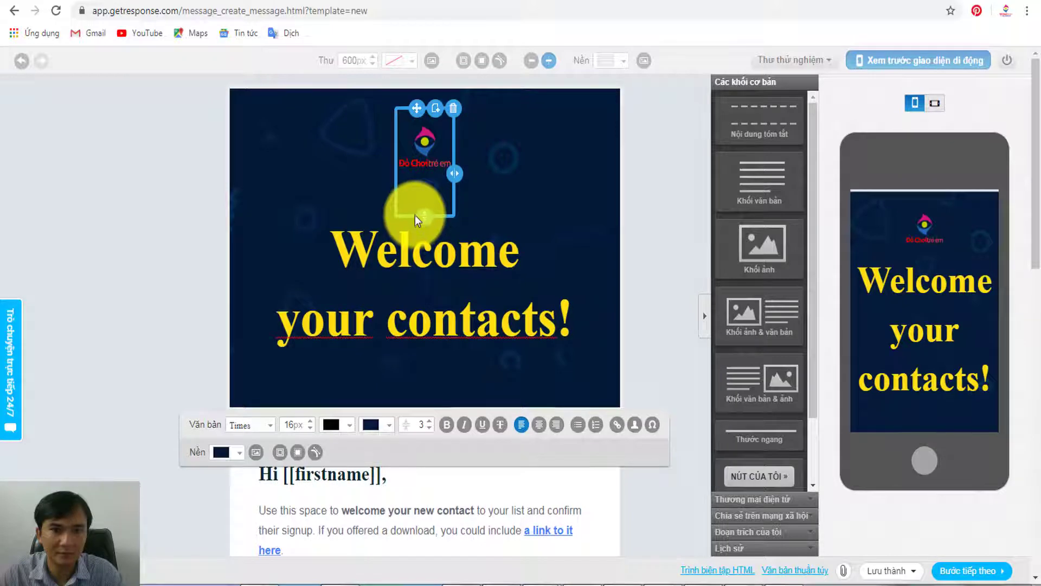
{"action": "left_click", "coordinate": [516, 171]}
- Place the cursor at the start of the 'Welcome your contacts!' heading
{"action": "left_click", "coordinate": [411, 236]}
{"action": "left_click", "coordinate": [342, 269]}
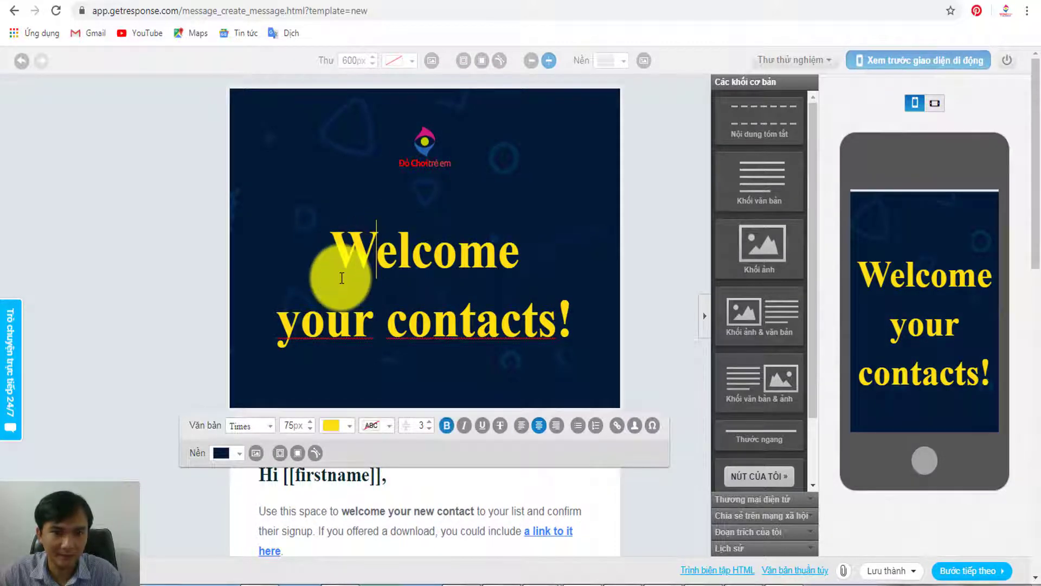
{"action": "scroll", "coordinate": [325, 267], "scroll_direction": "down", "scroll_amount": 2}
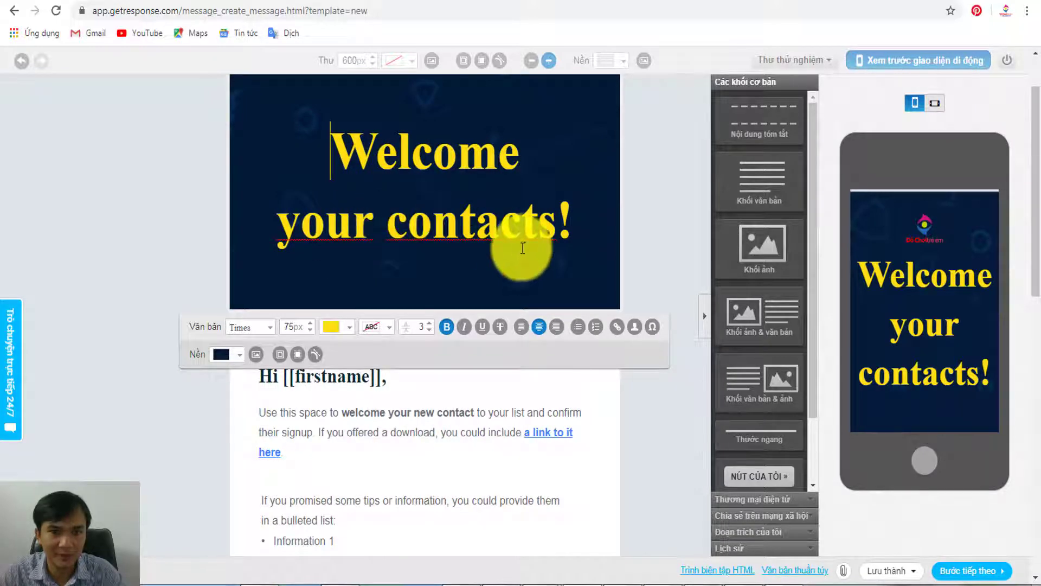
- Replace the 'Hi [[firstname]],' greeting with 'Chào' followed by the [[name]] contact field
{"action": "left_click", "coordinate": [194, 235]}
{"action": "scroll", "coordinate": [351, 251], "scroll_direction": "down", "scroll_amount": 3}
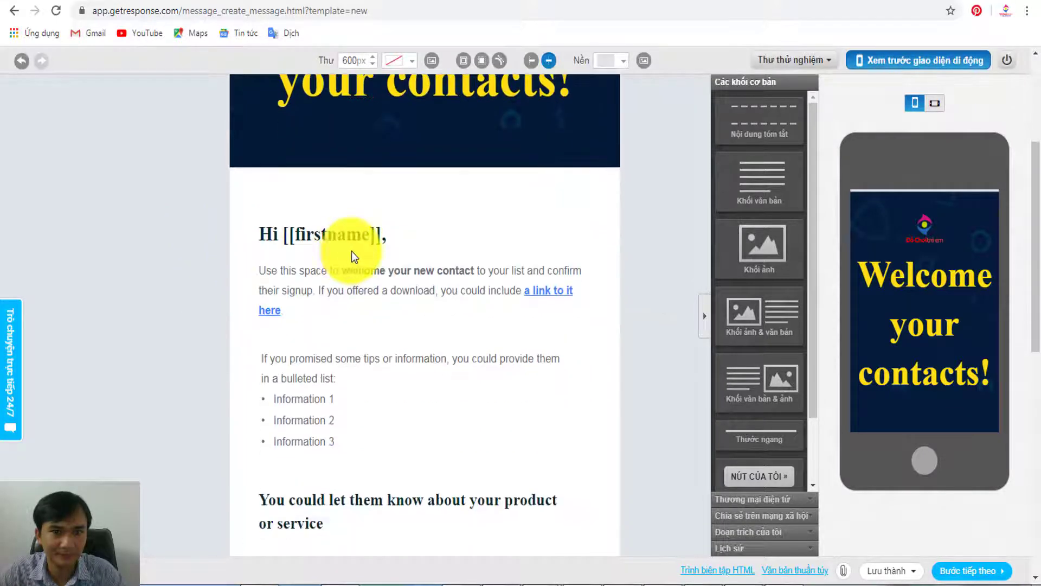
{"action": "scroll", "coordinate": [413, 246], "scroll_direction": "up", "scroll_amount": 5}
{"action": "scroll", "coordinate": [414, 246], "scroll_direction": "down", "scroll_amount": 3}
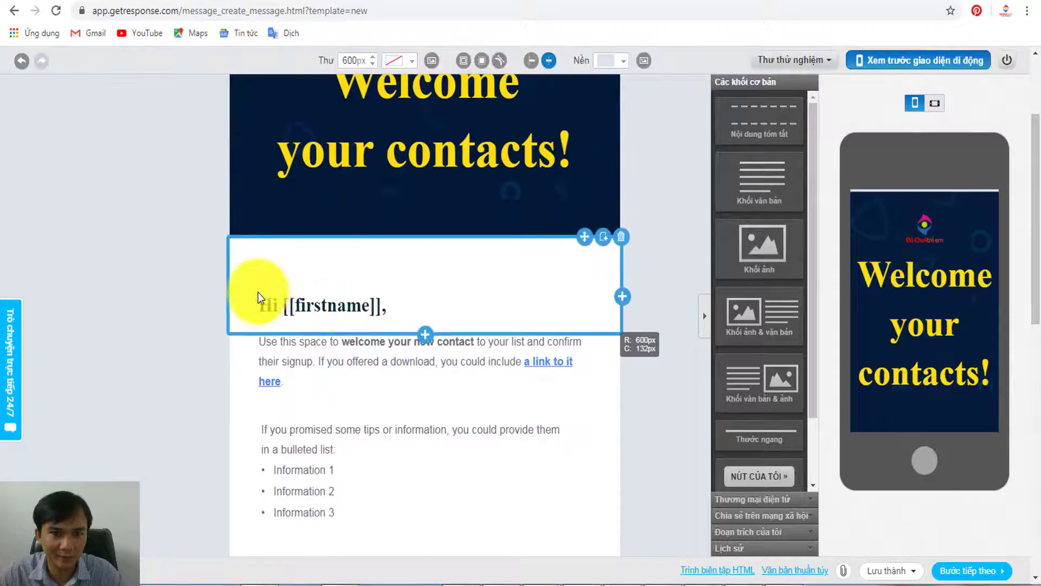
{"action": "left_click", "coordinate": [318, 303]}
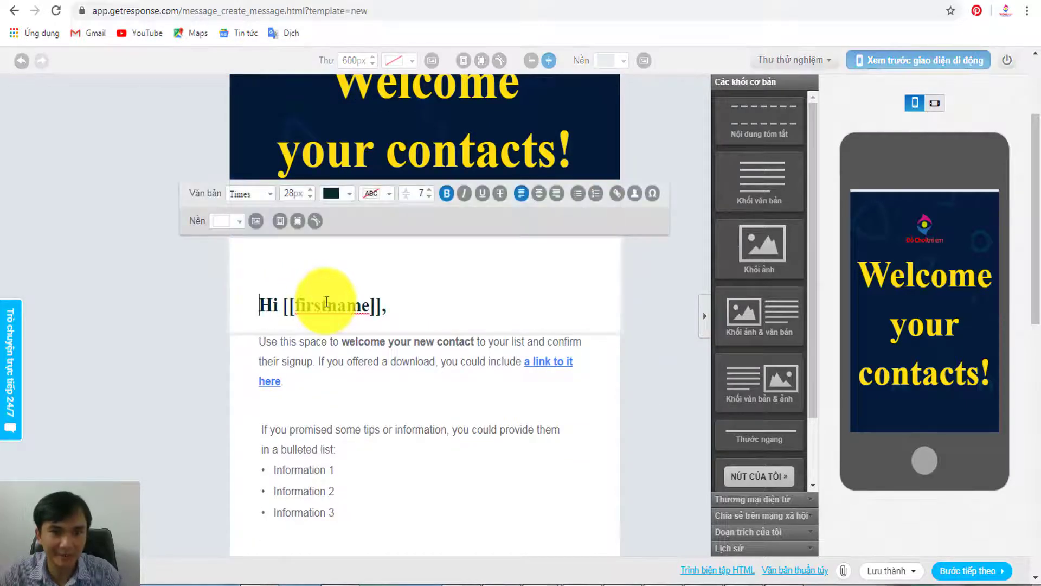
{"action": "left_click", "coordinate": [206, 304]}
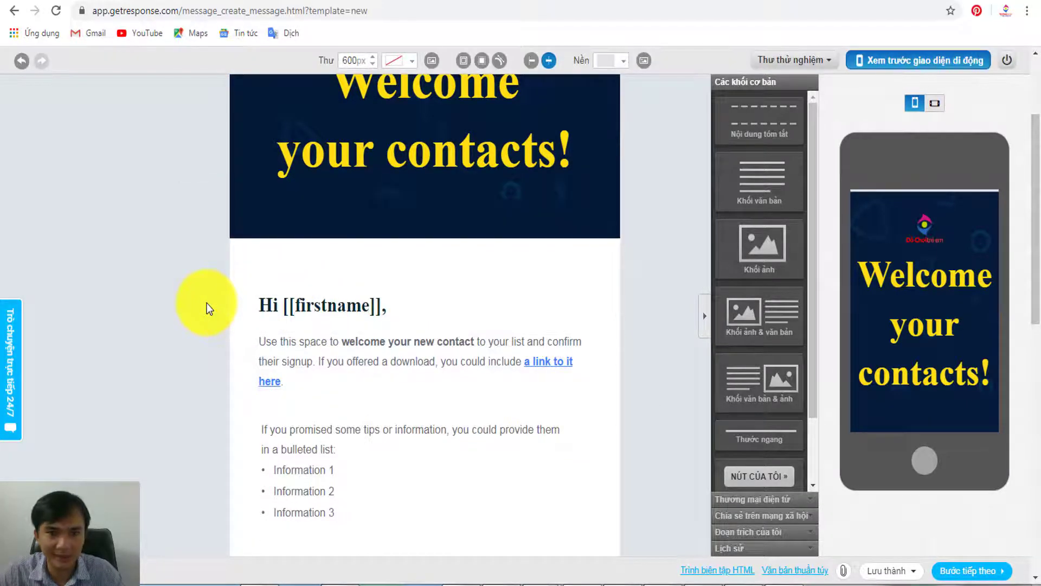
{"action": "left_click", "coordinate": [337, 302]}
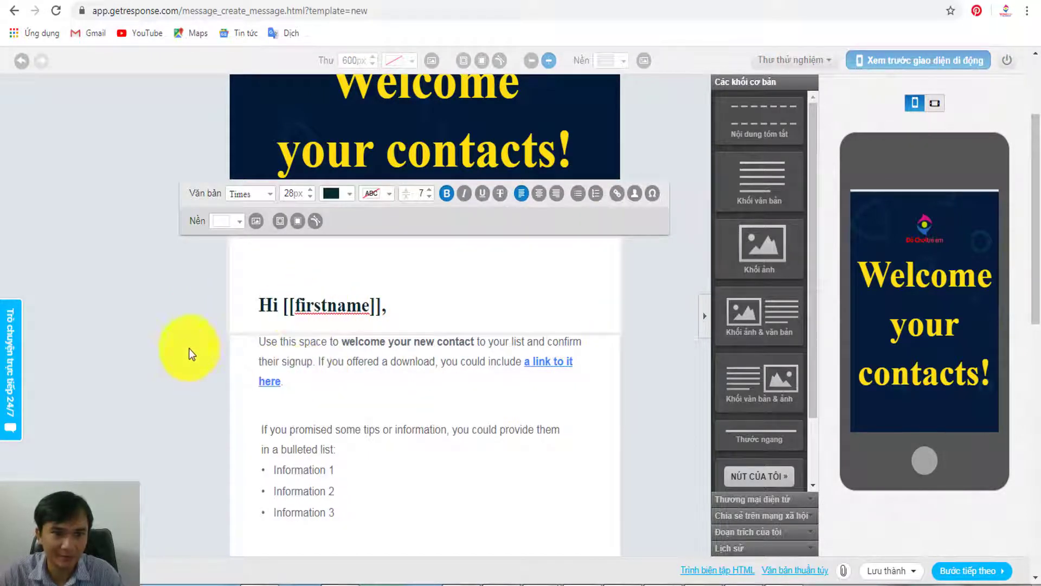
{"action": "scroll", "coordinate": [188, 348], "scroll_direction": "down", "scroll_amount": 3}
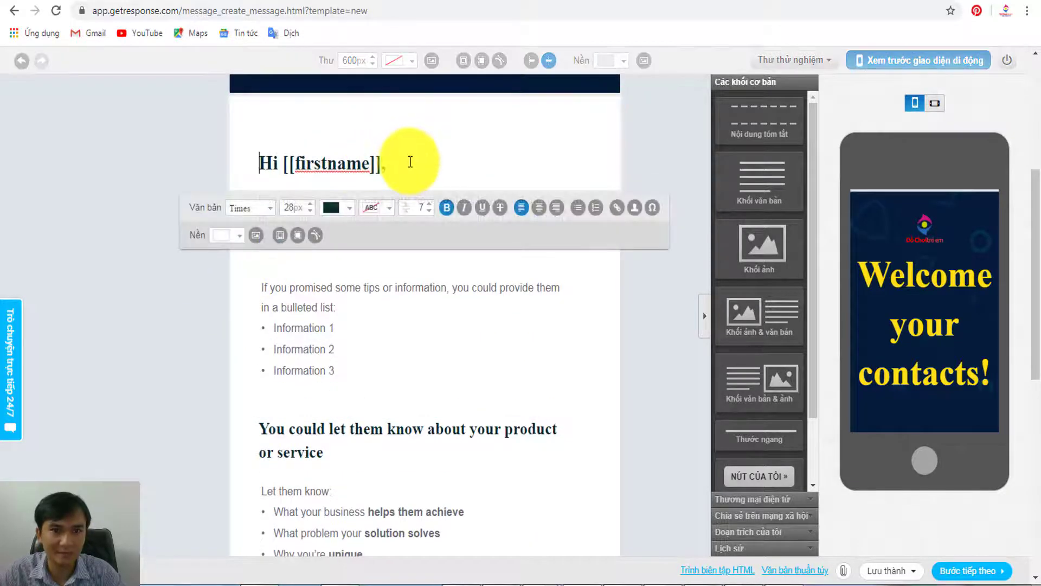
{"action": "left_click_drag", "start_coordinate": [410, 162], "coordinate": [253, 158]}
{"action": "type", "text": "Chào"}
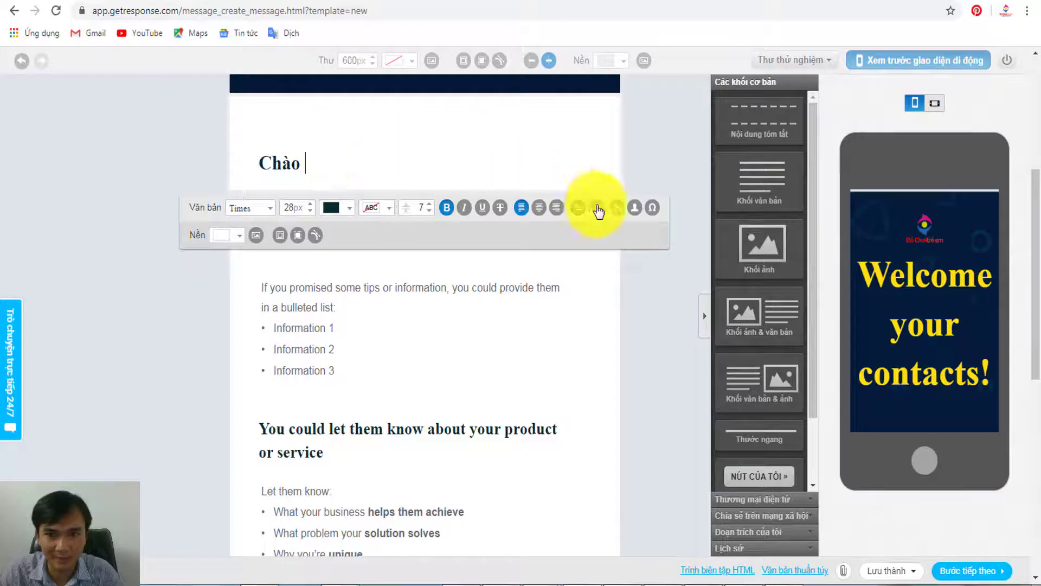
{"action": "left_click", "coordinate": [634, 207]}
{"action": "left_click", "coordinate": [621, 250]}
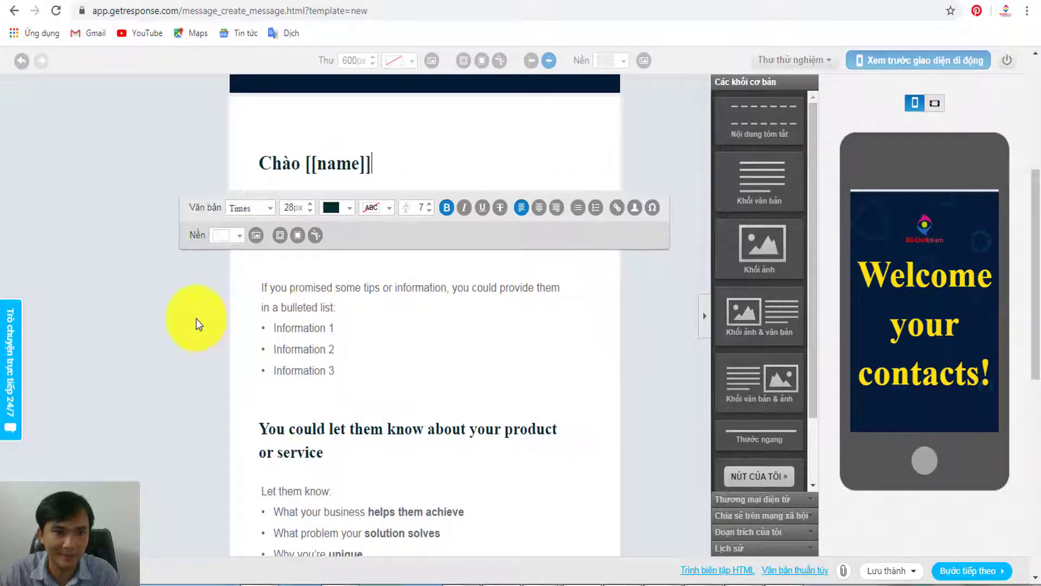
{"action": "left_click", "coordinate": [217, 320]}
{"action": "left_click", "coordinate": [304, 209]}
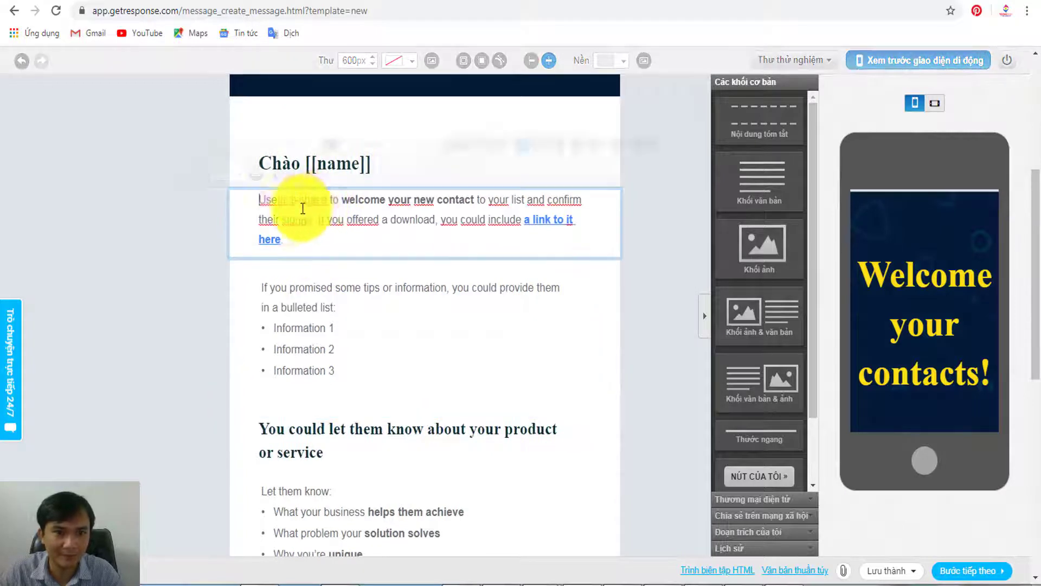
- Replace the welcome paragraph with a Vietnamese good-evening-with-family wish
{"action": "left_click_drag", "start_coordinate": [261, 200], "coordinate": [292, 241]}
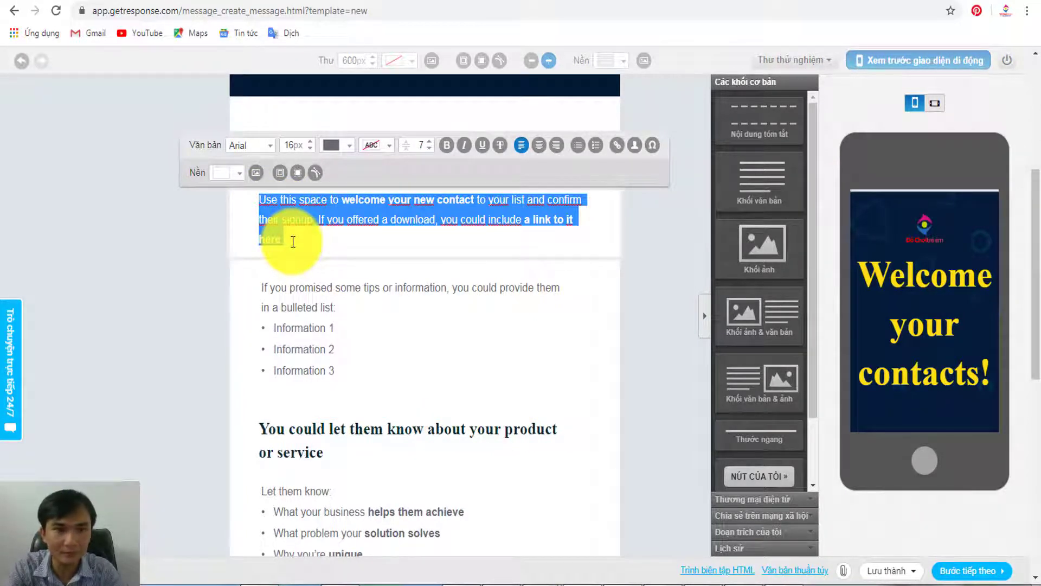
{"action": "type", "text": "Chúc bạn một buổi tối tốt lành"}
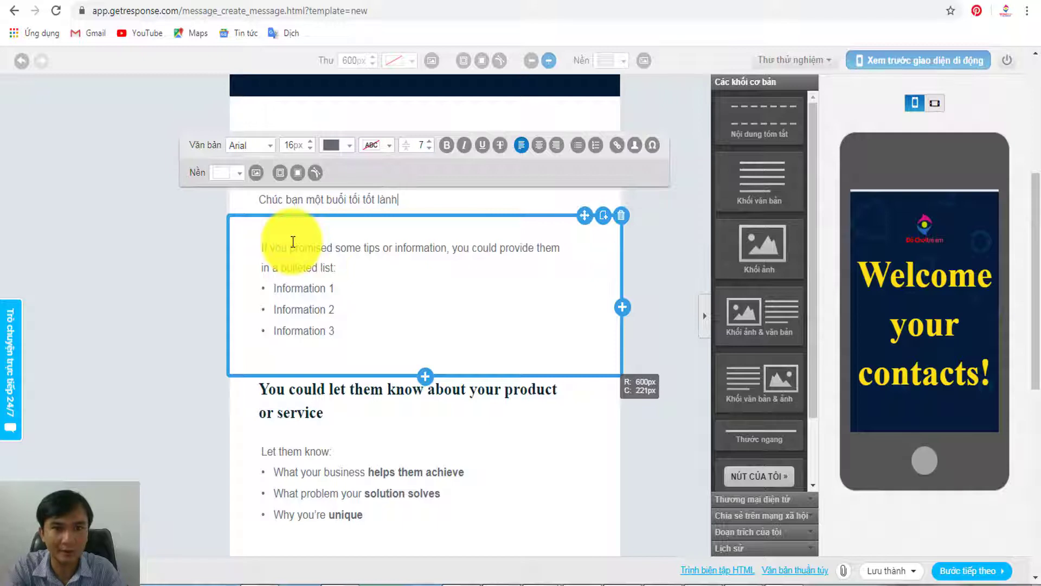
{"action": "type", "text": "en gia"}
{"action": "type", "text": "h va"}
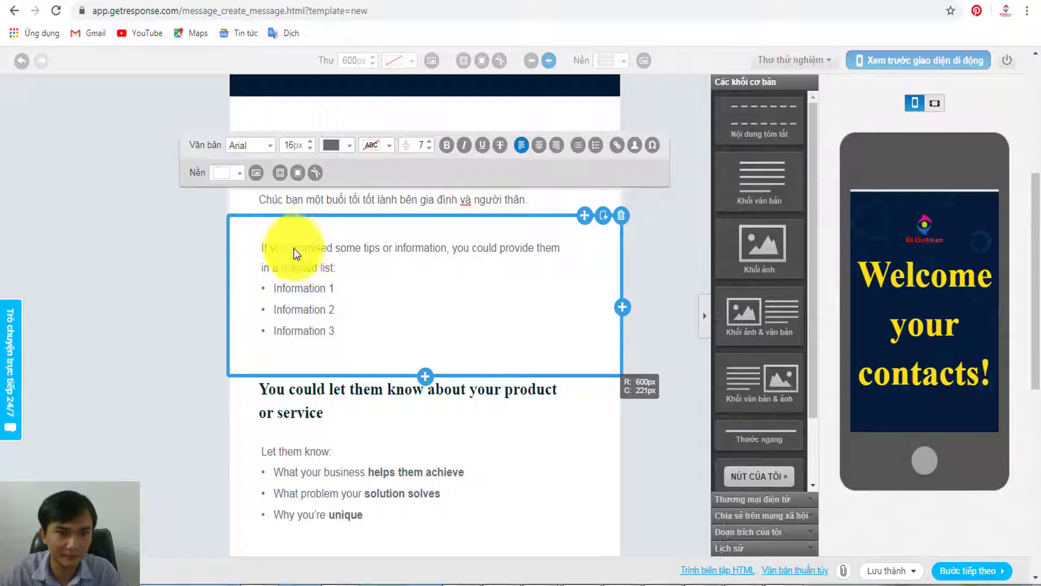
- Replace the whole bulleted tips block with 'Chúng tôi là hệ thống kho đồ'
{"action": "left_click", "coordinate": [296, 258]}
{"action": "key", "text": "ctrl+a"}
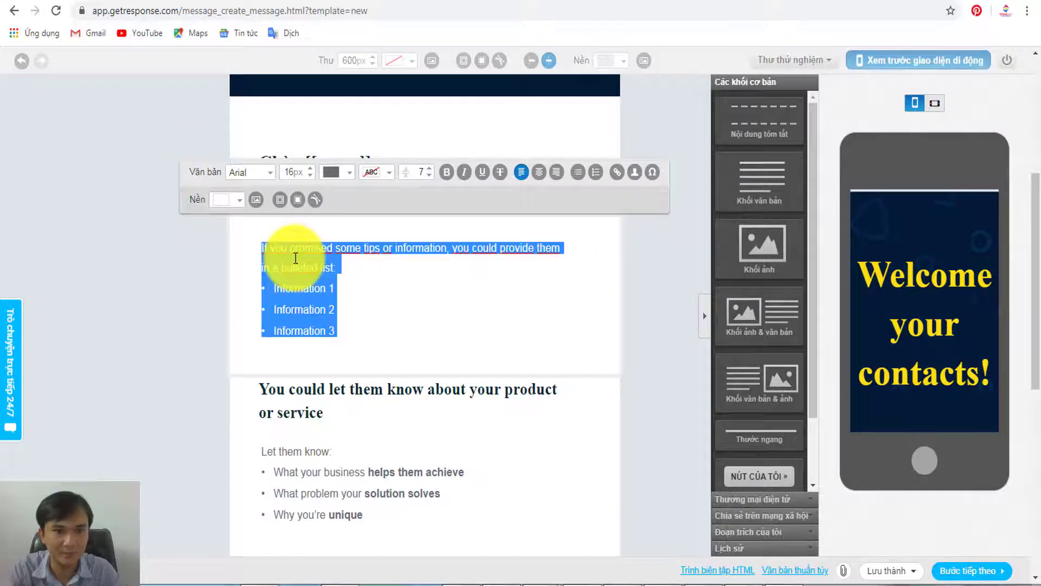
{"action": "type", "text": "Chúng tôi là hệ thống kho đô"}
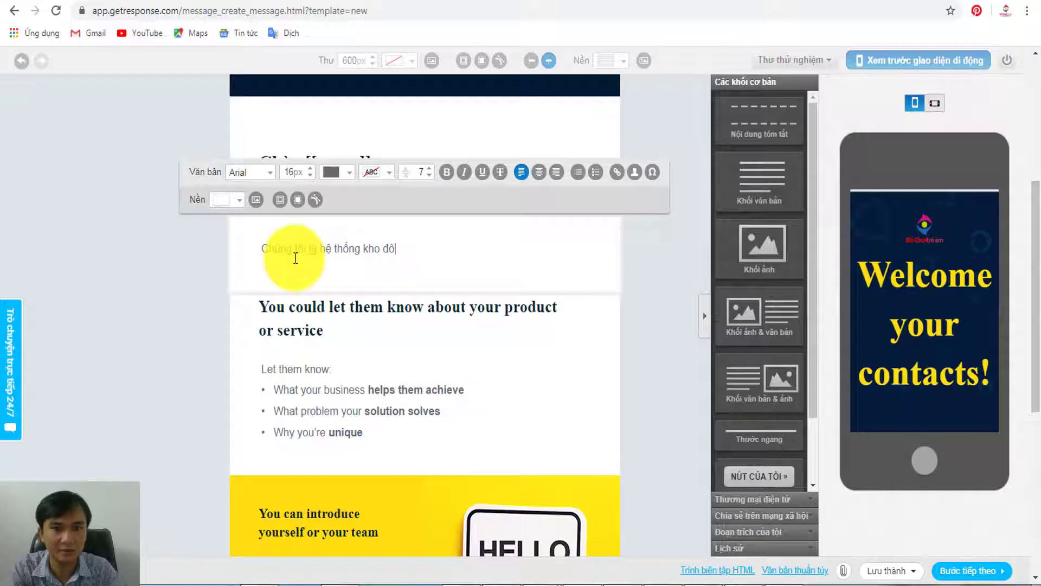
{"action": "type", "text": "cho"}
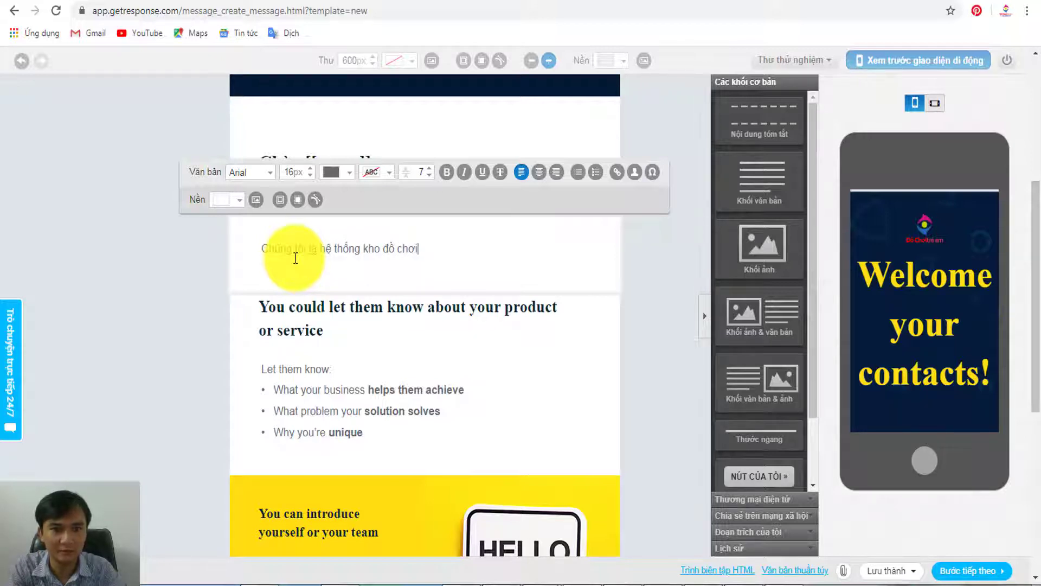